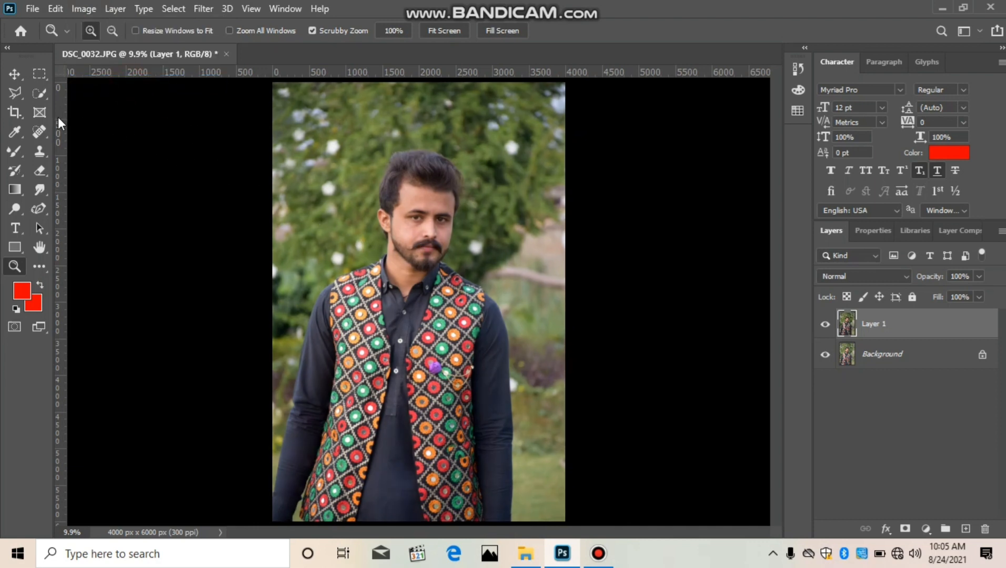
Apply Auto Contrast to Layer 1
{"action": "left_click", "coordinate": [91, 10]}
{"action": "left_click", "coordinate": [132, 83]}
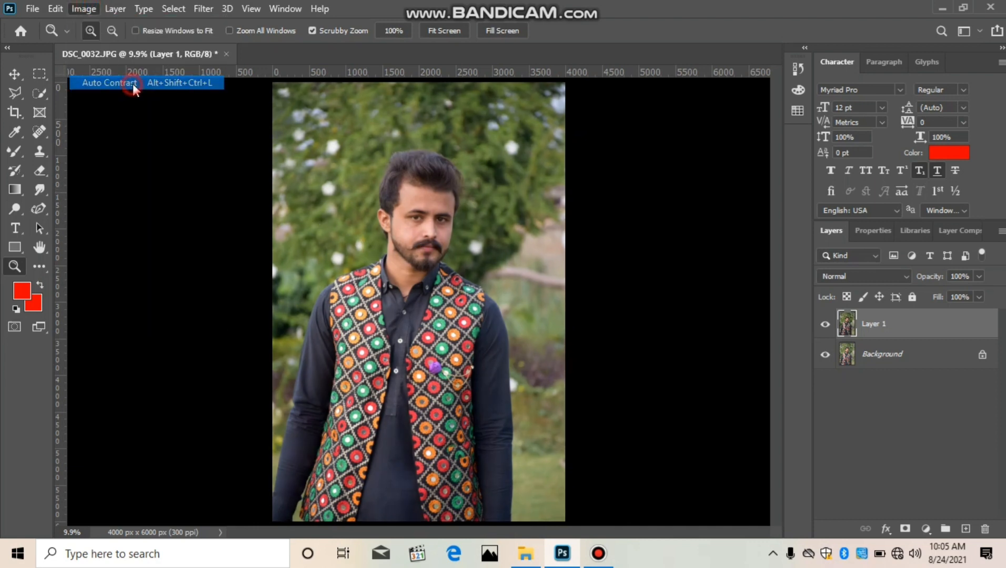
Select the man's right cheek with the Polygonal Lasso, from the temple along the sideburn and moustache to the nostril
{"action": "left_click", "coordinate": [14, 93]}
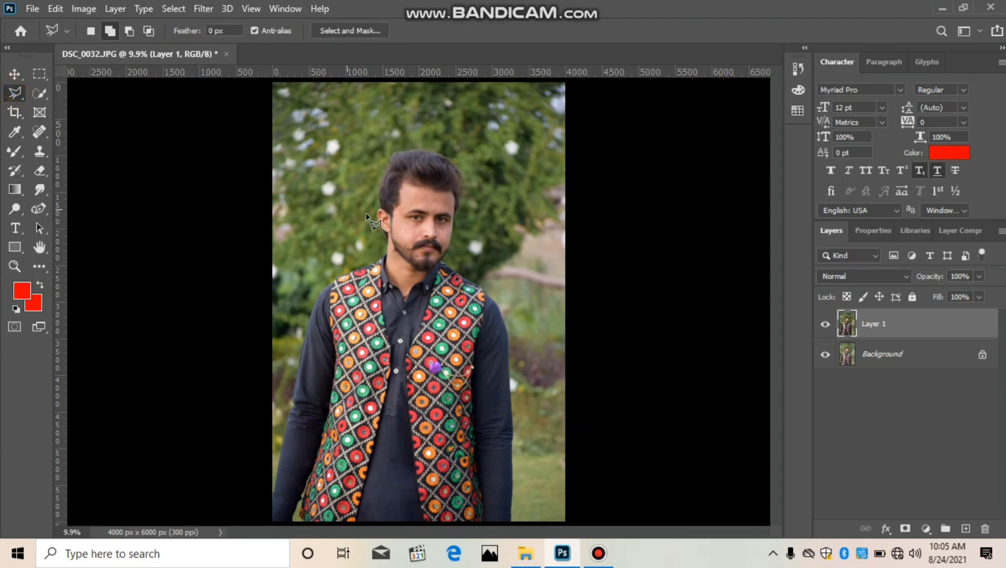
{"action": "scroll", "coordinate": [433, 224], "scroll_direction": "up", "scroll_amount": 5}
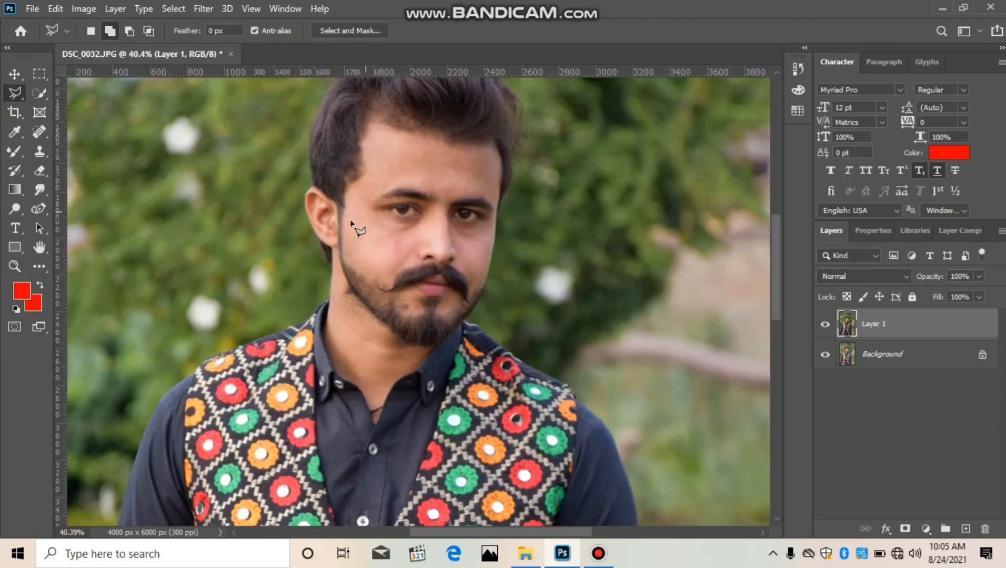
{"action": "scroll", "coordinate": [349, 224], "scroll_direction": "up", "scroll_amount": 1}
{"action": "scroll", "coordinate": [379, 307], "scroll_direction": "up", "scroll_amount": 1}
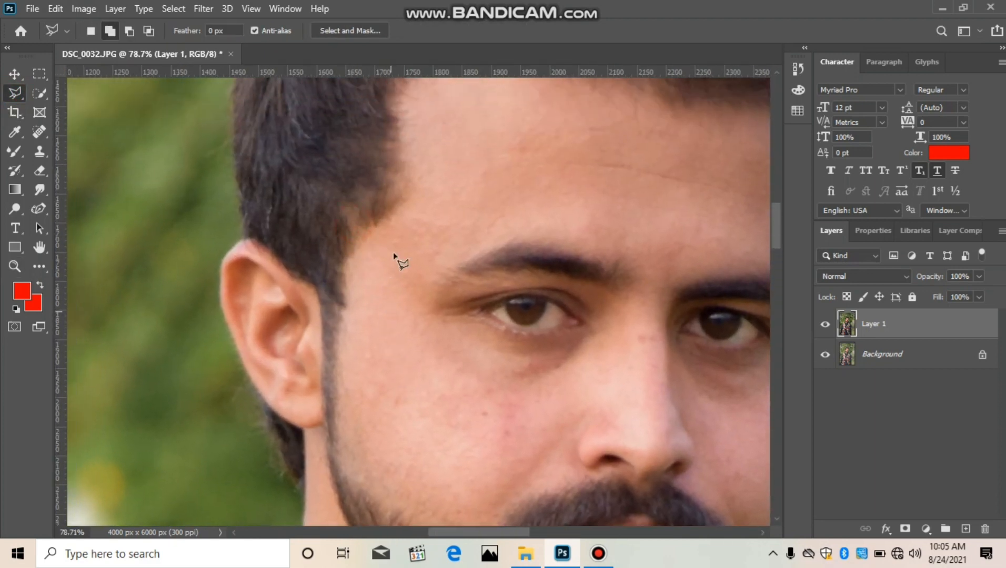
{"action": "left_click", "coordinate": [406, 198]}
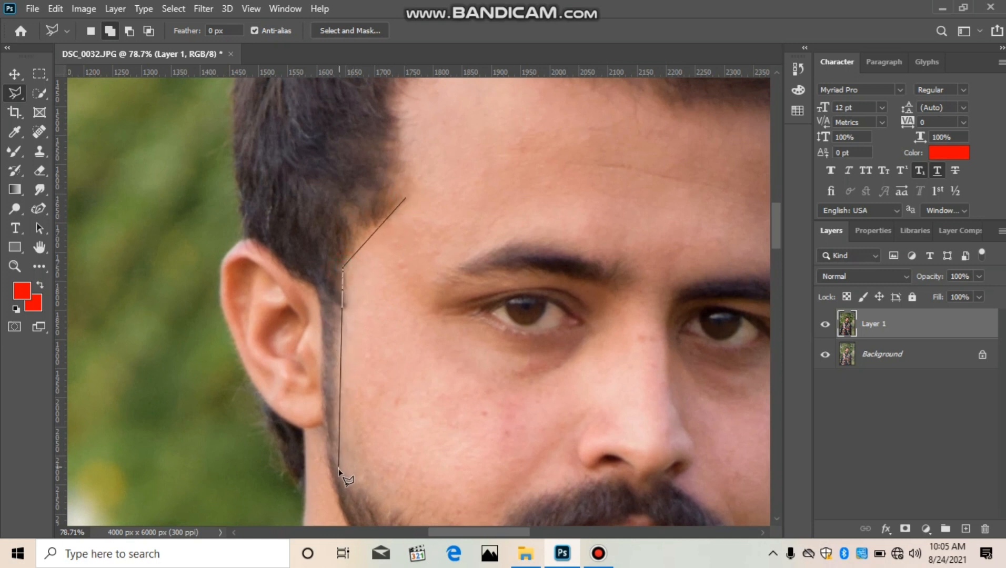
{"action": "scroll", "coordinate": [379, 508], "scroll_direction": "down", "scroll_amount": 3}
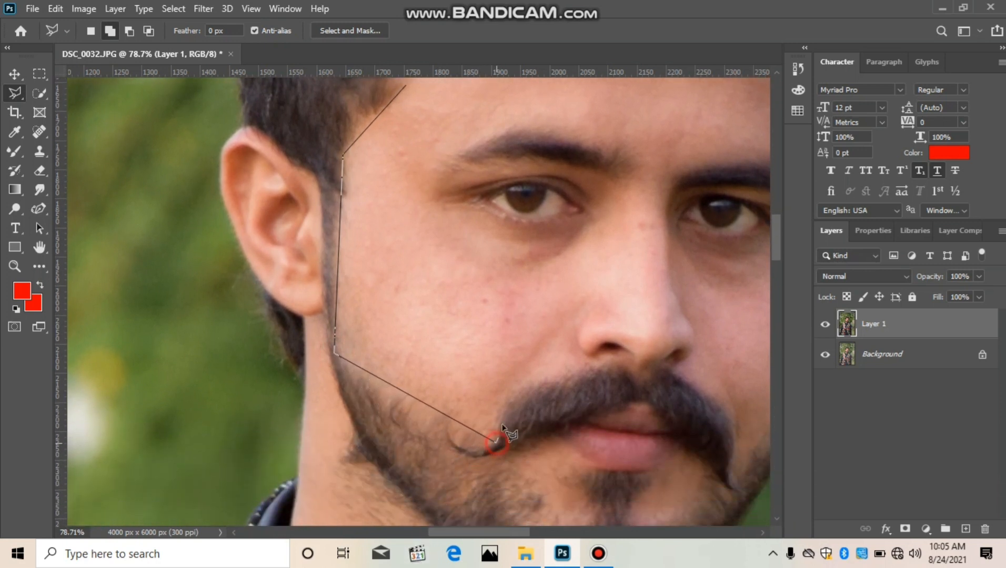
{"action": "left_click", "coordinate": [508, 397]}
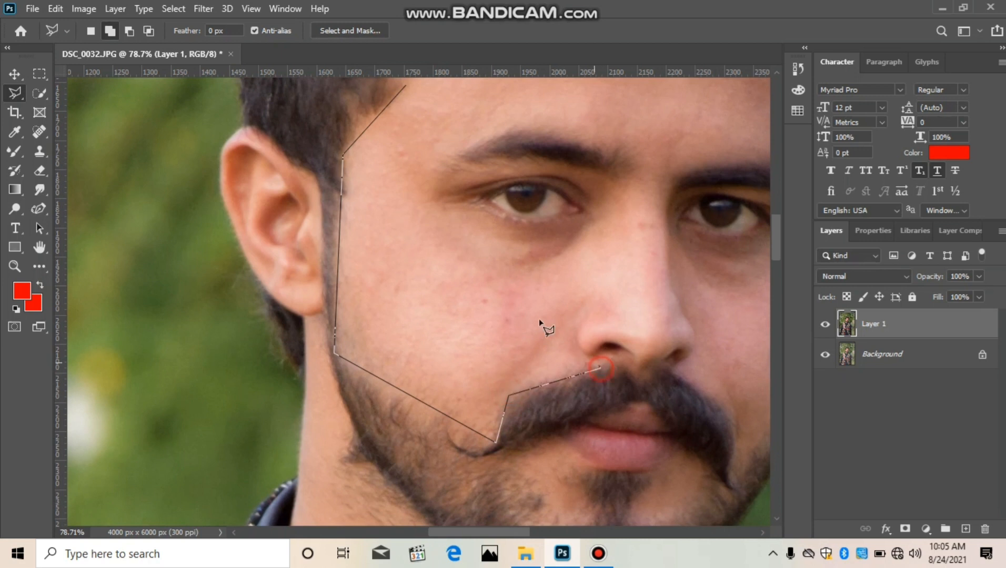
{"action": "left_click", "coordinate": [406, 88]}
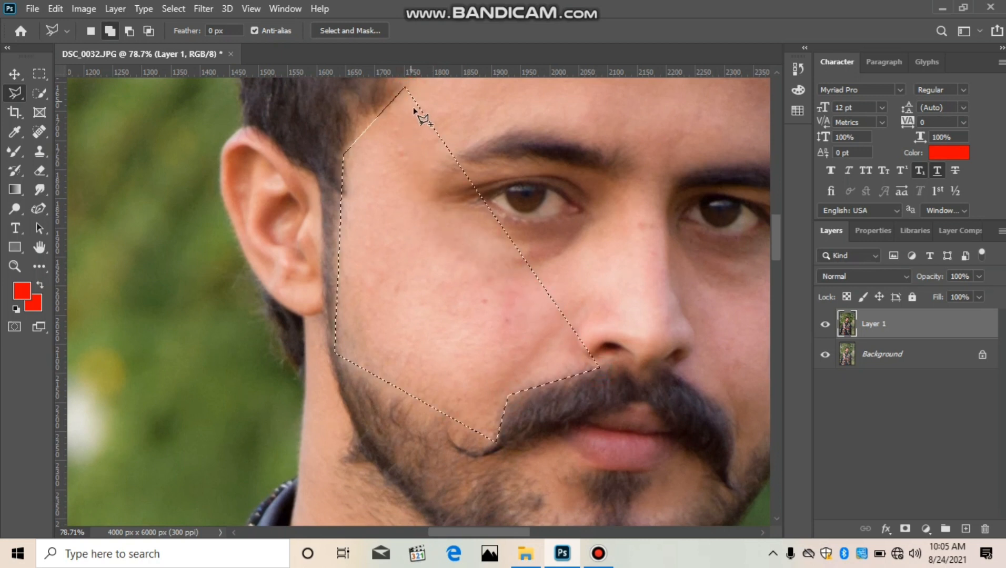
Add the bare skin patch below the man's right mouth corner, between moustache and beard, to the lasso selection
{"action": "scroll", "coordinate": [434, 387], "scroll_direction": "down", "scroll_amount": 5}
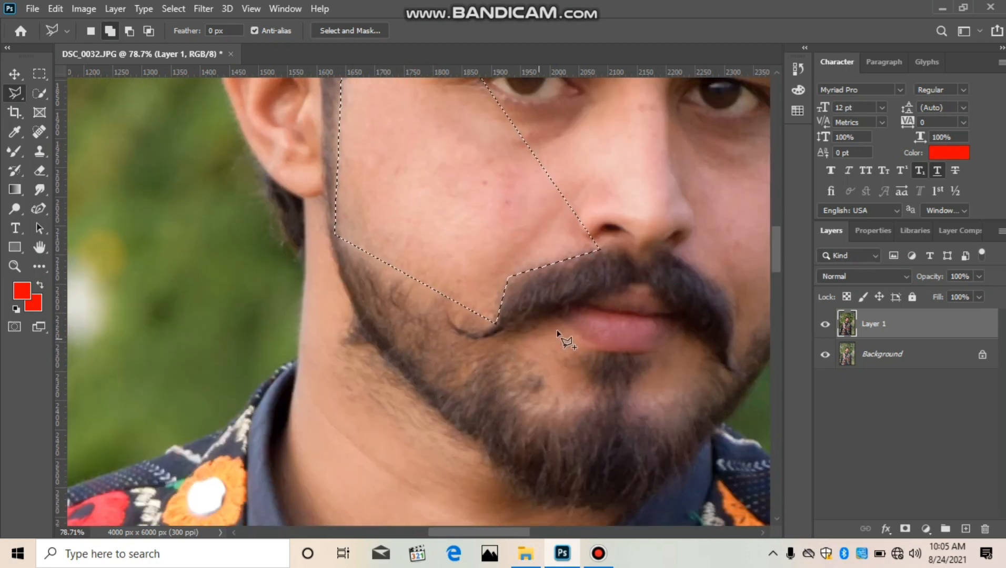
{"action": "left_click", "coordinate": [506, 338]}
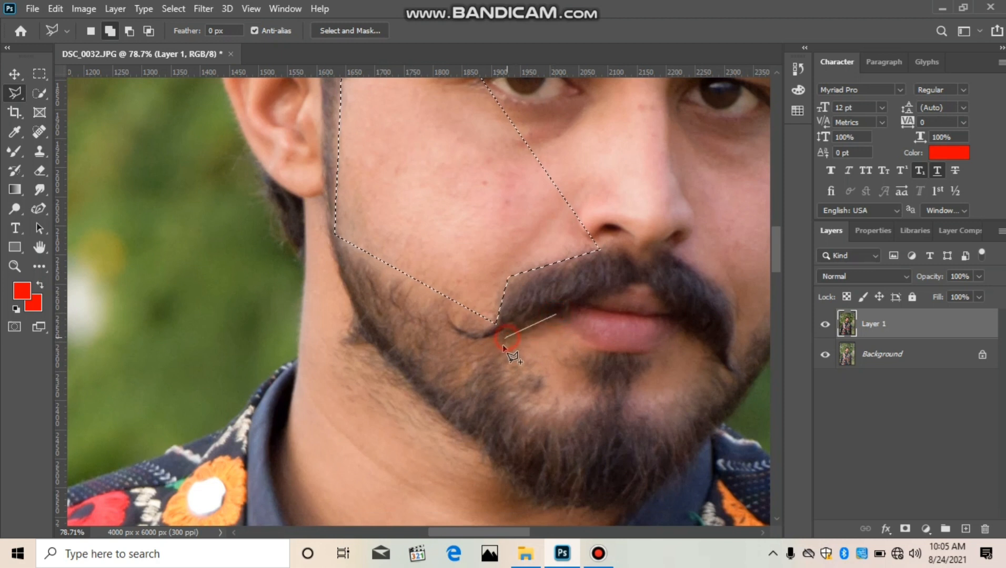
{"action": "left_click", "coordinate": [584, 407]}
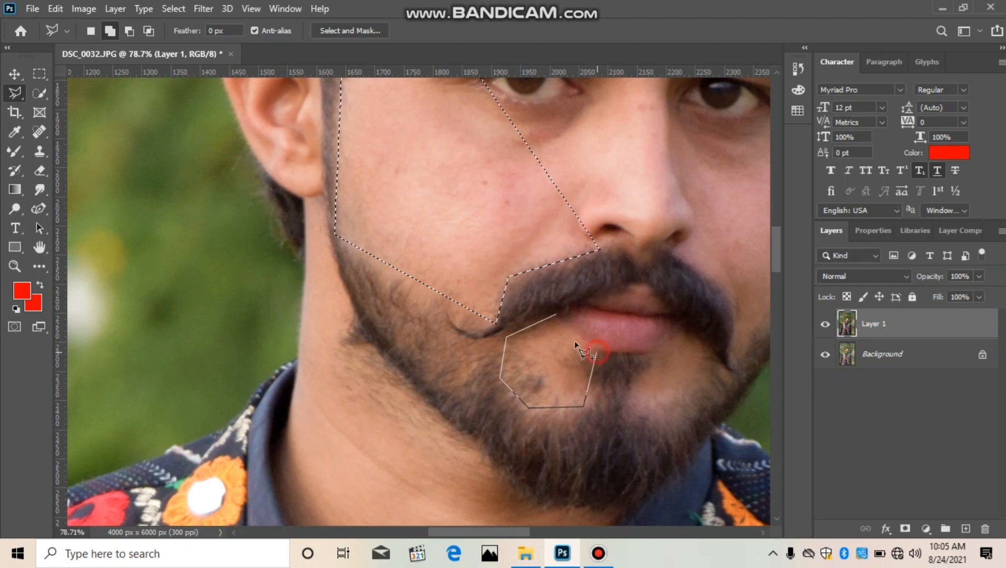
{"action": "left_click", "coordinate": [557, 316]}
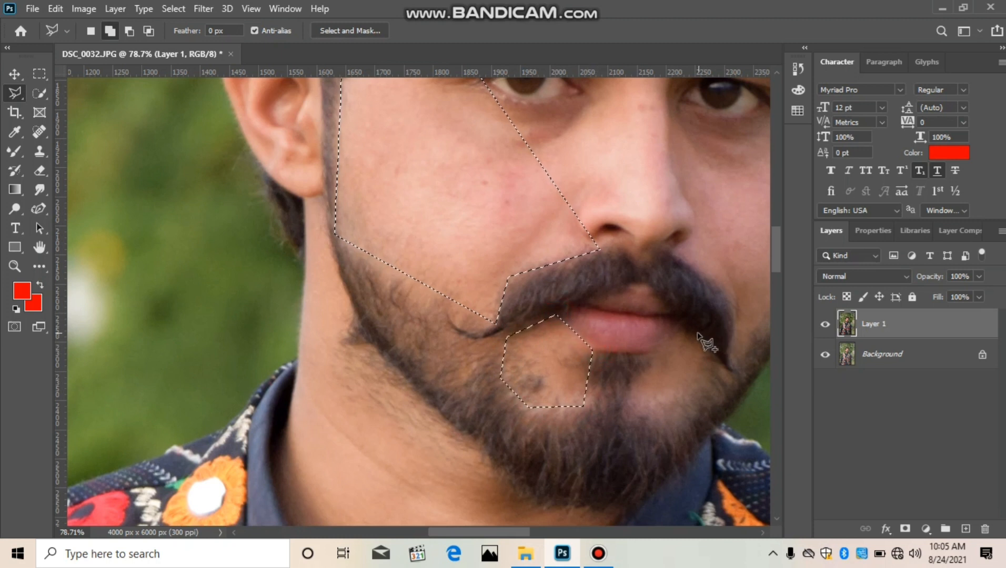
Add the matching skin patch below the man's left mouth corner to the selection with the Polygonal Lasso
{"action": "left_click", "coordinate": [699, 334]}
{"action": "left_click", "coordinate": [706, 363]}
{"action": "left_click", "coordinate": [696, 397]}
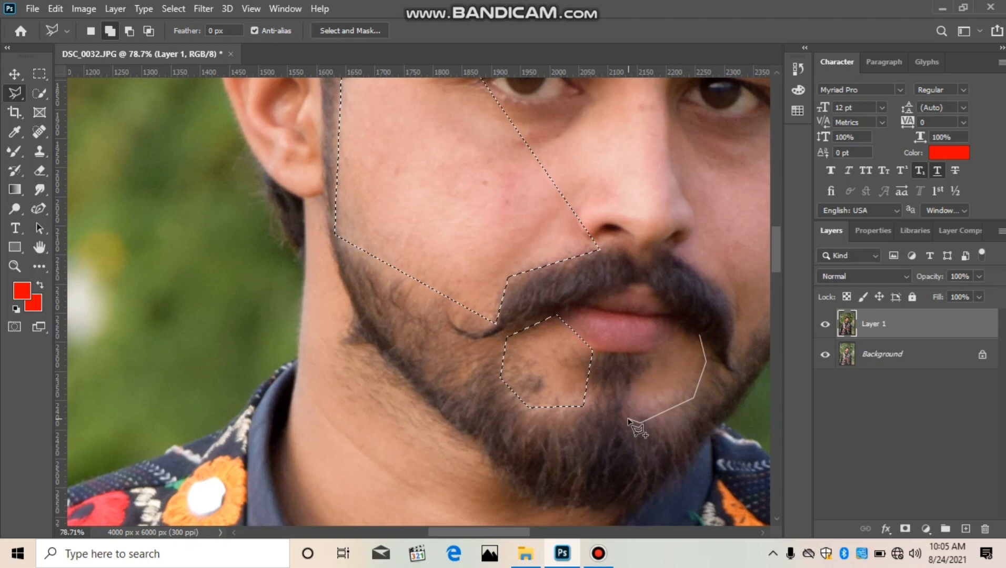
{"action": "left_click", "coordinate": [629, 420]}
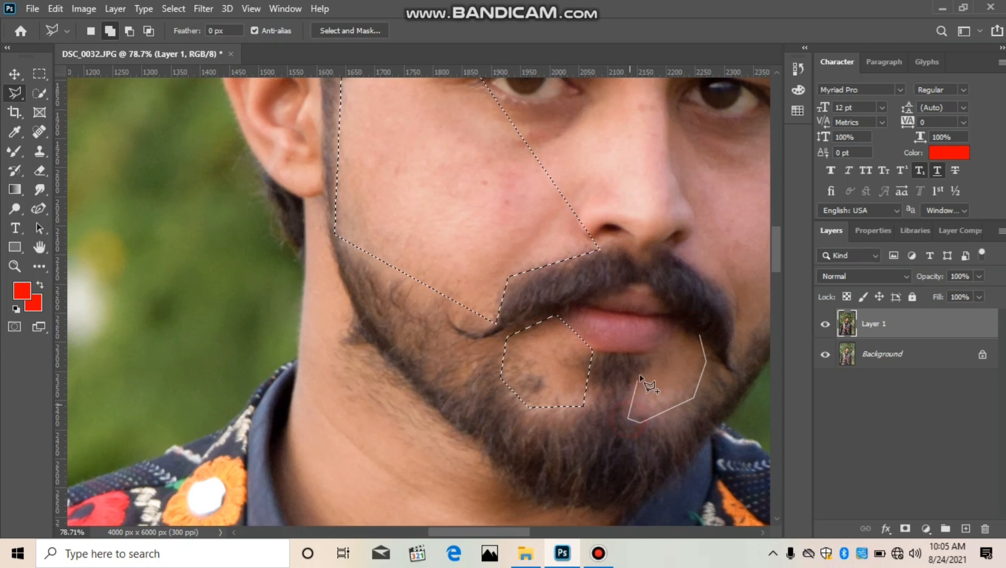
{"action": "left_click", "coordinate": [697, 337]}
{"action": "left_click", "coordinate": [700, 338]}
Add the man's left cheek to the selection, following the face edge, beard line and moustache and cutting back below the eye
{"action": "left_click_drag", "start_coordinate": [712, 343], "coordinate": [435, 352]}
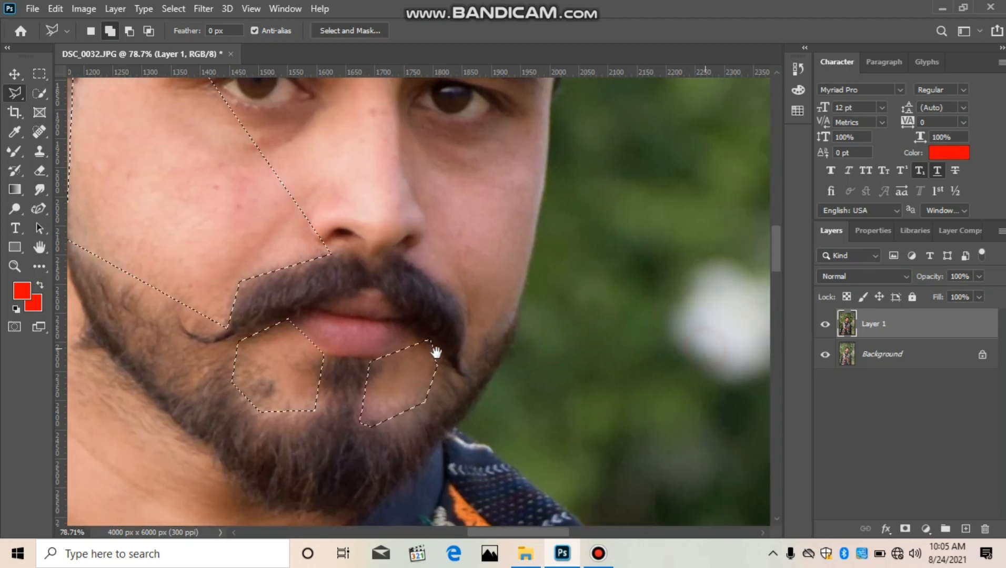
{"action": "left_click", "coordinate": [528, 258]}
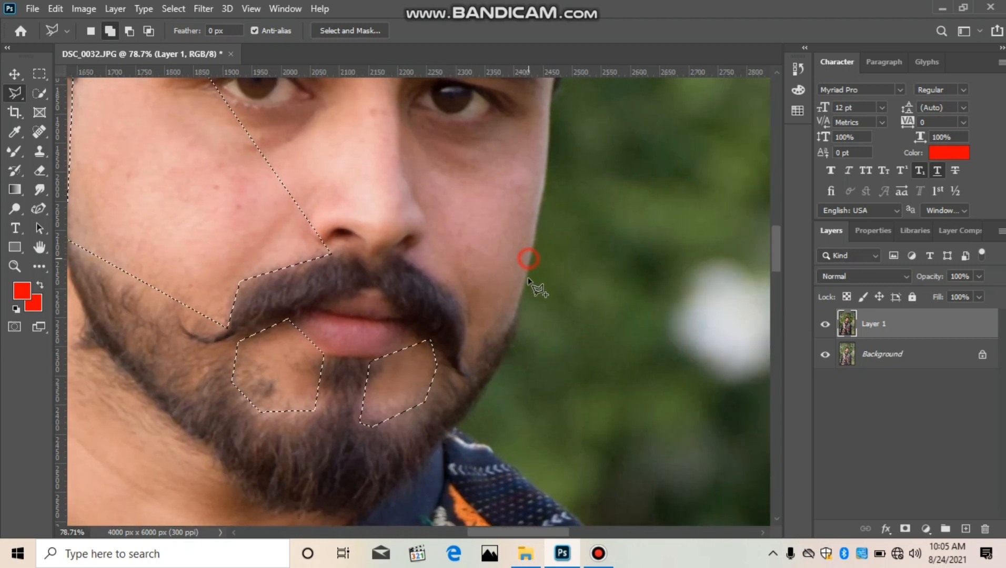
{"action": "left_click", "coordinate": [516, 328]}
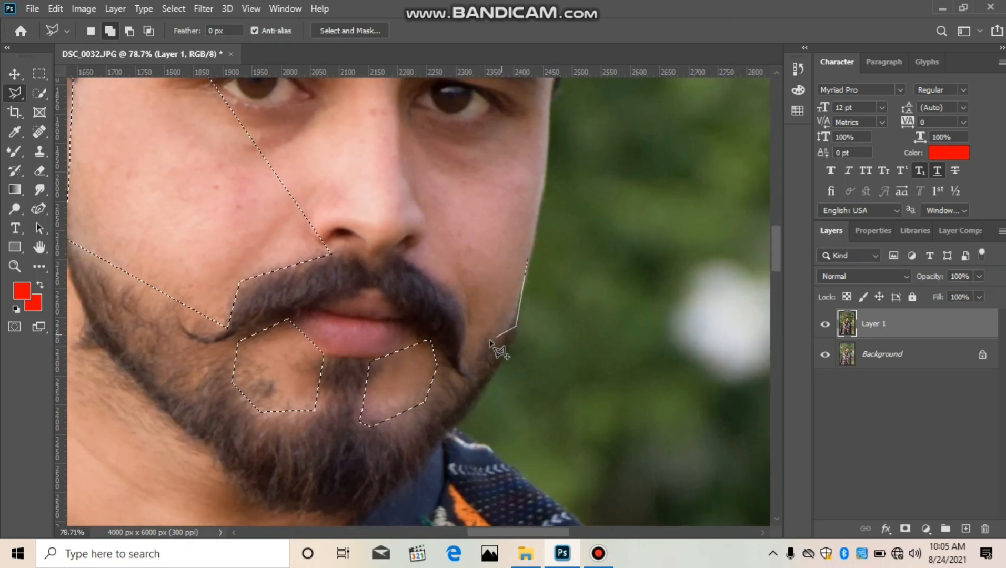
{"action": "left_click", "coordinate": [462, 347]}
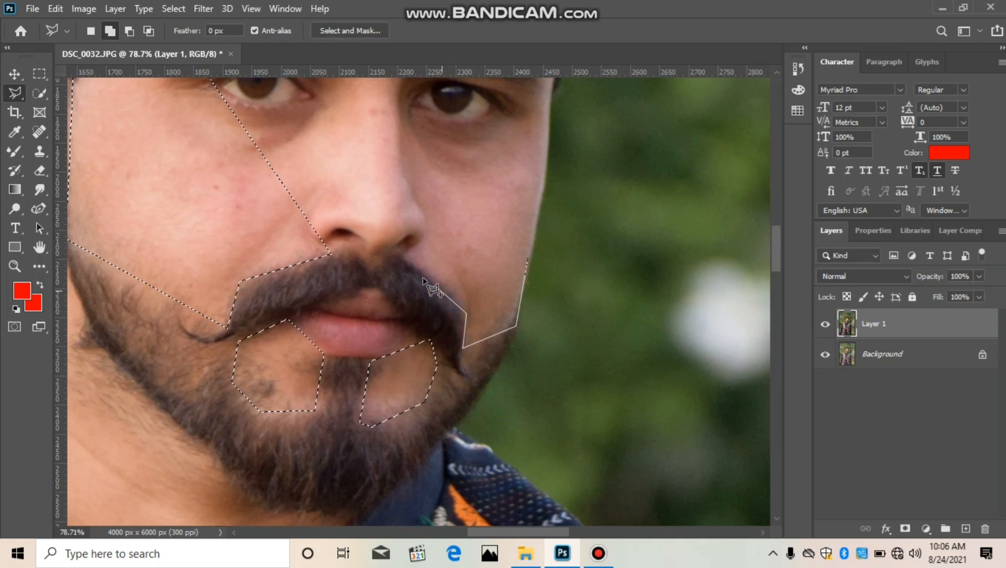
{"action": "left_click", "coordinate": [398, 258]}
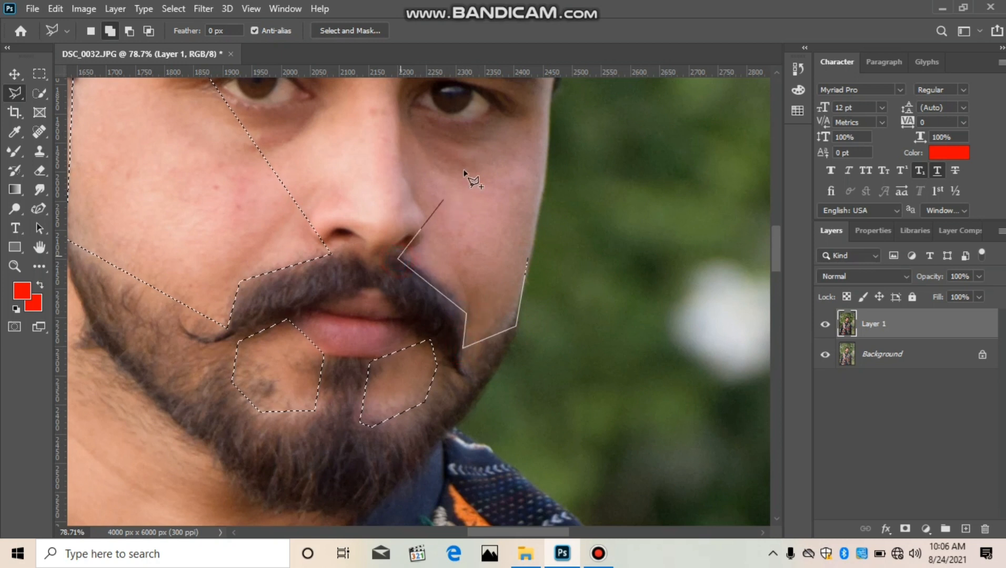
{"action": "left_click", "coordinate": [550, 116]}
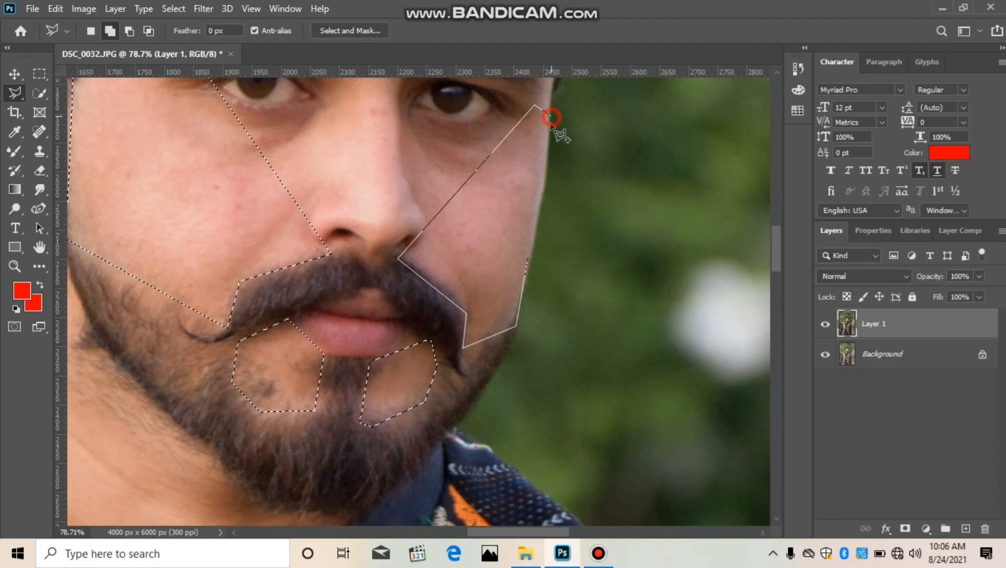
{"action": "left_click", "coordinate": [530, 259]}
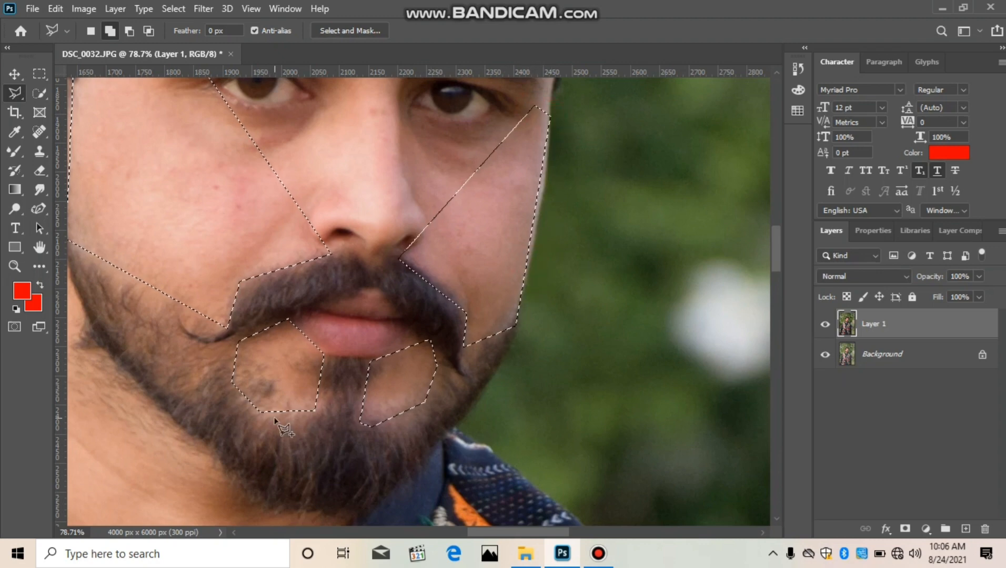
Start a lasso outline for the neck and ear area, running from the sideburn down the beard's lower edge to the collar
{"action": "left_click_drag", "start_coordinate": [278, 426], "coordinate": [714, 195]}
{"action": "left_click_drag", "start_coordinate": [573, 243], "coordinate": [525, 508]}
{"action": "left_click", "coordinate": [445, 130]}
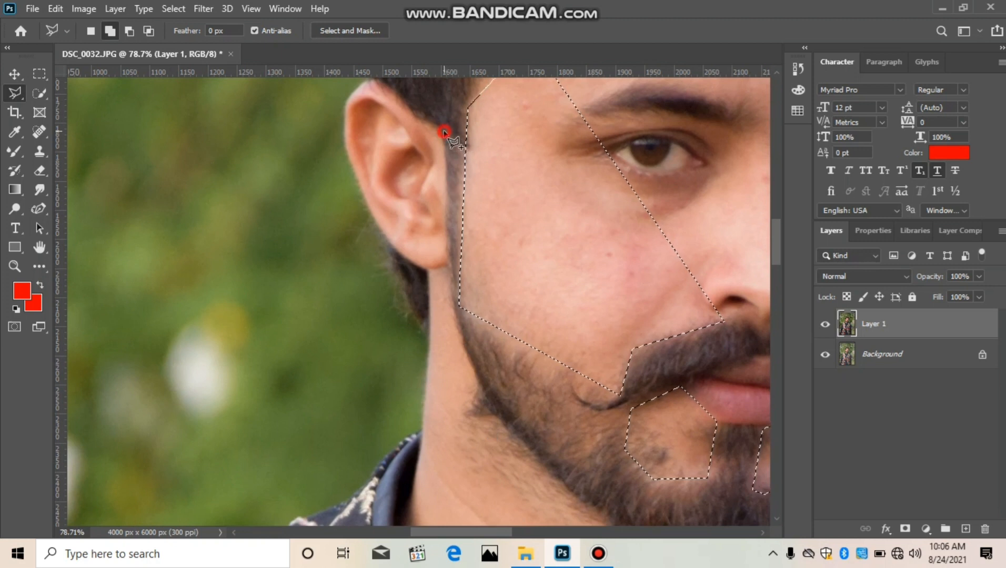
{"action": "left_click", "coordinate": [449, 304]}
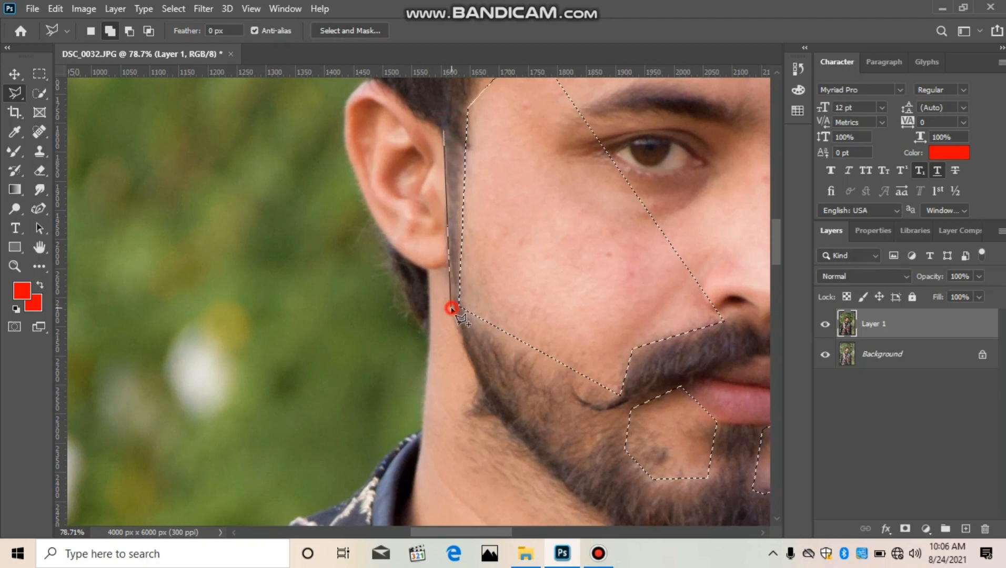
{"action": "left_click", "coordinate": [479, 389]}
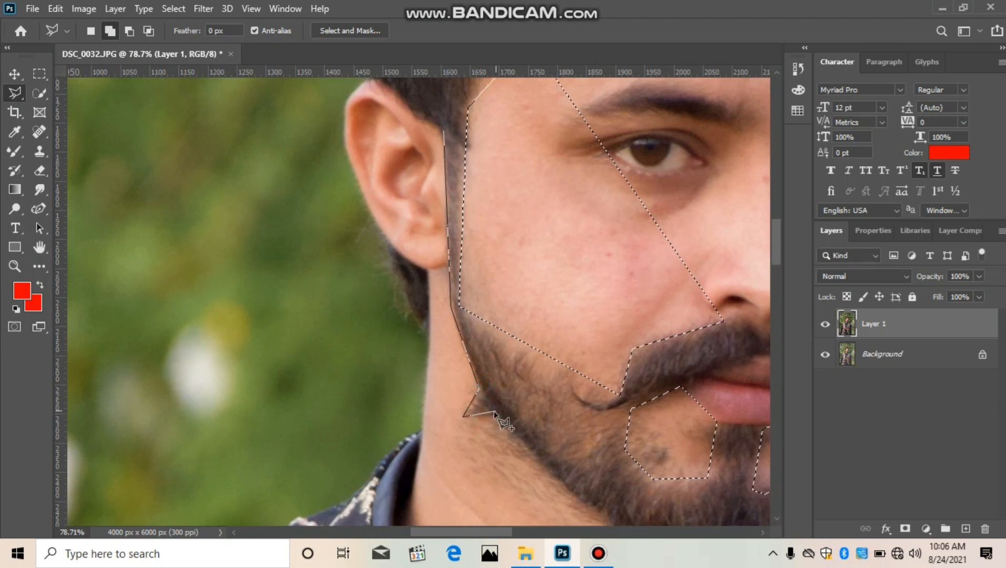
{"action": "left_click", "coordinate": [494, 413]}
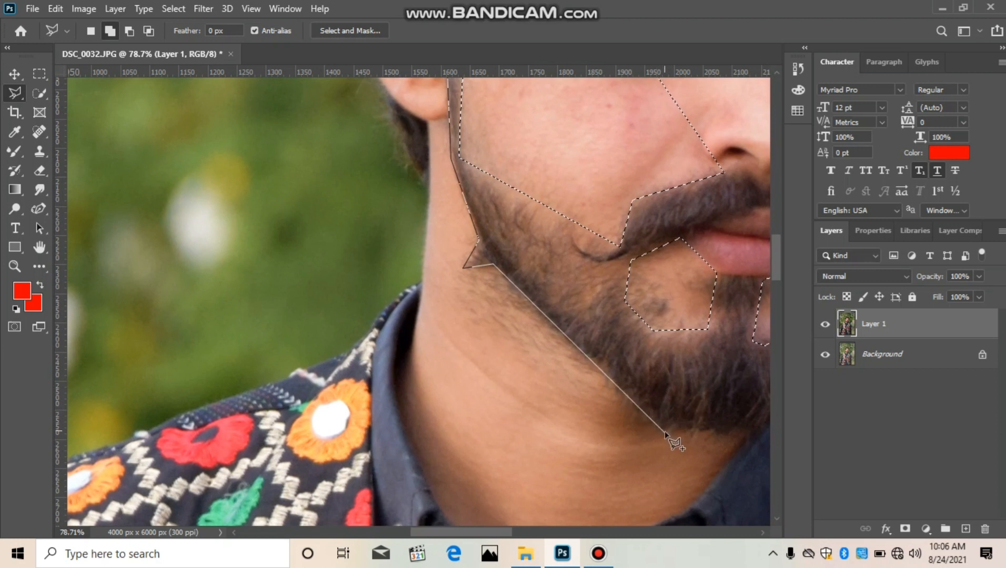
{"action": "left_click", "coordinate": [756, 433]}
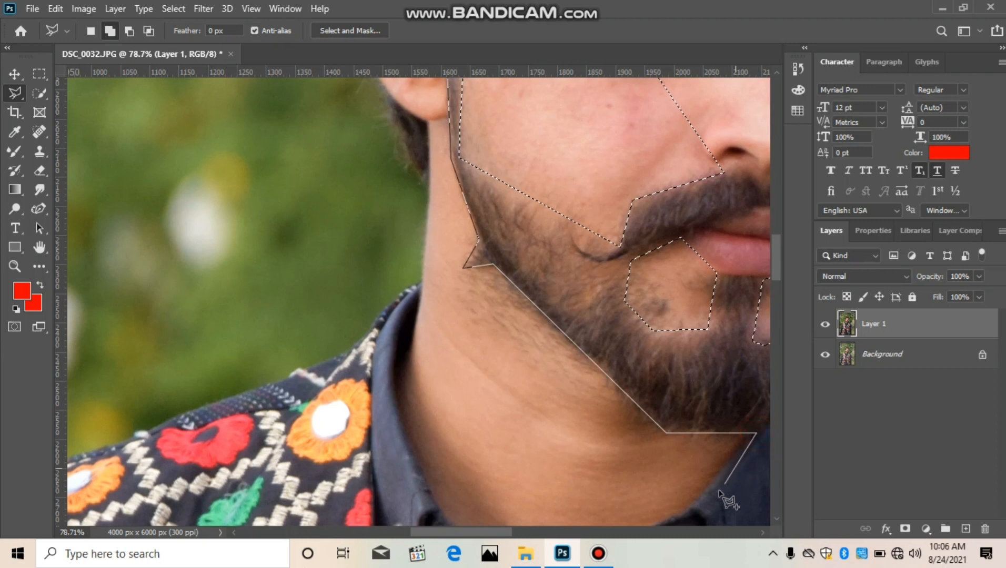
Continue the lasso outline along both collar edges, down to the V of the shirt opening and back up to the neck
{"action": "left_click", "coordinate": [695, 507]}
{"action": "scroll", "coordinate": [694, 510], "scroll_direction": "down", "scroll_amount": 3}
{"action": "left_click", "coordinate": [635, 447]}
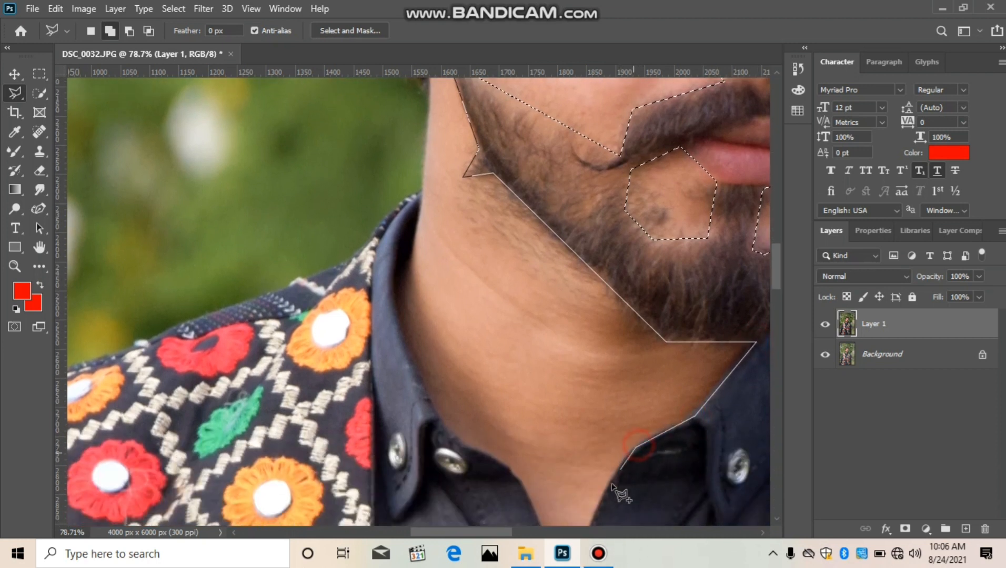
{"action": "left_click", "coordinate": [604, 490]}
{"action": "scroll", "coordinate": [604, 490], "scroll_direction": "down", "scroll_amount": 3}
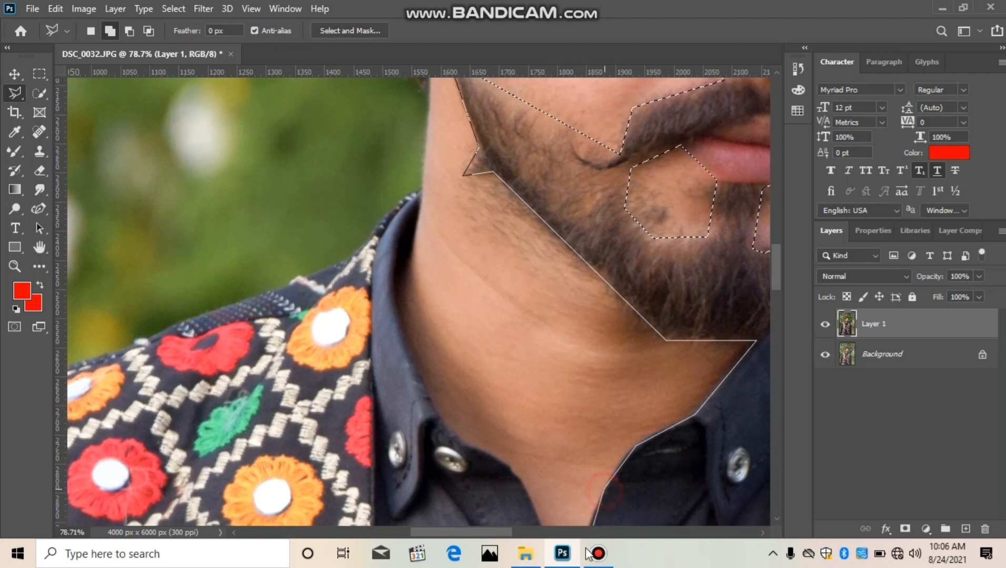
{"action": "left_click", "coordinate": [564, 520]}
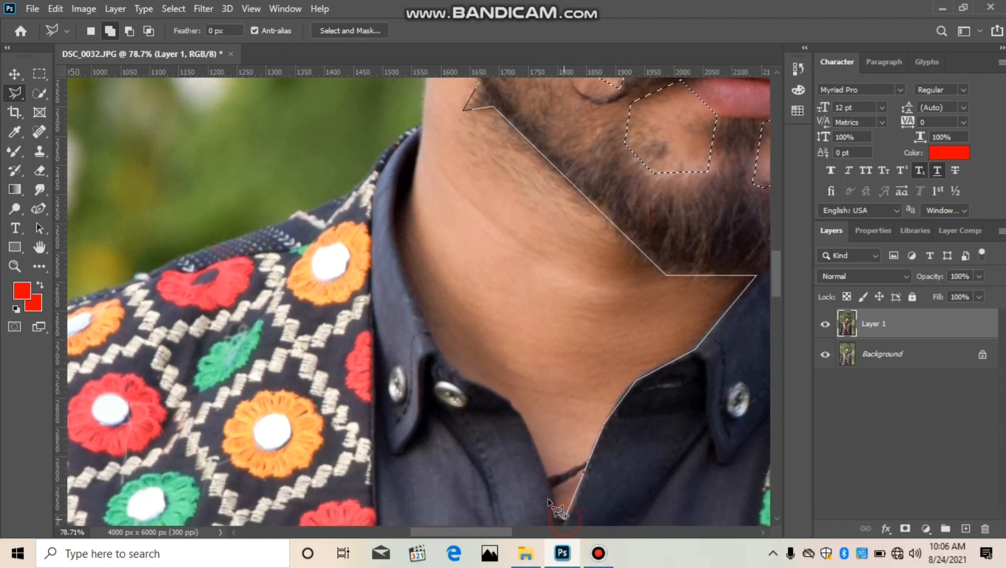
{"action": "left_click", "coordinate": [507, 403]}
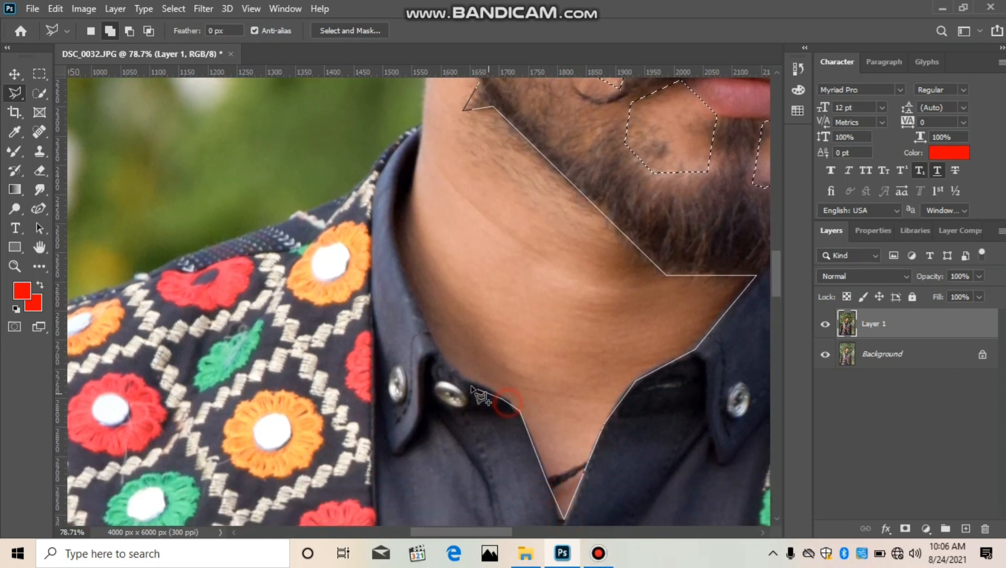
{"action": "left_click", "coordinate": [430, 338]}
{"action": "left_click", "coordinate": [392, 234]}
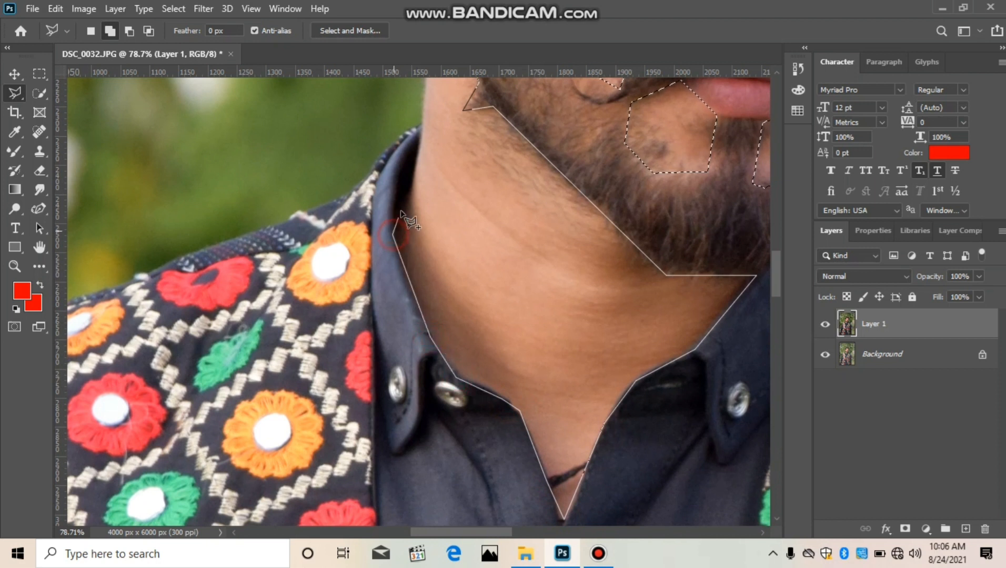
Finish the lasso outline up the neck edge and around the ear to the sideburn, adding the area to the selection
{"action": "left_click", "coordinate": [412, 187]}
{"action": "scroll", "coordinate": [421, 187], "scroll_direction": "up", "scroll_amount": 4}
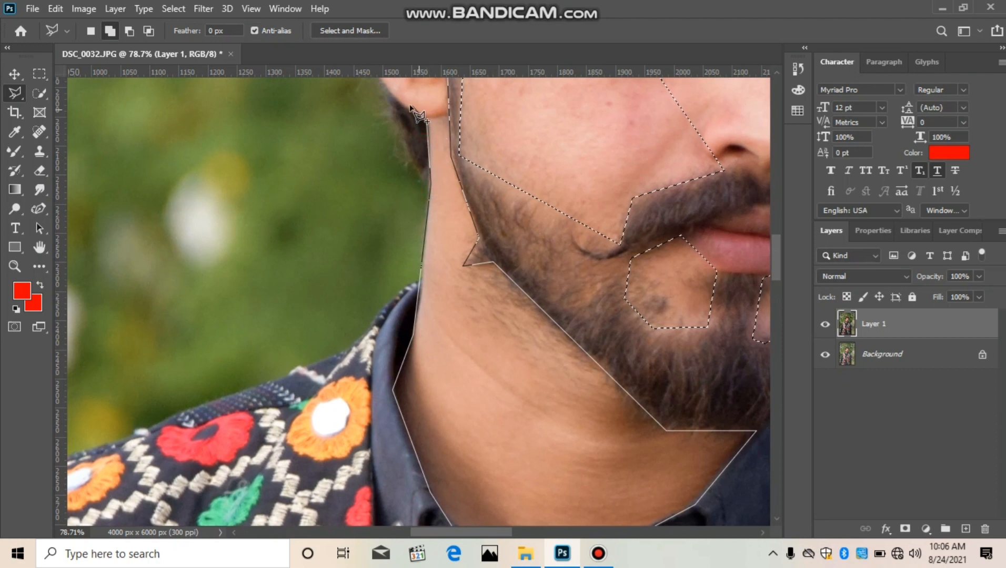
{"action": "left_click", "coordinate": [392, 97]}
{"action": "scroll", "coordinate": [392, 97], "scroll_direction": "up", "scroll_amount": 4}
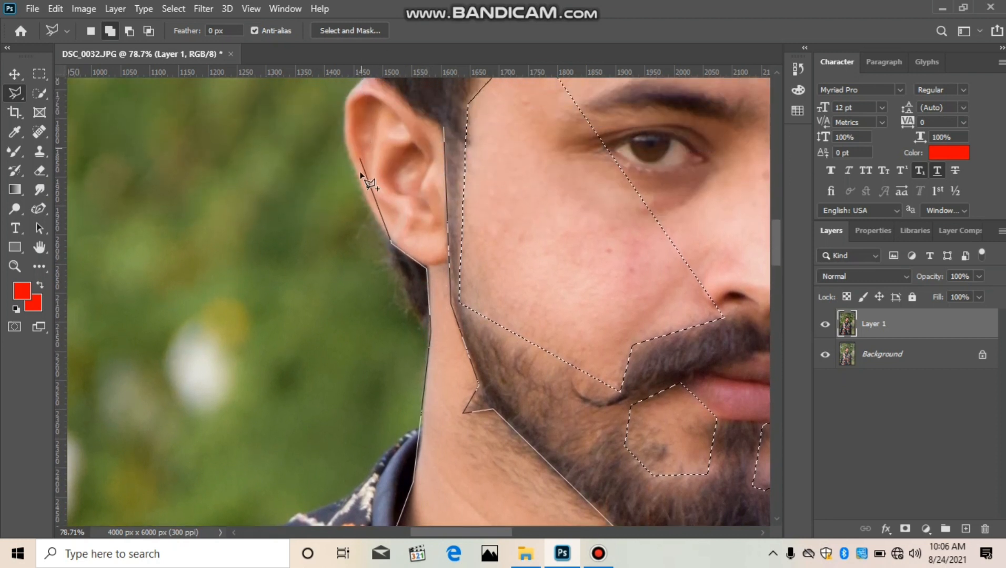
{"action": "left_click", "coordinate": [361, 182]}
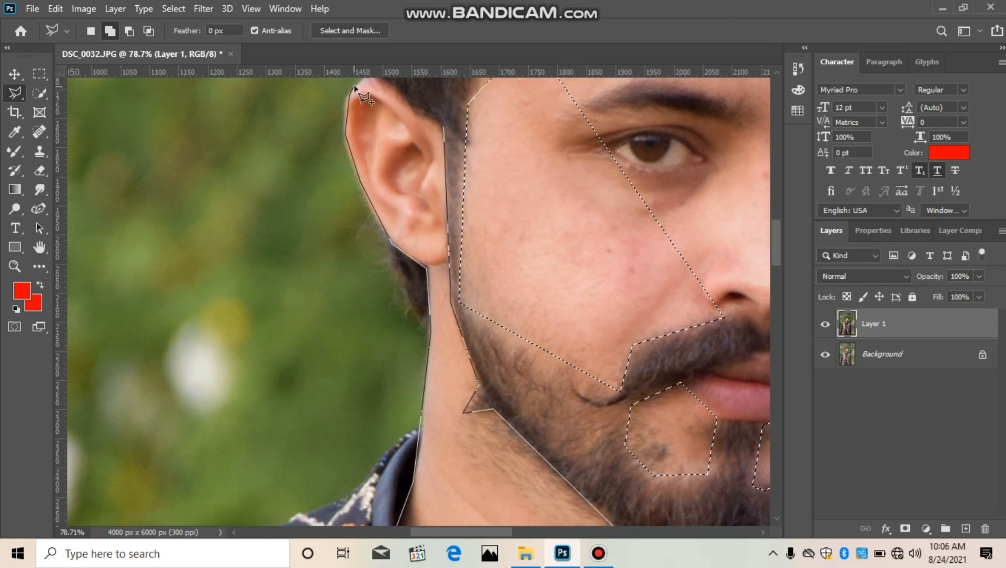
{"action": "left_click", "coordinate": [376, 80]}
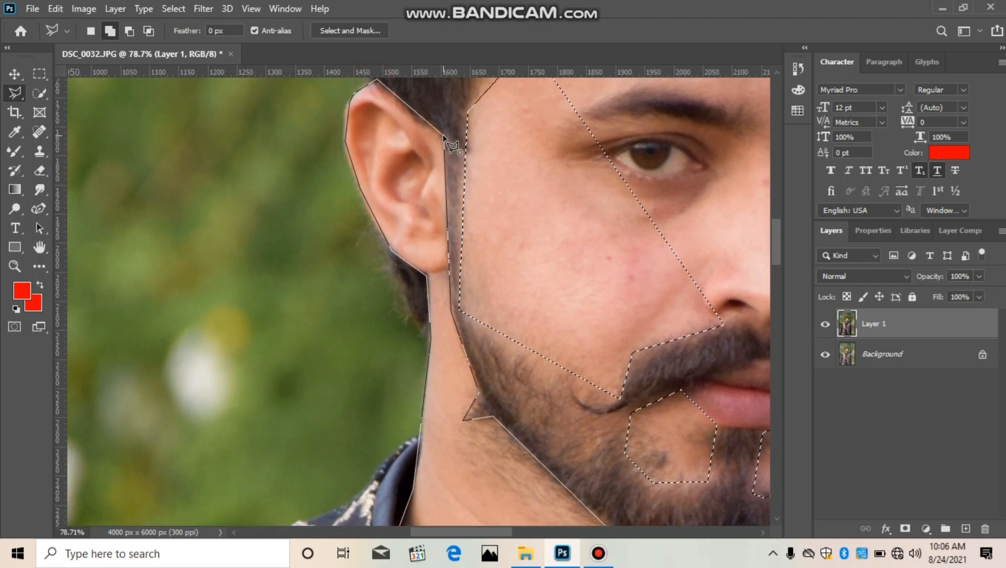
{"action": "double_click", "coordinate": [442, 134]}
Feather the combined skin selection with a radius of 9 pixels
{"action": "right_click", "coordinate": [521, 200]}
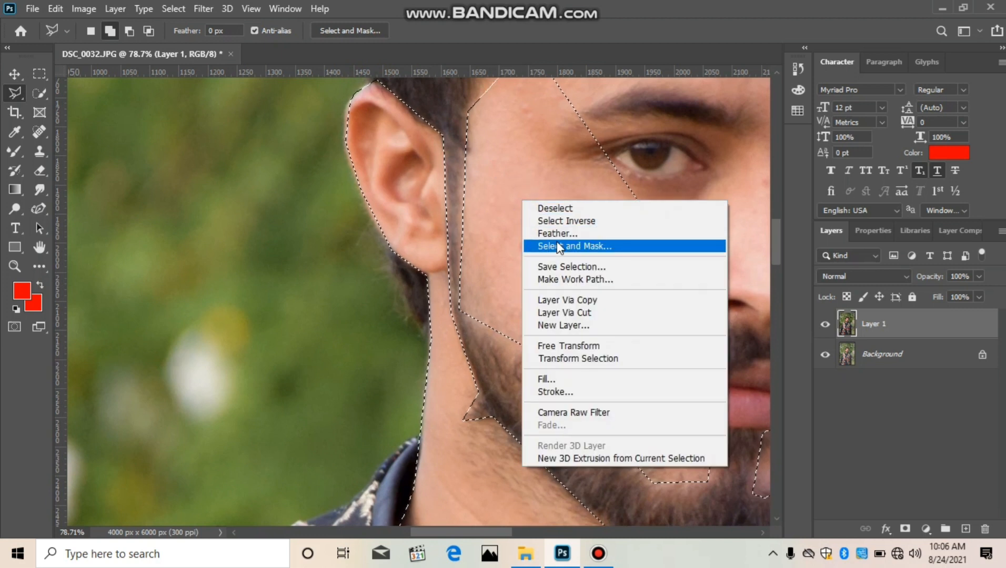
{"action": "left_click", "coordinate": [558, 233]}
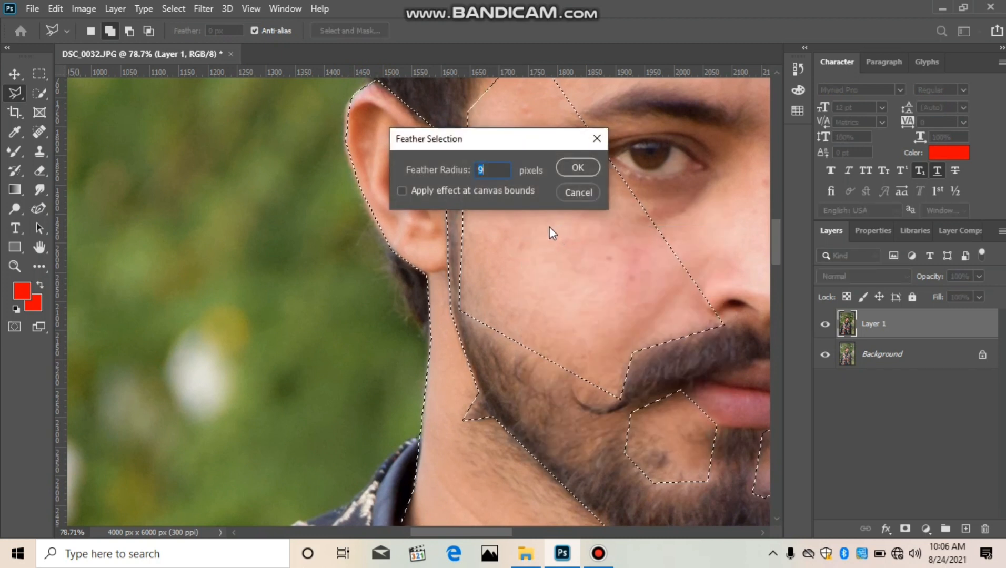
{"action": "left_click", "coordinate": [579, 168]}
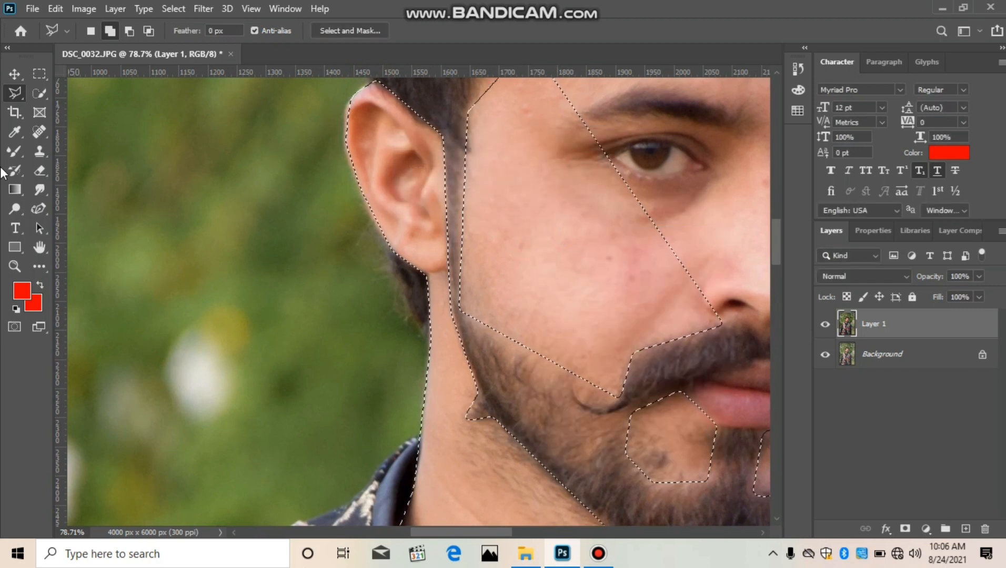
Switch to the Mixer Brush and set its Wet value to 25%
{"action": "left_click", "coordinate": [17, 152]}
{"action": "left_click", "coordinate": [89, 193]}
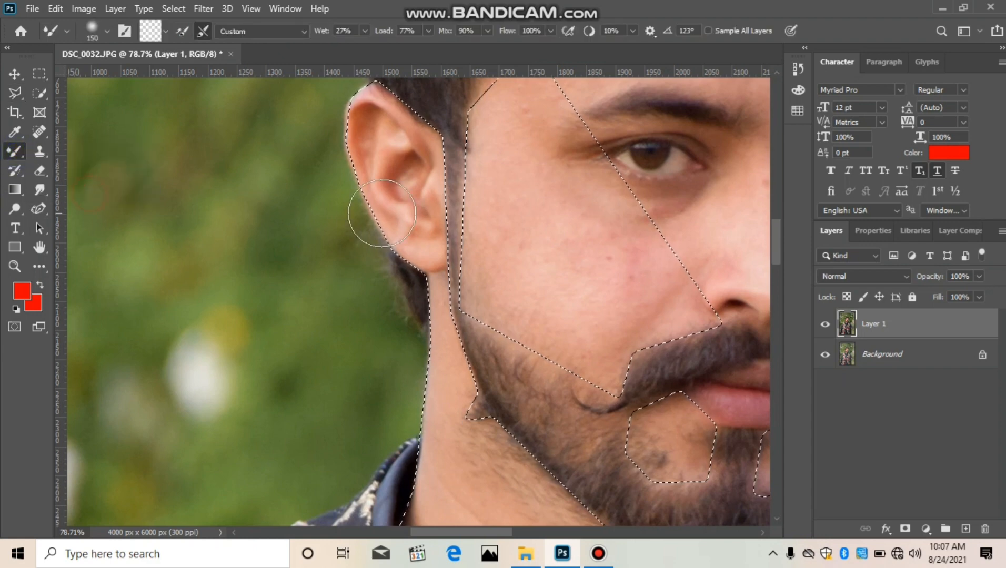
{"action": "left_click_drag", "start_coordinate": [543, 224], "coordinate": [433, 279]}
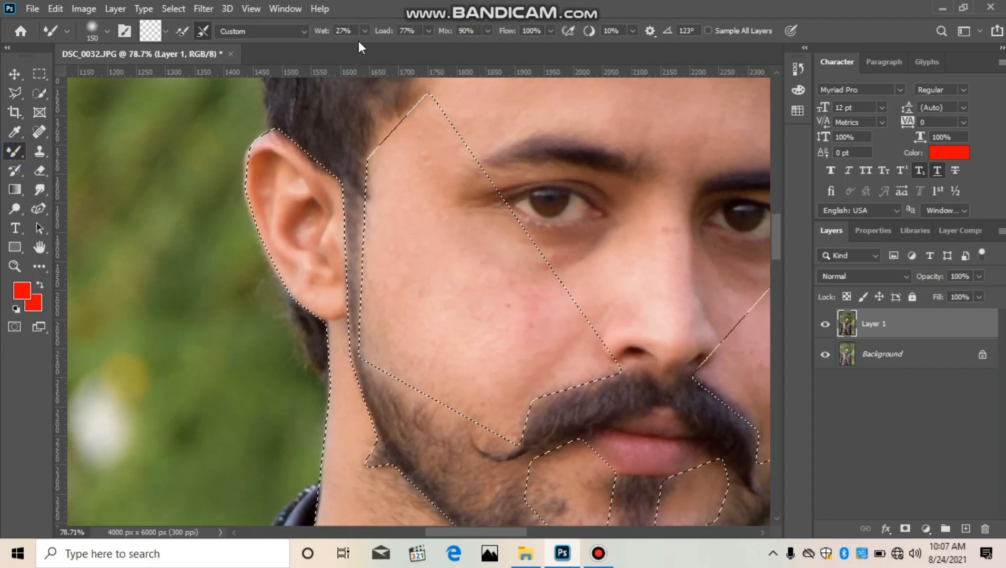
{"action": "left_click_drag", "start_coordinate": [364, 30], "coordinate": [364, 51]}
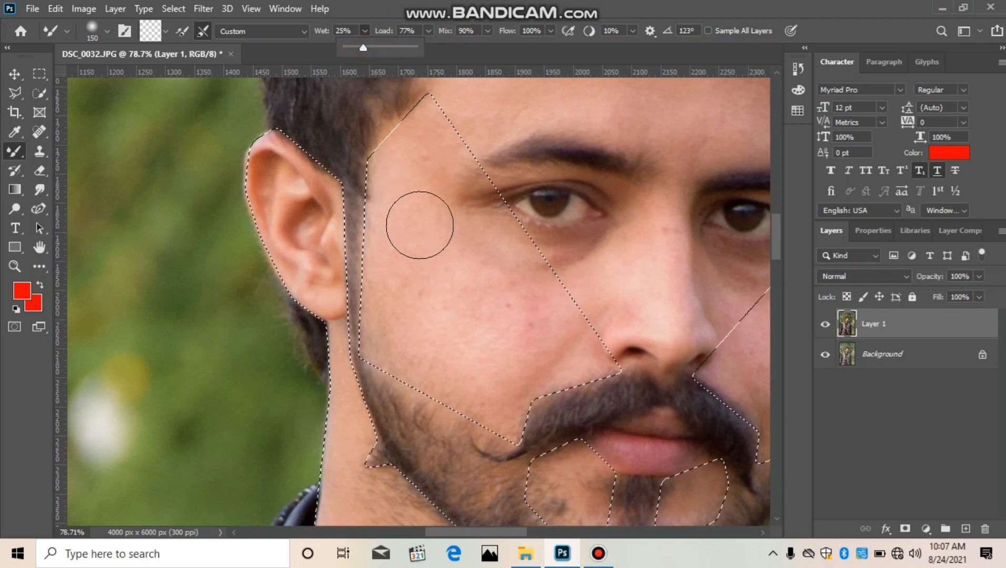
Smooth the man's right temple and the outer part of the cheek with the Mixer Brush at size 100
{"action": "key", "text": "bracketleft"}
{"action": "key", "text": "bracketleft"}
{"action": "scroll", "coordinate": [418, 223], "scroll_direction": "up", "scroll_amount": 3}
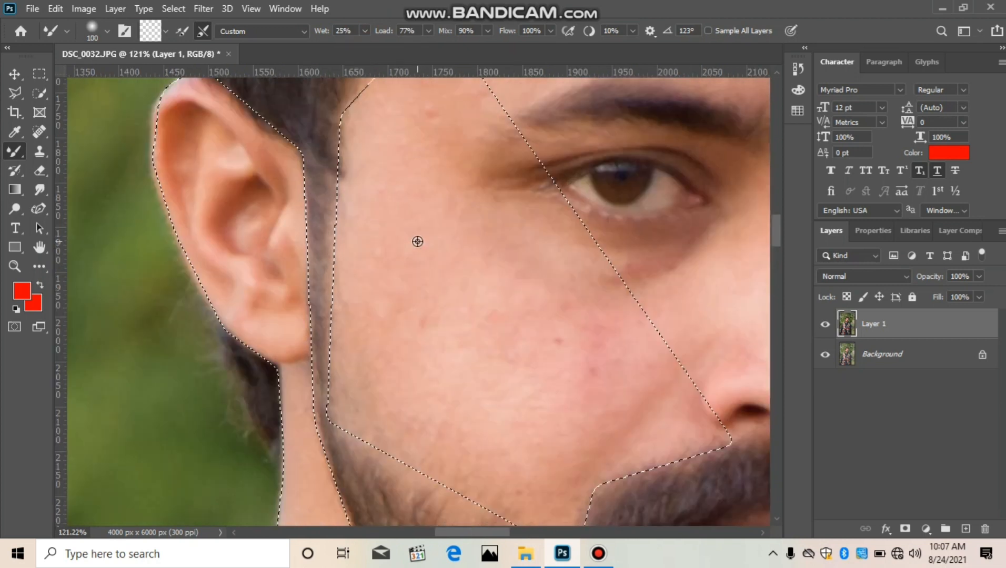
{"action": "scroll", "coordinate": [420, 184], "scroll_direction": "up", "scroll_amount": 2}
{"action": "mouse_move", "coordinate": [420, 159]}
{"action": "left_mouse_down"}
{"action": "mouse_move", "coordinate": [434, 243]}
{"action": "mouse_move", "coordinate": [418, 207]}
{"action": "mouse_move", "coordinate": [431, 180]}
{"action": "mouse_move", "coordinate": [411, 160]}
{"action": "mouse_move", "coordinate": [394, 242]}
{"action": "mouse_move", "coordinate": [371, 254]}
{"action": "mouse_move", "coordinate": [407, 248]}
{"action": "mouse_move", "coordinate": [439, 220]}
{"action": "mouse_move", "coordinate": [433, 195]}
{"action": "left_mouse_up"}
{"action": "mouse_move", "coordinate": [425, 123]}
{"action": "left_mouse_down"}
{"action": "mouse_move", "coordinate": [415, 204]}
{"action": "mouse_move", "coordinate": [365, 249]}
{"action": "mouse_move", "coordinate": [367, 194]}
{"action": "mouse_move", "coordinate": [336, 238]}
{"action": "mouse_move", "coordinate": [349, 276]}
{"action": "mouse_move", "coordinate": [380, 305]}
{"action": "mouse_move", "coordinate": [450, 316]}
{"action": "mouse_move", "coordinate": [451, 360]}
{"action": "mouse_move", "coordinate": [471, 381]}
{"action": "mouse_move", "coordinate": [414, 353]}
{"action": "mouse_move", "coordinate": [383, 379]}
{"action": "mouse_move", "coordinate": [368, 379]}
{"action": "mouse_move", "coordinate": [372, 418]}
{"action": "mouse_move", "coordinate": [384, 404]}
{"action": "mouse_move", "coordinate": [384, 413]}
{"action": "mouse_move", "coordinate": [343, 438]}
{"action": "mouse_move", "coordinate": [428, 423]}
{"action": "left_mouse_up"}
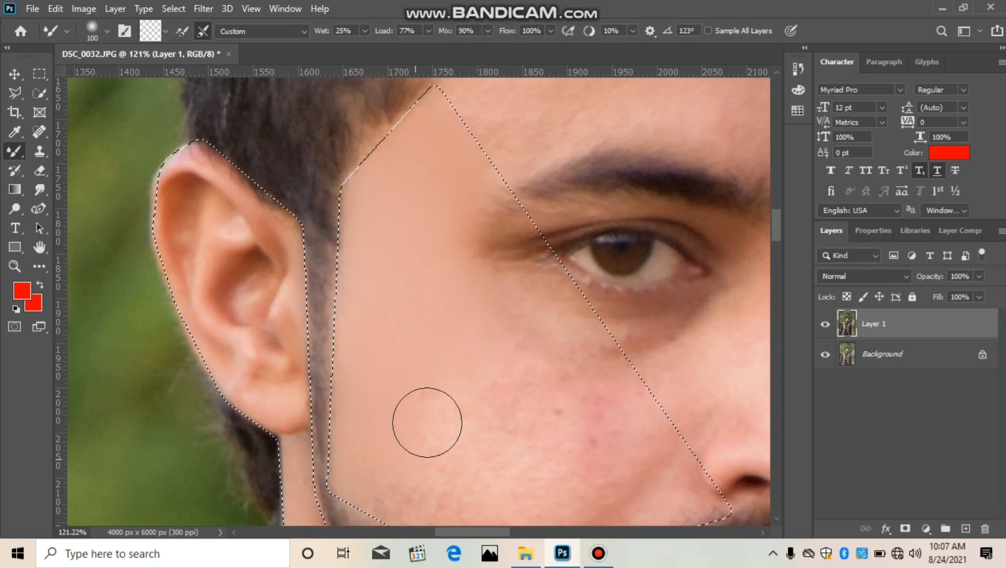
Smooth the lower and inner part of the man's right cheek down to the beard and moustache, enlarging the brush to 125
{"action": "scroll", "coordinate": [432, 405], "scroll_direction": "down", "scroll_amount": 2}
{"action": "mouse_move", "coordinate": [445, 331]}
{"action": "left_mouse_down"}
{"action": "mouse_move", "coordinate": [440, 383]}
{"action": "mouse_move", "coordinate": [411, 416]}
{"action": "mouse_move", "coordinate": [388, 399]}
{"action": "mouse_move", "coordinate": [367, 436]}
{"action": "mouse_move", "coordinate": [387, 330]}
{"action": "mouse_move", "coordinate": [422, 299]}
{"action": "mouse_move", "coordinate": [456, 292]}
{"action": "mouse_move", "coordinate": [504, 385]}
{"action": "mouse_move", "coordinate": [468, 461]}
{"action": "mouse_move", "coordinate": [455, 449]}
{"action": "mouse_move", "coordinate": [519, 397]}
{"action": "left_mouse_up"}
{"action": "scroll", "coordinate": [519, 397], "scroll_direction": "down", "scroll_amount": 2}
{"action": "key", "text": "bracketright"}
{"action": "mouse_move", "coordinate": [545, 348]}
{"action": "left_mouse_down"}
{"action": "mouse_move", "coordinate": [535, 442]}
{"action": "mouse_move", "coordinate": [496, 528]}
{"action": "mouse_move", "coordinate": [543, 356]}
{"action": "mouse_move", "coordinate": [578, 318]}
{"action": "mouse_move", "coordinate": [565, 336]}
{"action": "mouse_move", "coordinate": [515, 292]}
{"action": "mouse_move", "coordinate": [510, 213]}
{"action": "mouse_move", "coordinate": [503, 242]}
{"action": "mouse_move", "coordinate": [611, 349]}
{"action": "mouse_move", "coordinate": [635, 348]}
{"action": "mouse_move", "coordinate": [594, 413]}
{"action": "mouse_move", "coordinate": [549, 442]}
{"action": "mouse_move", "coordinate": [542, 518]}
{"action": "mouse_move", "coordinate": [549, 503]}
{"action": "mouse_move", "coordinate": [536, 450]}
{"action": "mouse_move", "coordinate": [481, 450]}
{"action": "mouse_move", "coordinate": [456, 384]}
{"action": "left_mouse_up"}
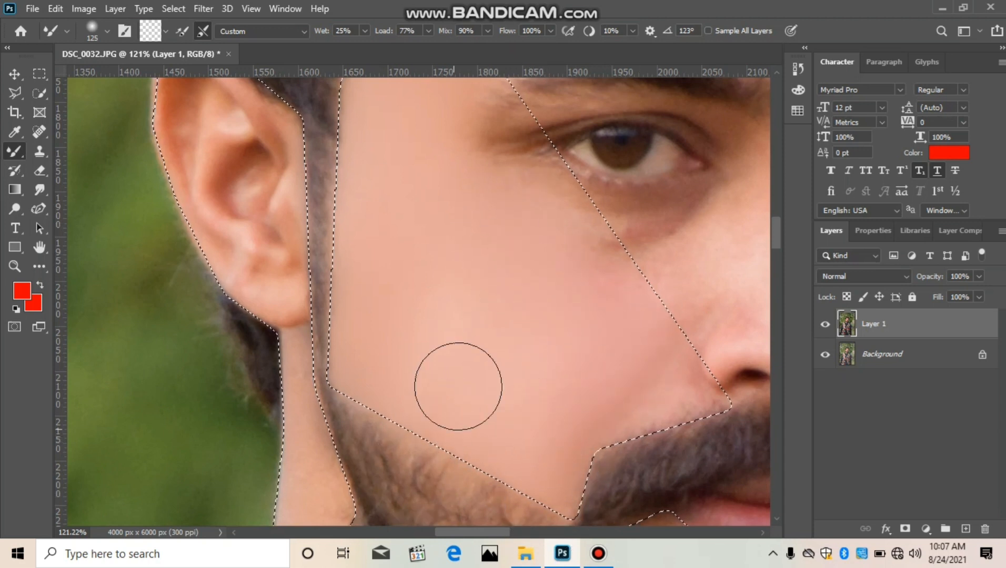
Blend the skin below the outer corner of the man's right eye with the Mixer Brush at size 90
{"action": "scroll", "coordinate": [480, 270], "scroll_direction": "up", "scroll_amount": 2}
{"action": "scroll", "coordinate": [484, 278], "scroll_direction": "up", "scroll_amount": 1}
{"action": "key", "text": "bracketleft"}
{"action": "key", "text": "bracketleft"}
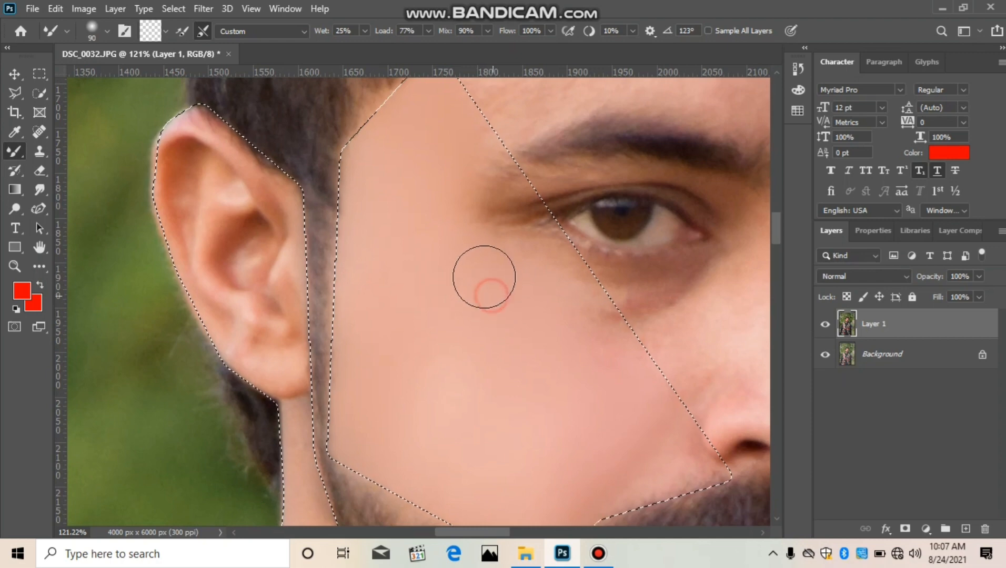
Smooth the man's right ear and the cheek edge along the sideburn with the Mixer Brush at size 90
{"action": "scroll", "coordinate": [388, 191], "scroll_direction": "up", "scroll_amount": 3}
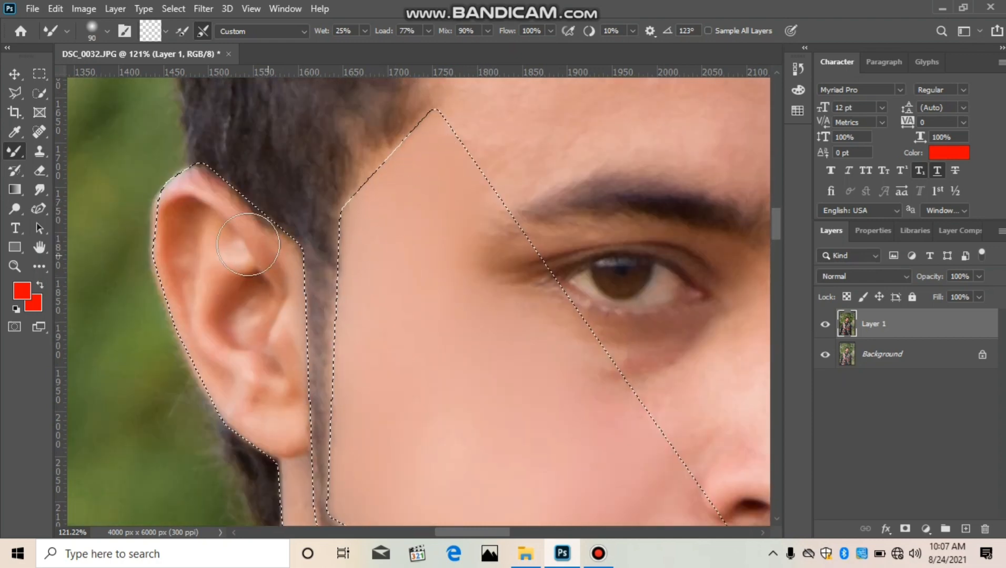
{"action": "mouse_move", "coordinate": [214, 220]}
{"action": "left_mouse_down"}
{"action": "mouse_move", "coordinate": [202, 231]}
{"action": "mouse_move", "coordinate": [218, 342]}
{"action": "mouse_move", "coordinate": [271, 434]}
{"action": "left_mouse_up"}
{"action": "scroll", "coordinate": [438, 409], "scroll_direction": "down", "scroll_amount": 6}
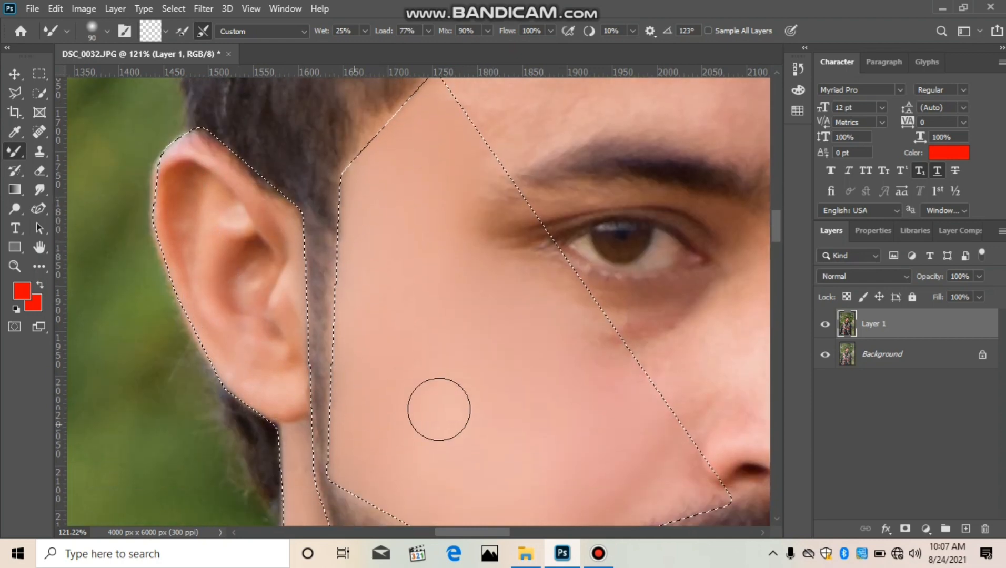
{"action": "mouse_move", "coordinate": [386, 236]}
{"action": "left_mouse_down"}
{"action": "mouse_move", "coordinate": [336, 315]}
{"action": "mouse_move", "coordinate": [347, 283]}
{"action": "mouse_move", "coordinate": [330, 351]}
{"action": "mouse_move", "coordinate": [338, 376]}
{"action": "left_mouse_up"}
Remove the dark spots in the selected patch below the man's right mouth corner with the Spot Healing Brush at size 35 and blend the patch
{"action": "scroll", "coordinate": [339, 377], "scroll_direction": "down", "scroll_amount": 6}
{"action": "scroll", "coordinate": [355, 432], "scroll_direction": "down", "scroll_amount": 3}
{"action": "scroll", "coordinate": [359, 449], "scroll_direction": "down", "scroll_amount": 3}
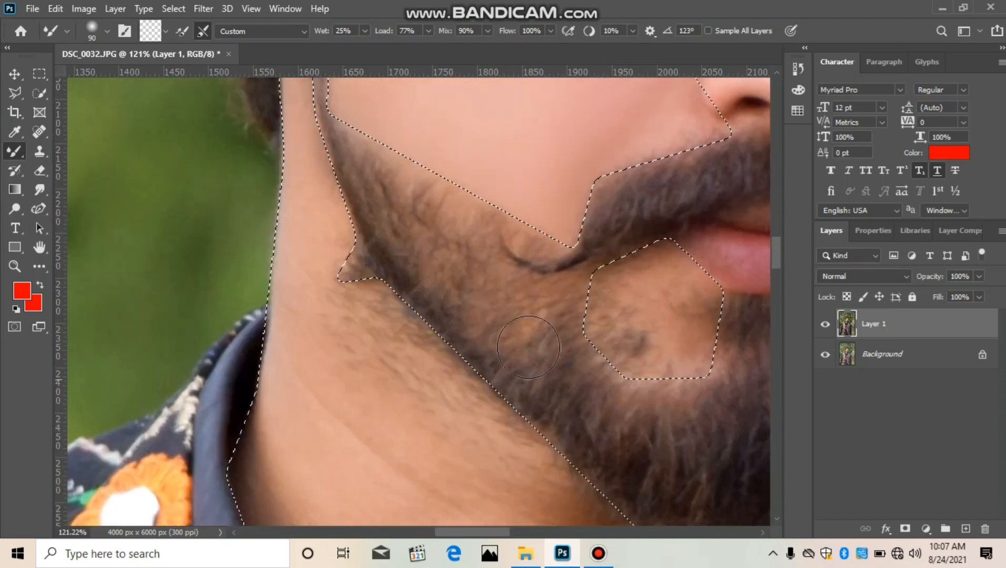
{"action": "left_click", "coordinate": [38, 132]}
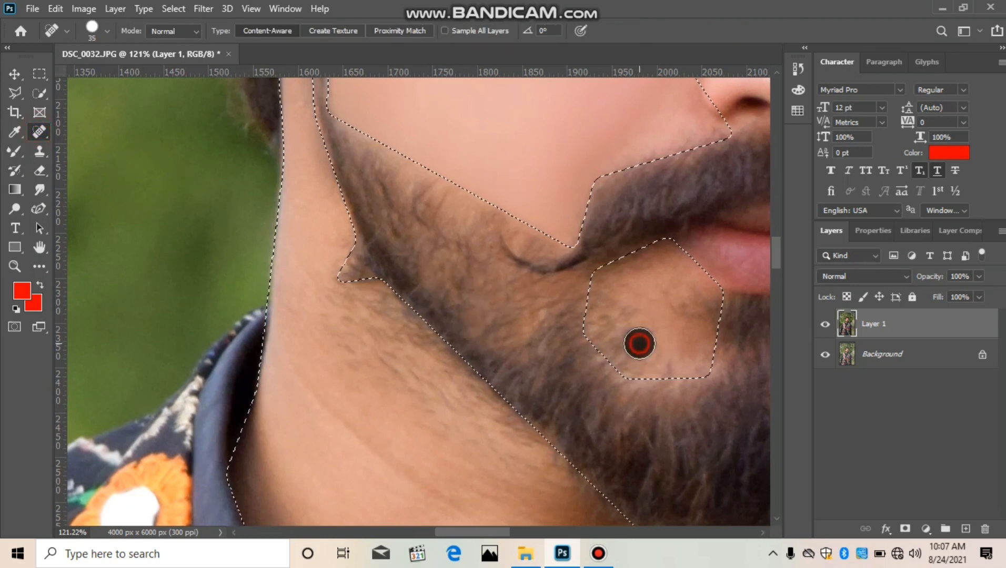
{"action": "left_click", "coordinate": [17, 152]}
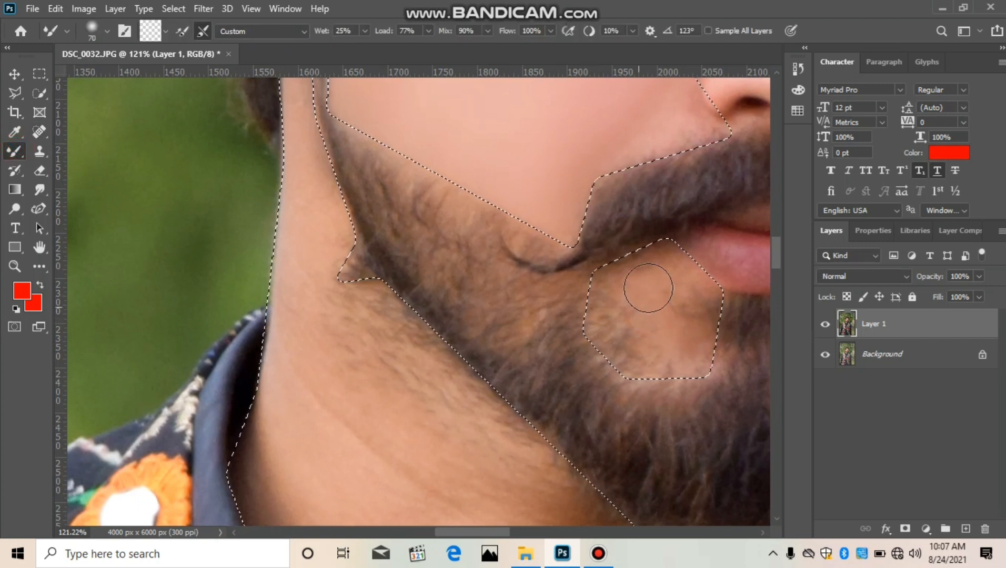
Lighten the patch below the right mouth corner with the Dodge tool on Midtones at 100% exposure, and smooth it with the Mixer Brush at size 70
{"action": "left_click", "coordinate": [16, 209]}
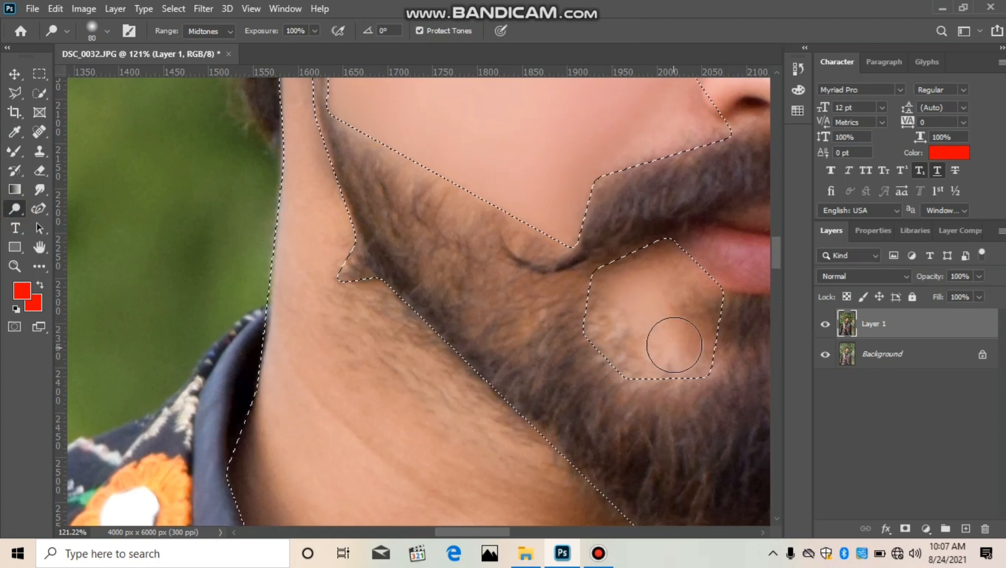
{"action": "left_click", "coordinate": [17, 152]}
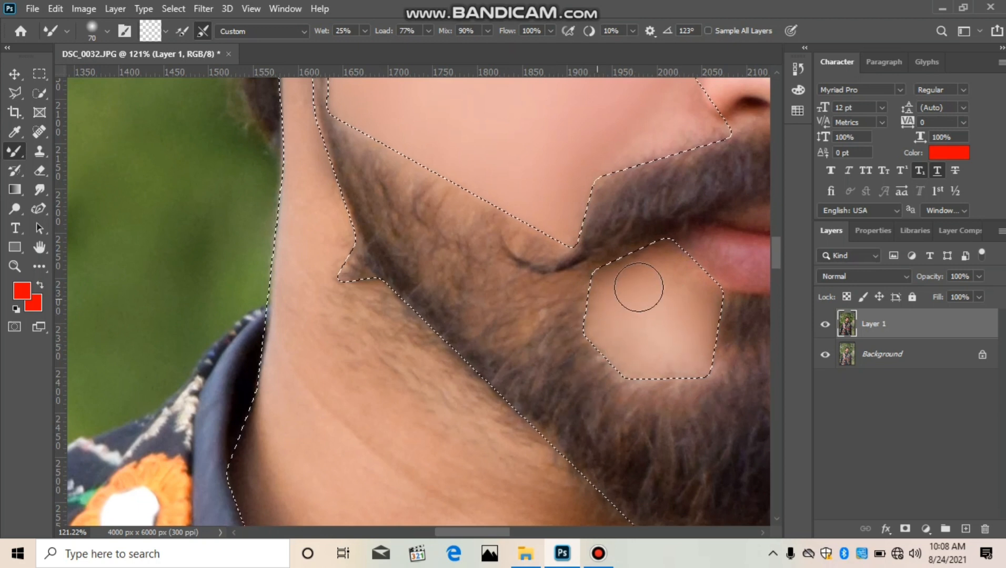
{"action": "left_click_drag", "start_coordinate": [641, 289], "coordinate": [654, 261]}
{"action": "left_click_drag", "start_coordinate": [644, 340], "coordinate": [706, 355]}
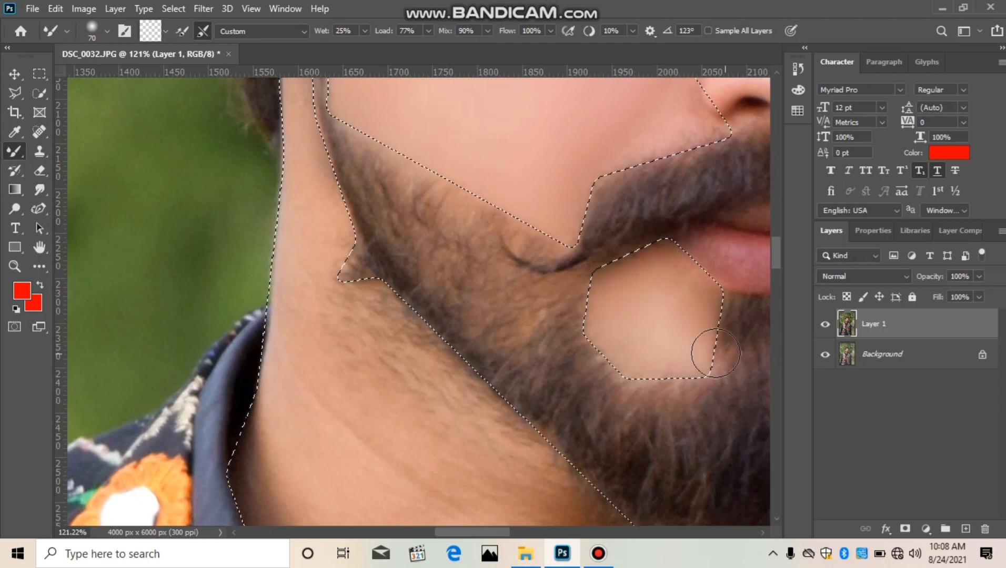
{"action": "left_click_drag", "start_coordinate": [661, 318], "coordinate": [629, 382]}
{"action": "left_click_drag", "start_coordinate": [625, 325], "coordinate": [624, 381]}
Lighten the patch below the man's left mouth corner with the Dodge tool at size 80 and smooth it with the Mixer Brush
{"action": "scroll", "coordinate": [464, 431], "scroll_direction": "down", "scroll_amount": 3}
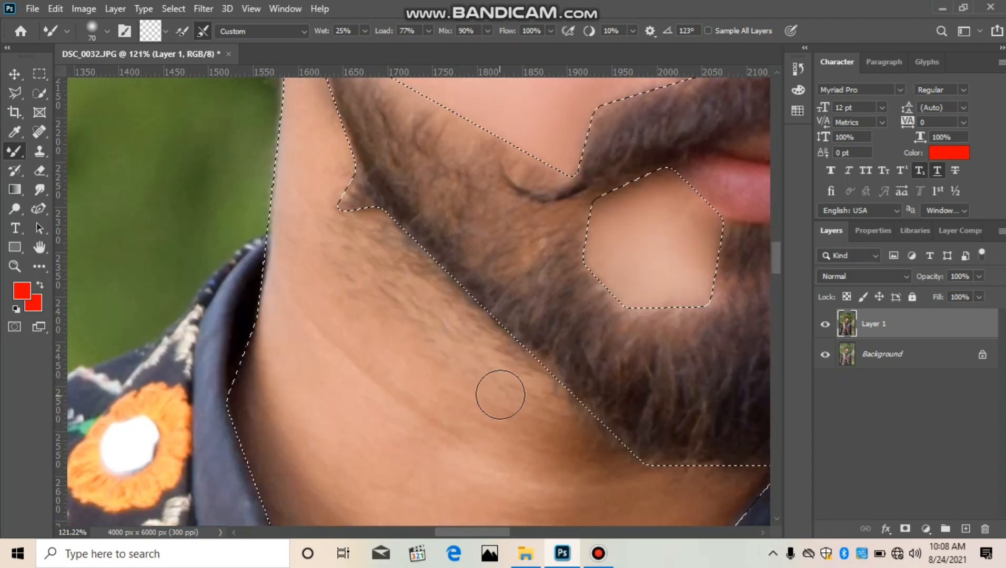
{"action": "mouse_move", "coordinate": [487, 413]}
{"action": "left_mouse_down"}
{"action": "mouse_move", "coordinate": [90, 480]}
{"action": "mouse_move", "coordinate": [104, 479]}
{"action": "left_mouse_up"}
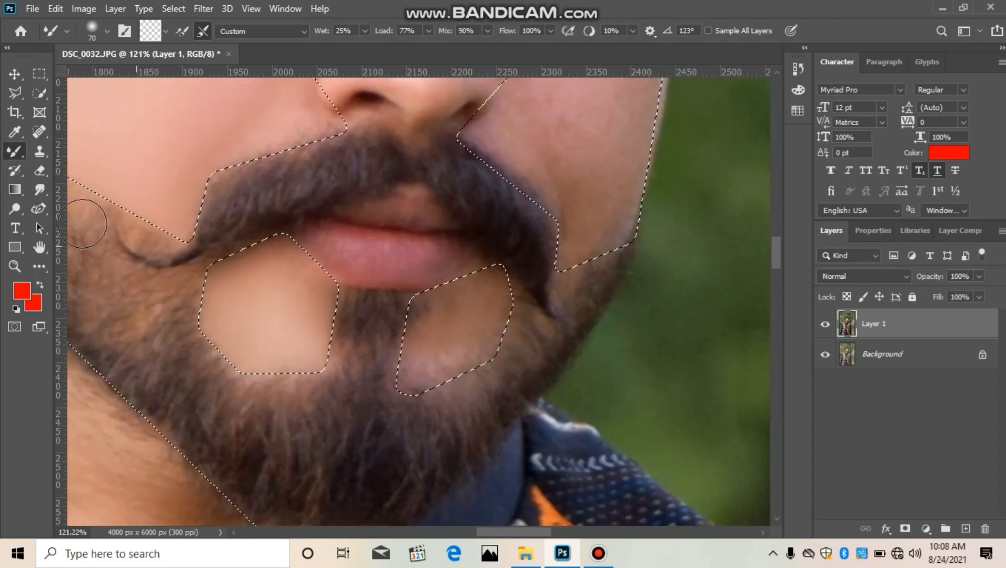
{"action": "left_click", "coordinate": [15, 208]}
{"action": "mouse_move", "coordinate": [452, 331]}
{"action": "left_mouse_down"}
{"action": "mouse_move", "coordinate": [485, 307]}
{"action": "mouse_move", "coordinate": [471, 301]}
{"action": "mouse_move", "coordinate": [440, 323]}
{"action": "mouse_move", "coordinate": [422, 362]}
{"action": "mouse_move", "coordinate": [478, 345]}
{"action": "left_mouse_up"}
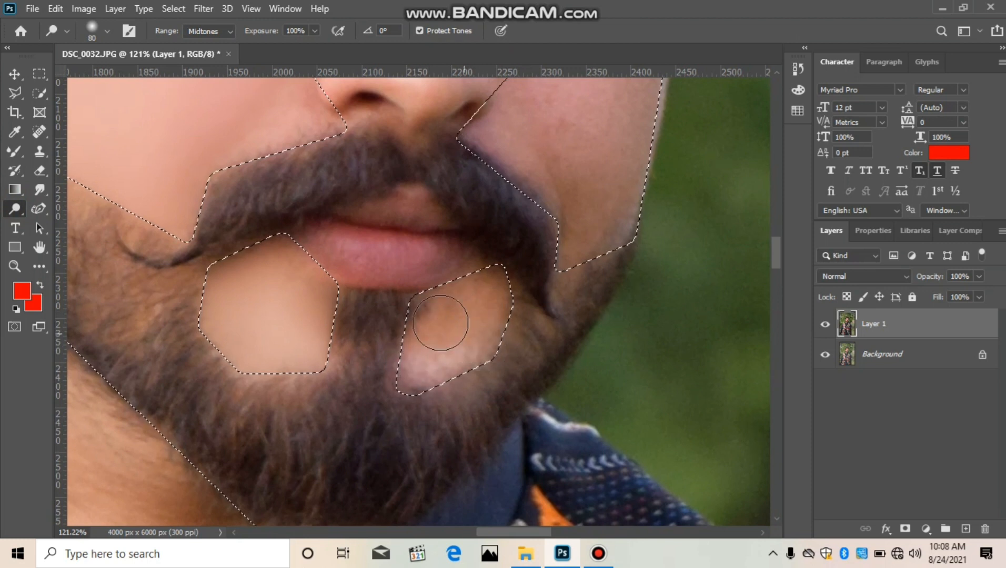
{"action": "left_click", "coordinate": [16, 153]}
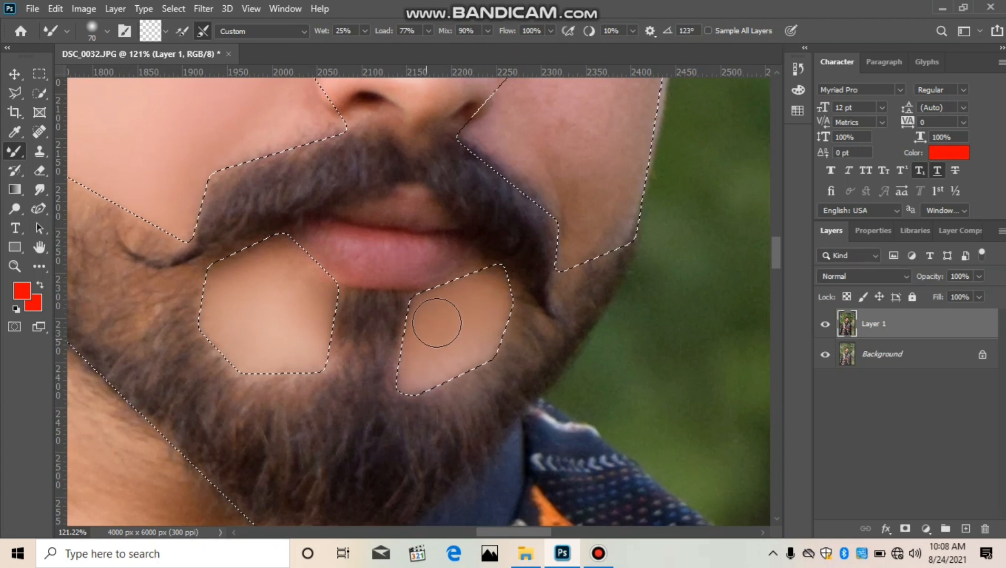
Smooth the man's left cheek and the right cheek's edge above the moustache with the Mixer Brush at size 70
{"action": "scroll", "coordinate": [627, 149], "scroll_direction": "up", "scroll_amount": 3}
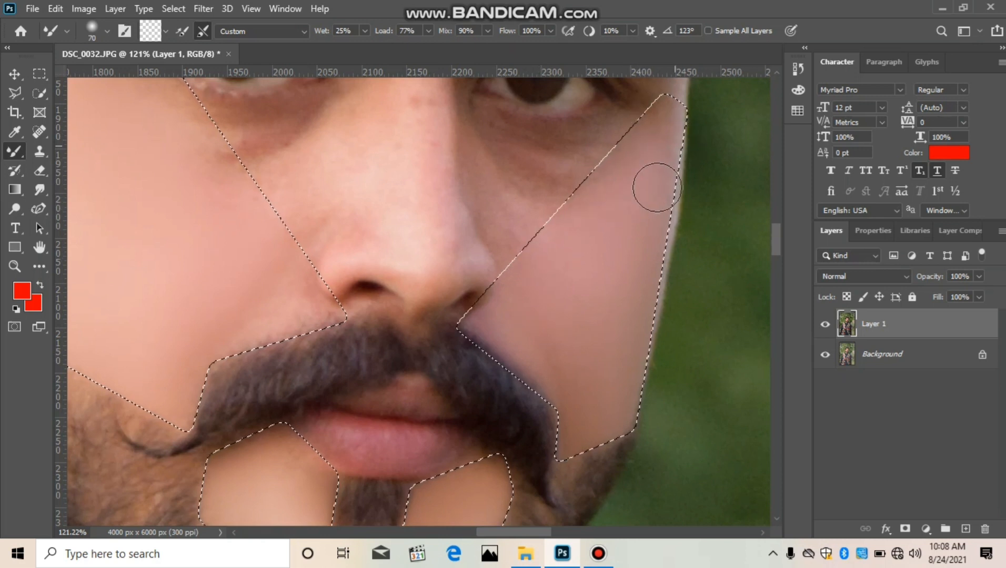
{"action": "left_click_drag", "start_coordinate": [615, 302], "coordinate": [622, 372]}
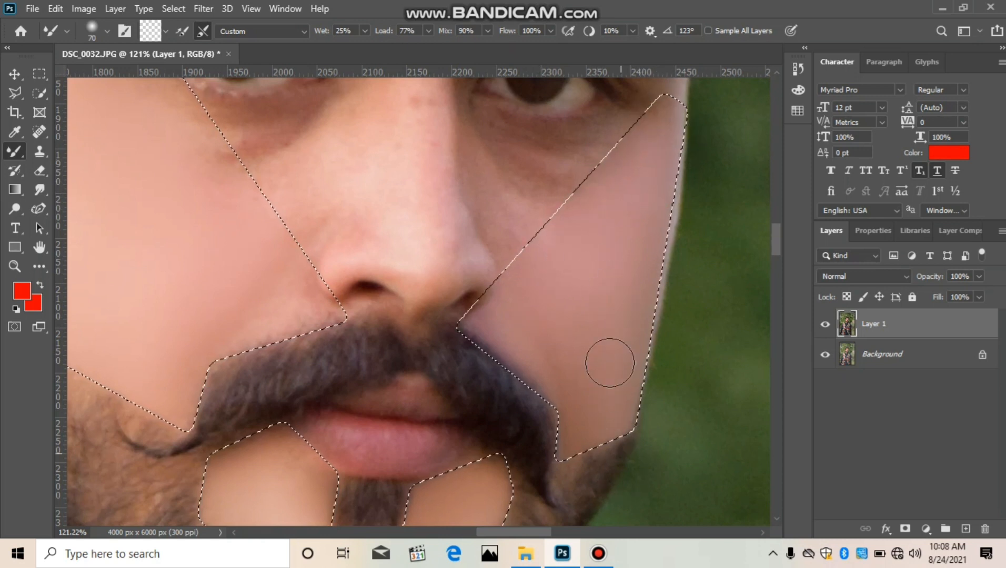
{"action": "scroll", "coordinate": [495, 310], "scroll_direction": "down", "scroll_amount": 3}
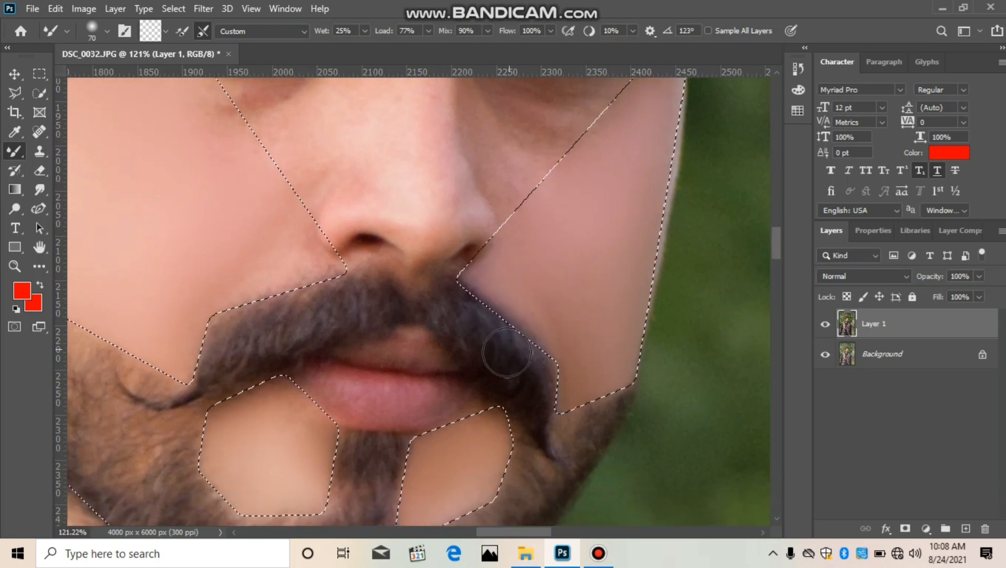
{"action": "left_click_drag", "start_coordinate": [299, 235], "coordinate": [281, 264]}
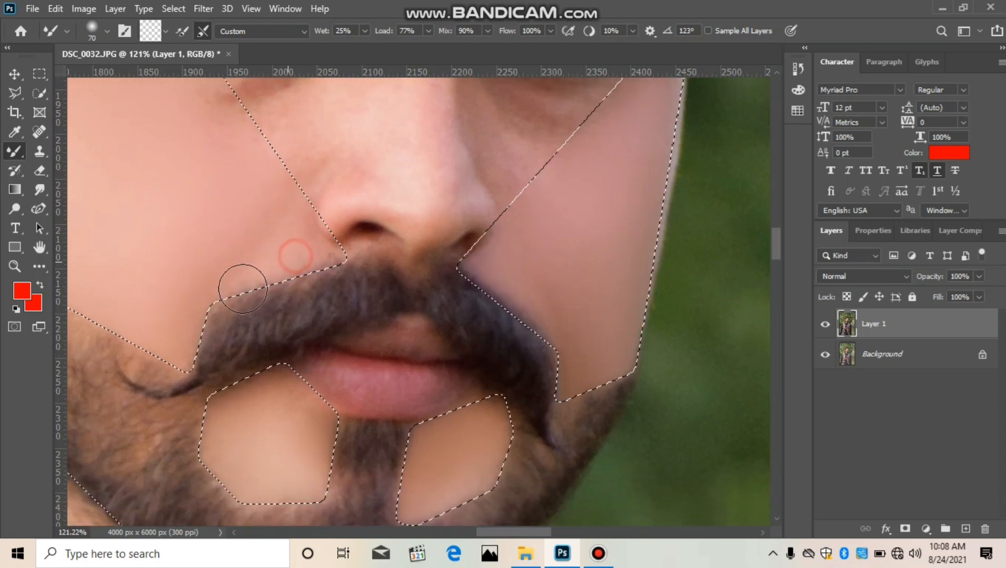
Smooth the throat skin above the V of the shirt opening, enlarging the Mixer Brush to 100
{"action": "scroll", "coordinate": [285, 442], "scroll_direction": "down", "scroll_amount": 2}
{"action": "mouse_move", "coordinate": [287, 404]}
{"action": "left_mouse_down"}
{"action": "mouse_move", "coordinate": [312, 363]}
{"action": "mouse_move", "coordinate": [240, 345]}
{"action": "mouse_move", "coordinate": [256, 448]}
{"action": "mouse_move", "coordinate": [577, 54]}
{"action": "left_mouse_up"}
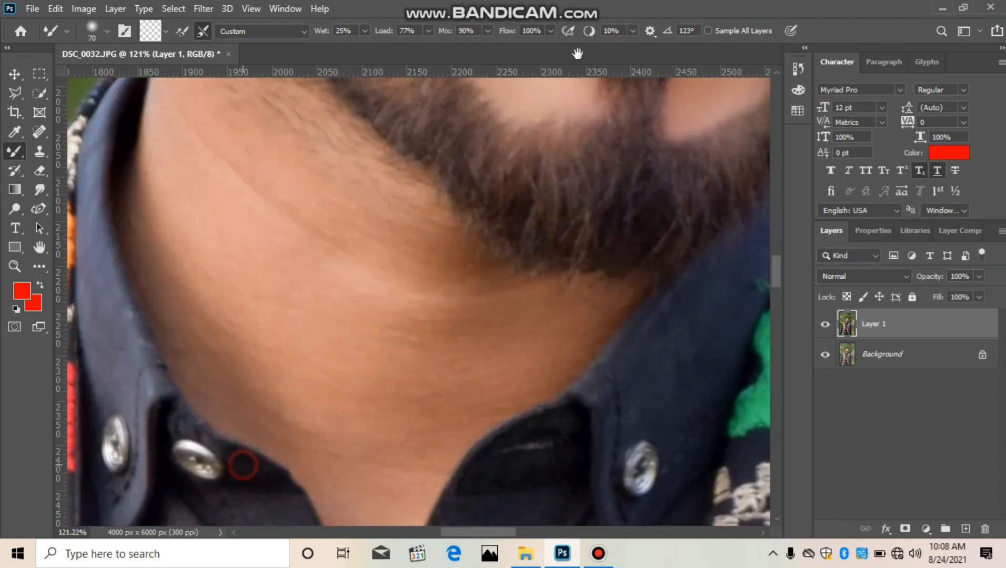
{"action": "left_click_drag", "start_coordinate": [547, 246], "coordinate": [554, 236]}
{"action": "key", "text": "bracketright"}
{"action": "key", "text": "bracketright"}
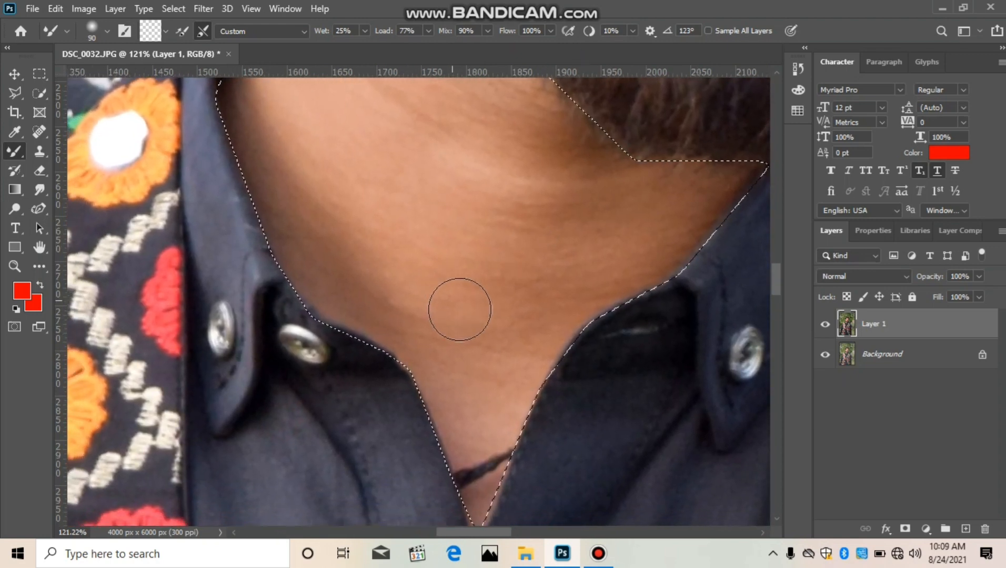
{"action": "left_click_drag", "start_coordinate": [469, 397], "coordinate": [477, 371]}
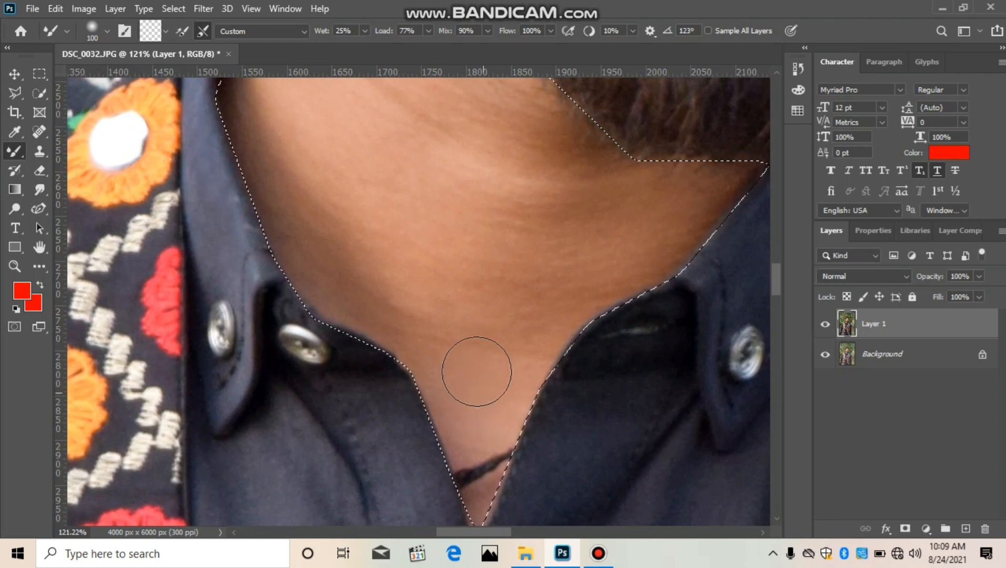
Smooth the skin at the base of the throat and along the collar on the man's left with the Mixer Brush
{"action": "mouse_move", "coordinate": [582, 271]}
{"action": "left_mouse_down"}
{"action": "mouse_move", "coordinate": [515, 271]}
{"action": "mouse_move", "coordinate": [456, 306]}
{"action": "left_mouse_up"}
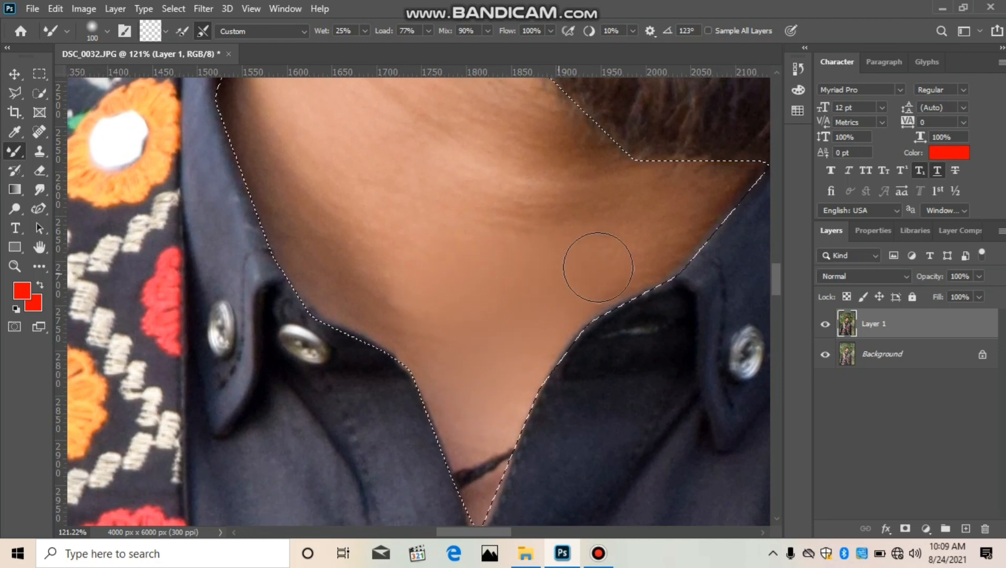
{"action": "left_click_drag", "start_coordinate": [677, 220], "coordinate": [736, 172]}
{"action": "left_click_drag", "start_coordinate": [653, 230], "coordinate": [726, 171]}
{"action": "mouse_move", "coordinate": [521, 252]}
{"action": "left_mouse_down"}
{"action": "mouse_move", "coordinate": [571, 218]}
{"action": "mouse_move", "coordinate": [591, 226]}
{"action": "left_mouse_up"}
Smooth the middle of the neck and the shaded skin beneath the beard's lower edge with the Mixer Brush at size 100
{"action": "scroll", "coordinate": [431, 264], "scroll_direction": "up", "scroll_amount": 3, "text": "alt"}
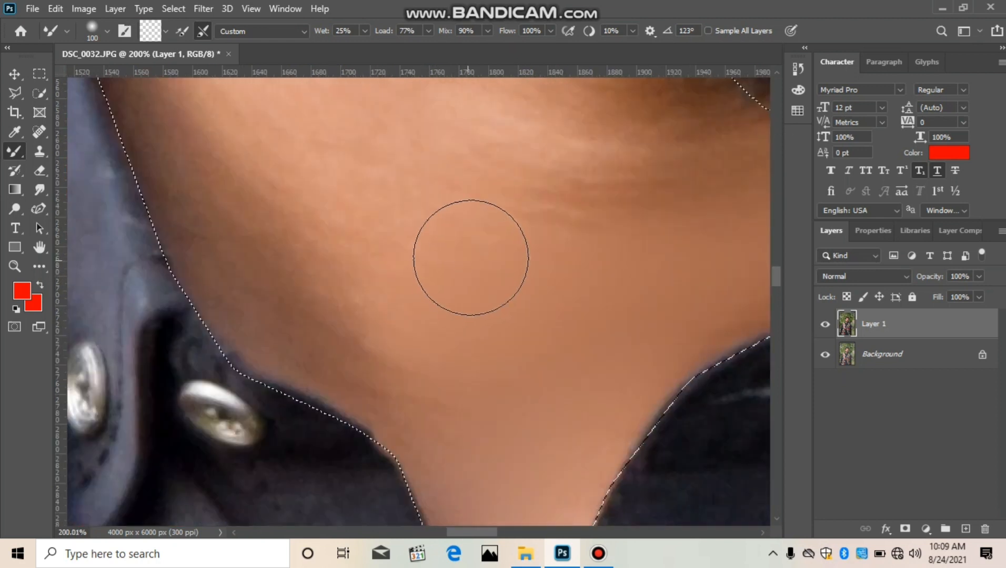
{"action": "scroll", "coordinate": [471, 259], "scroll_direction": "up", "scroll_amount": 2}
{"action": "left_click_drag", "start_coordinate": [510, 274], "coordinate": [647, 237]}
{"action": "left_click_drag", "start_coordinate": [484, 257], "coordinate": [424, 343]}
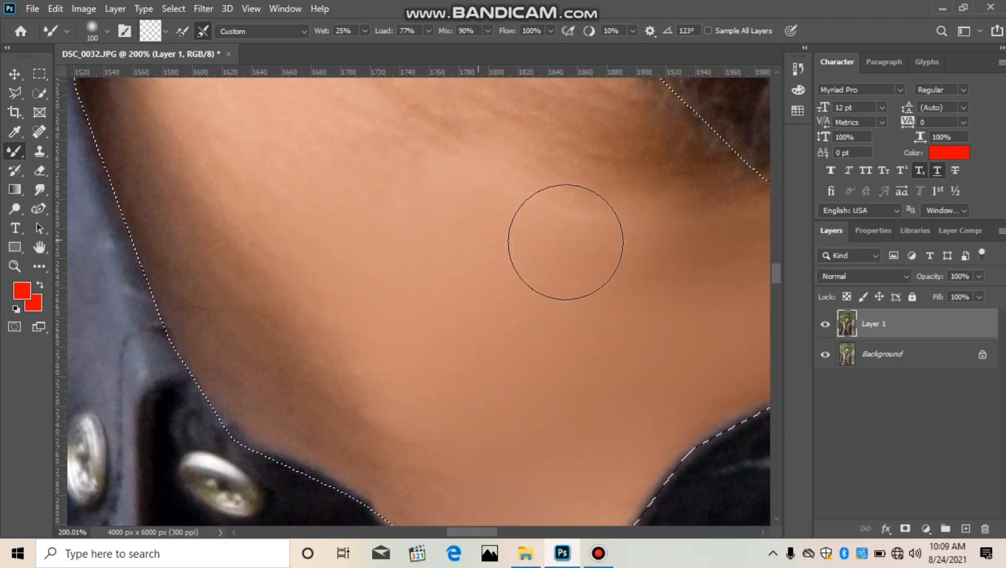
{"action": "scroll", "coordinate": [474, 234], "scroll_direction": "up", "scroll_amount": 5}
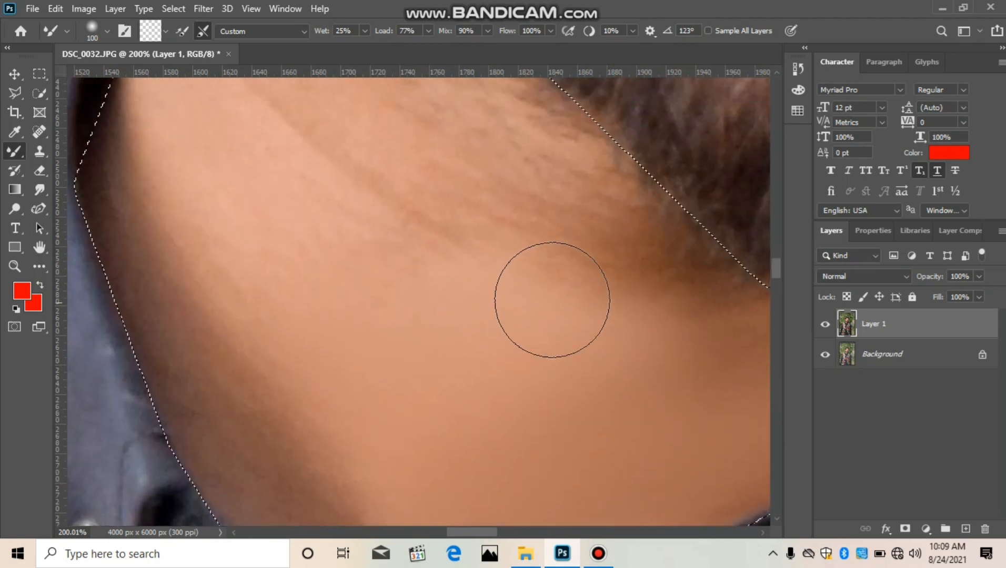
{"action": "mouse_move", "coordinate": [554, 284]}
{"action": "left_mouse_down"}
{"action": "mouse_move", "coordinate": [570, 311]}
{"action": "mouse_move", "coordinate": [728, 227]}
{"action": "left_mouse_up"}
{"action": "left_click_drag", "start_coordinate": [587, 321], "coordinate": [729, 279]}
{"action": "mouse_move", "coordinate": [486, 301]}
{"action": "left_mouse_down"}
{"action": "mouse_move", "coordinate": [477, 277]}
{"action": "mouse_move", "coordinate": [313, 294]}
{"action": "left_mouse_up"}
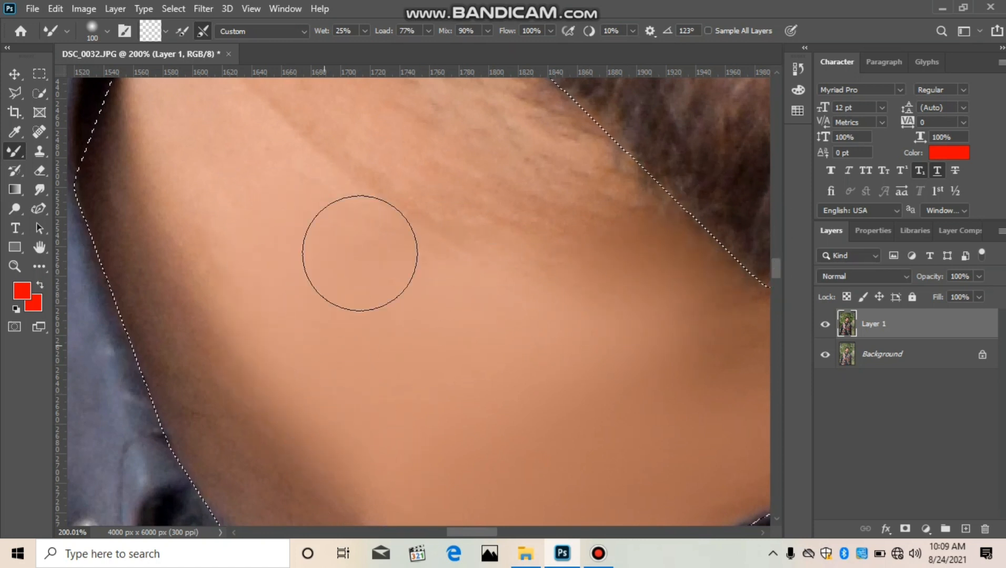
Smooth the side of the neck from the collar up toward the jaw corner on the man's right with the Mixer Brush
{"action": "scroll", "coordinate": [359, 247], "scroll_direction": "up", "scroll_amount": 3}
{"action": "scroll", "coordinate": [347, 259], "scroll_direction": "up", "scroll_amount": 2}
{"action": "mouse_move", "coordinate": [244, 289]}
{"action": "left_mouse_down"}
{"action": "mouse_move", "coordinate": [204, 222]}
{"action": "mouse_move", "coordinate": [225, 251]}
{"action": "mouse_move", "coordinate": [310, 271]}
{"action": "mouse_move", "coordinate": [298, 264]}
{"action": "left_mouse_up"}
{"action": "mouse_move", "coordinate": [395, 358]}
{"action": "left_mouse_down"}
{"action": "mouse_move", "coordinate": [443, 379]}
{"action": "mouse_move", "coordinate": [488, 376]}
{"action": "mouse_move", "coordinate": [566, 344]}
{"action": "mouse_move", "coordinate": [611, 275]}
{"action": "mouse_move", "coordinate": [496, 341]}
{"action": "left_mouse_up"}
{"action": "mouse_move", "coordinate": [381, 370]}
{"action": "left_mouse_down"}
{"action": "mouse_move", "coordinate": [391, 288]}
{"action": "mouse_move", "coordinate": [413, 265]}
{"action": "mouse_move", "coordinate": [428, 265]}
{"action": "mouse_move", "coordinate": [366, 218]}
{"action": "mouse_move", "coordinate": [261, 187]}
{"action": "left_mouse_up"}
{"action": "scroll", "coordinate": [272, 222], "scroll_direction": "up", "scroll_amount": 6}
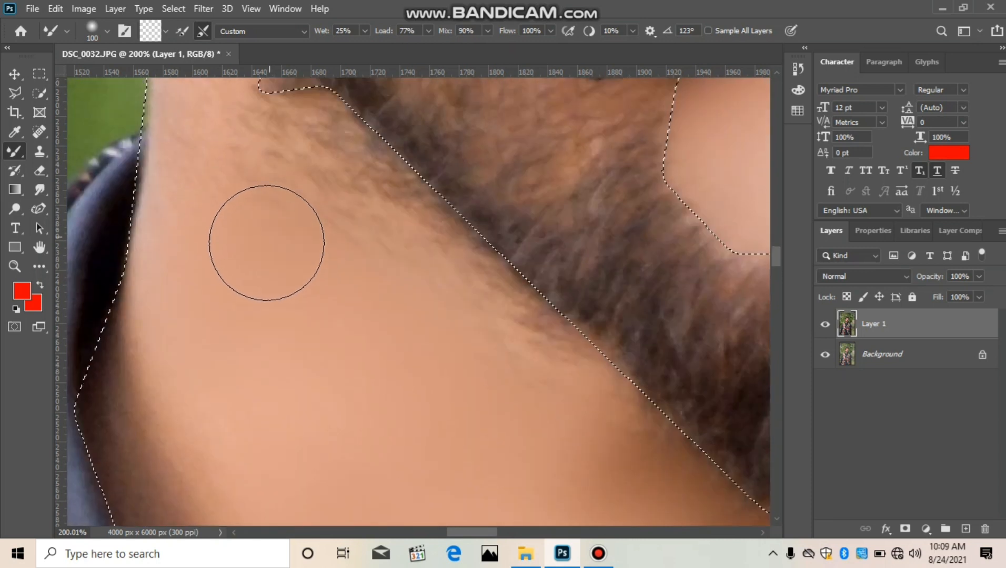
{"action": "left_click", "coordinate": [247, 291]}
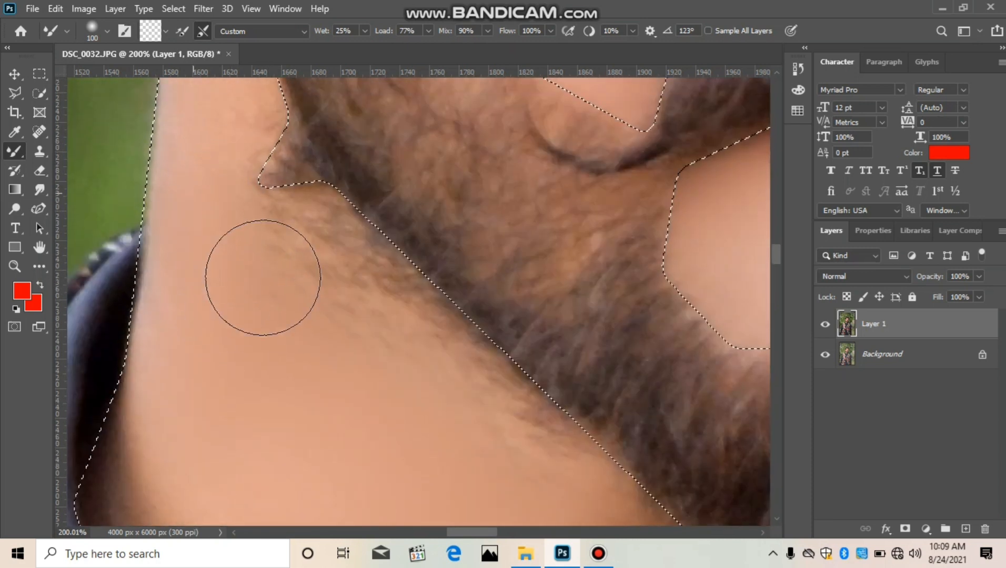
{"action": "left_click", "coordinate": [275, 301]}
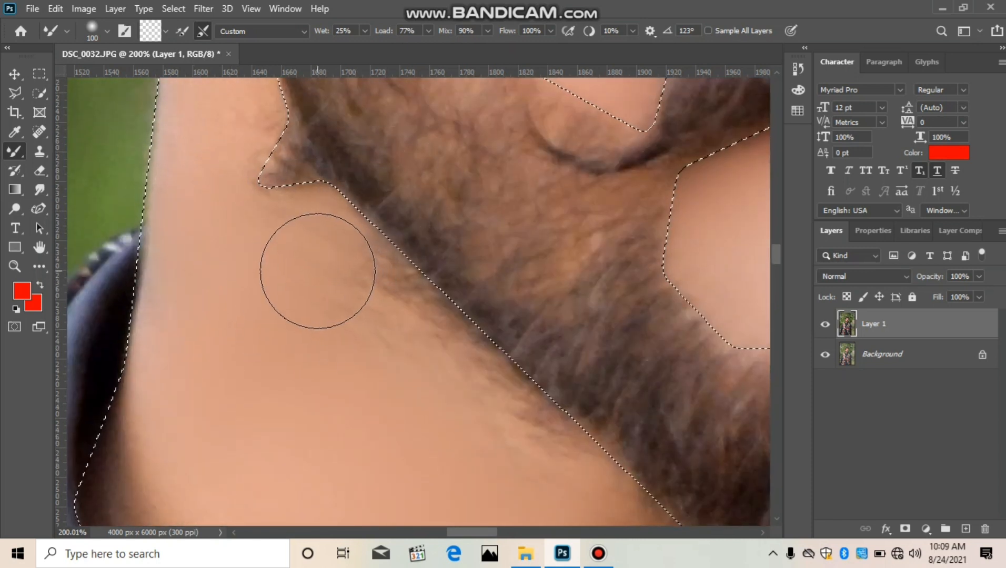
Reduce the Mixer Brush to size 70 and smooth the narrow neck strip beside the jaw corner
{"action": "key", "text": "bracketright"}
{"action": "key", "text": "bracketleft"}
{"action": "key", "text": "bracketleft"}
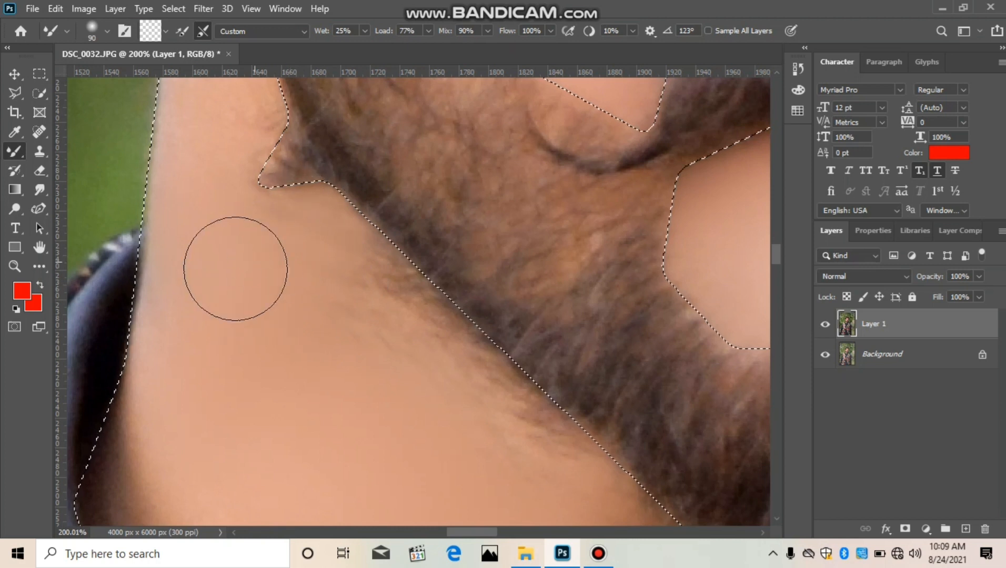
{"action": "scroll", "coordinate": [220, 263], "scroll_direction": "up", "scroll_amount": 2}
{"action": "scroll", "coordinate": [220, 263], "scroll_direction": "up", "scroll_amount": 3}
{"action": "key", "text": "bracketleft"}
{"action": "key", "text": "bracketleft"}
{"action": "left_click", "coordinate": [218, 294]}
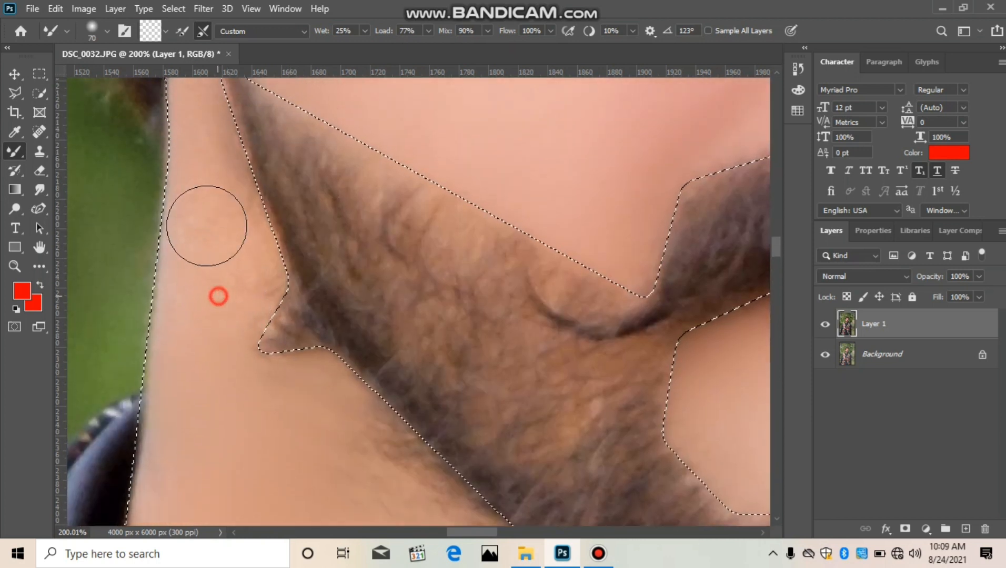
{"action": "left_click", "coordinate": [240, 271]}
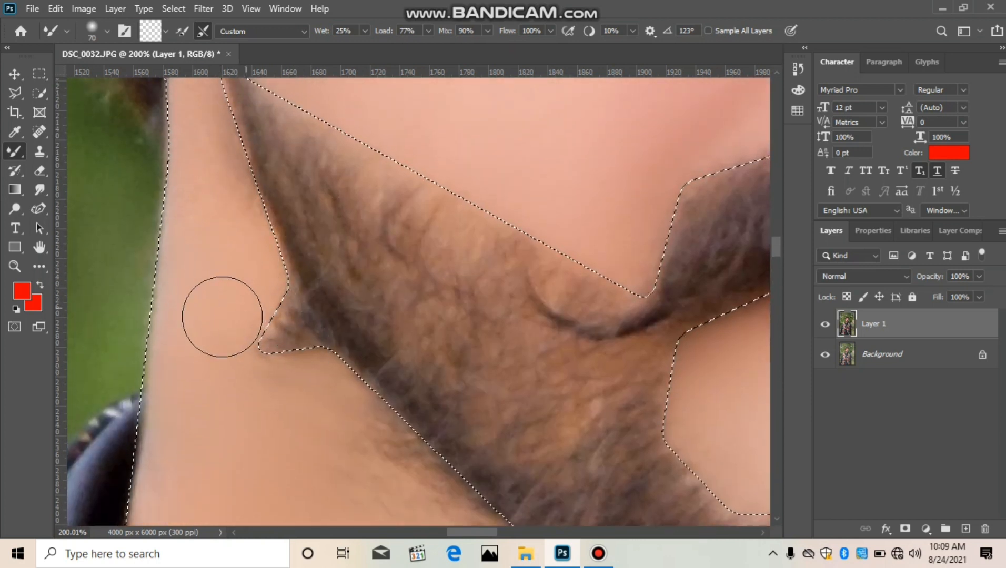
{"action": "left_click", "coordinate": [233, 398]}
Reduce the Mixer Brush to size 45 and smooth the neck below the ear, the earlobe and the cheek's edge along the beard
{"action": "scroll", "coordinate": [204, 274], "scroll_direction": "up", "scroll_amount": 2}
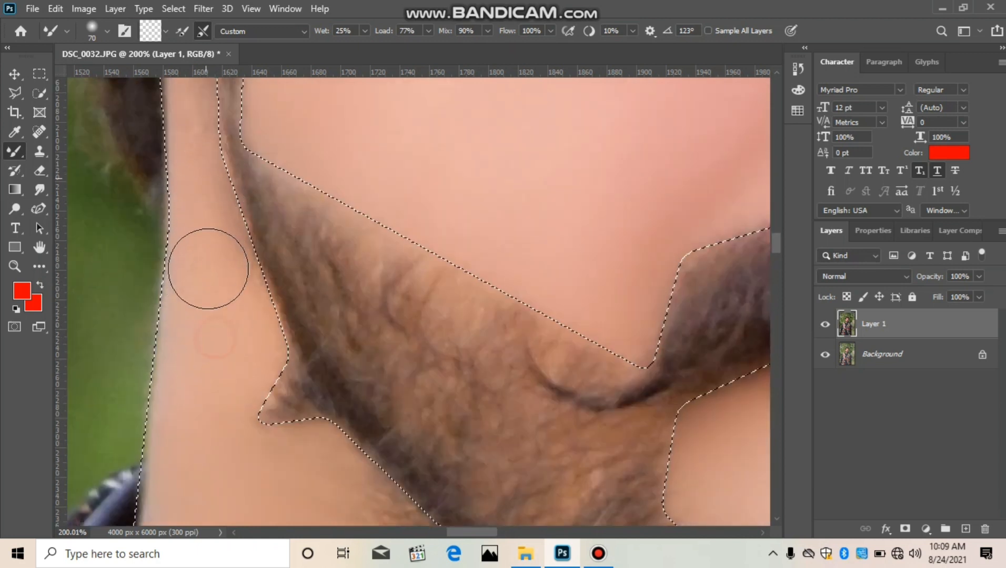
{"action": "scroll", "coordinate": [221, 282], "scroll_direction": "up", "scroll_amount": 2}
{"action": "scroll", "coordinate": [214, 283], "scroll_direction": "up", "scroll_amount": 2}
{"action": "key", "text": "bracketleft"}
{"action": "key", "text": "bracketleft"}
{"action": "key", "text": "bracketleft"}
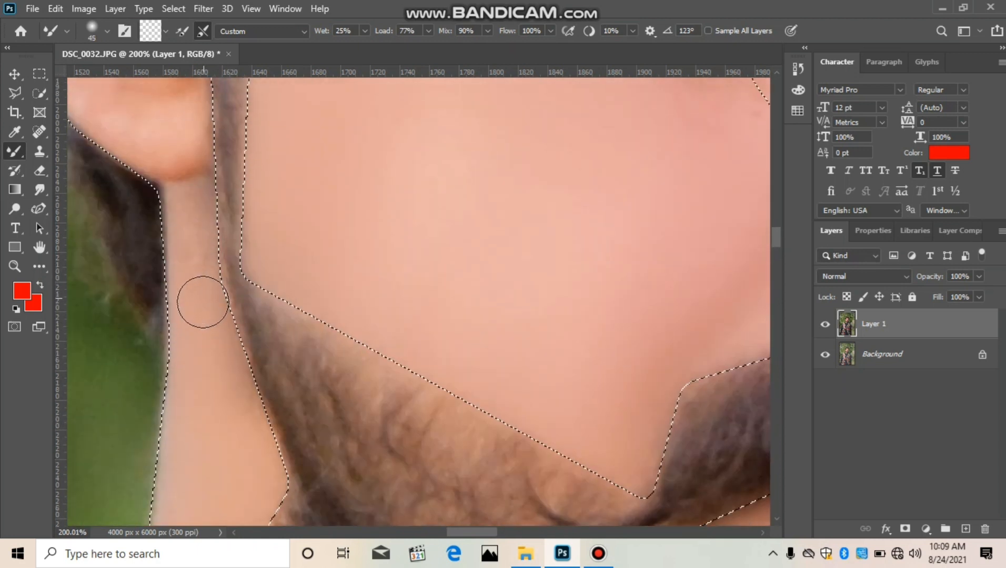
{"action": "left_click_drag", "start_coordinate": [208, 304], "coordinate": [202, 268]}
{"action": "scroll", "coordinate": [195, 253], "scroll_direction": "up", "scroll_amount": 2}
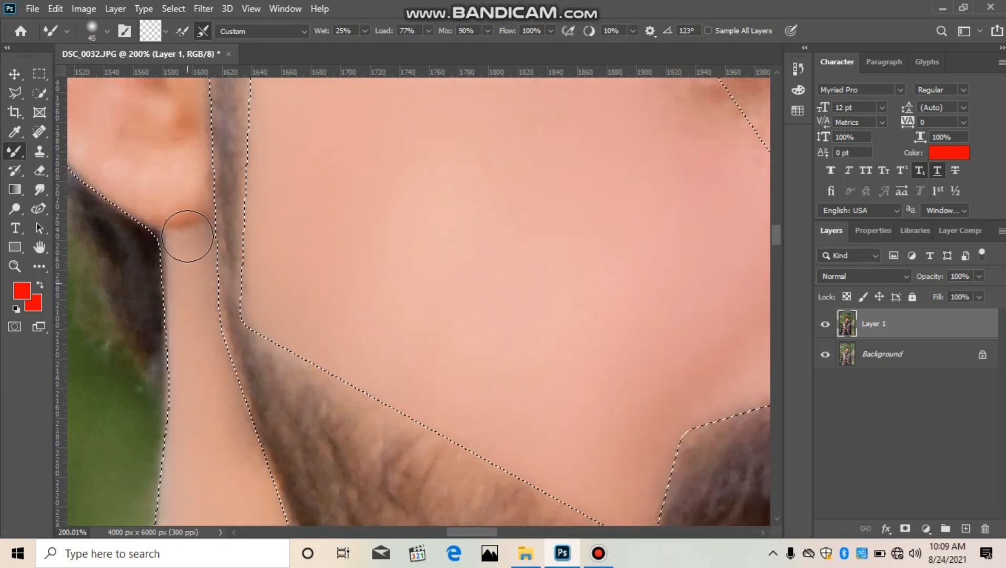
{"action": "mouse_move", "coordinate": [169, 191]}
{"action": "left_mouse_down"}
{"action": "mouse_move", "coordinate": [176, 217]}
{"action": "mouse_move", "coordinate": [210, 225]}
{"action": "left_mouse_up"}
{"action": "left_click_drag", "start_coordinate": [303, 167], "coordinate": [269, 209]}
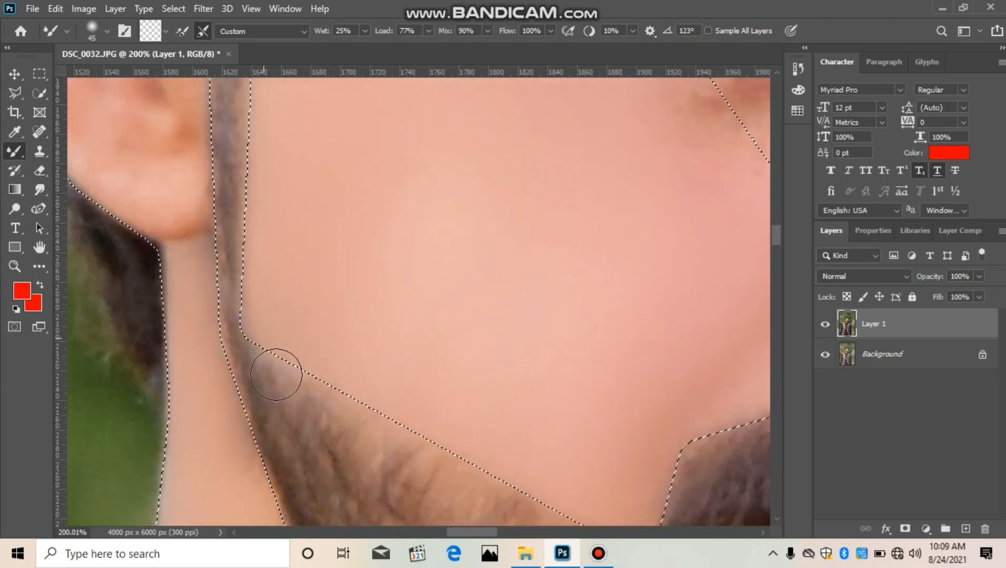
{"action": "left_click_drag", "start_coordinate": [291, 318], "coordinate": [375, 406]}
Set the Mixer Brush's Wet to 46% and smooth the neck skin just below the jaw corner
{"action": "scroll", "coordinate": [425, 449], "scroll_direction": "down", "scroll_amount": 3}
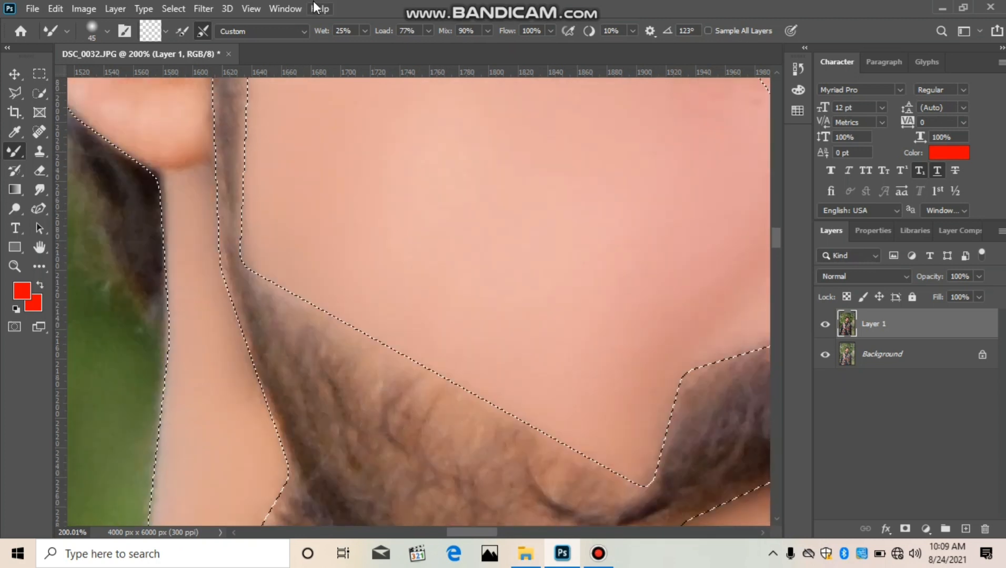
{"action": "left_click", "coordinate": [365, 31]}
{"action": "left_click_drag", "start_coordinate": [365, 48], "coordinate": [379, 46]}
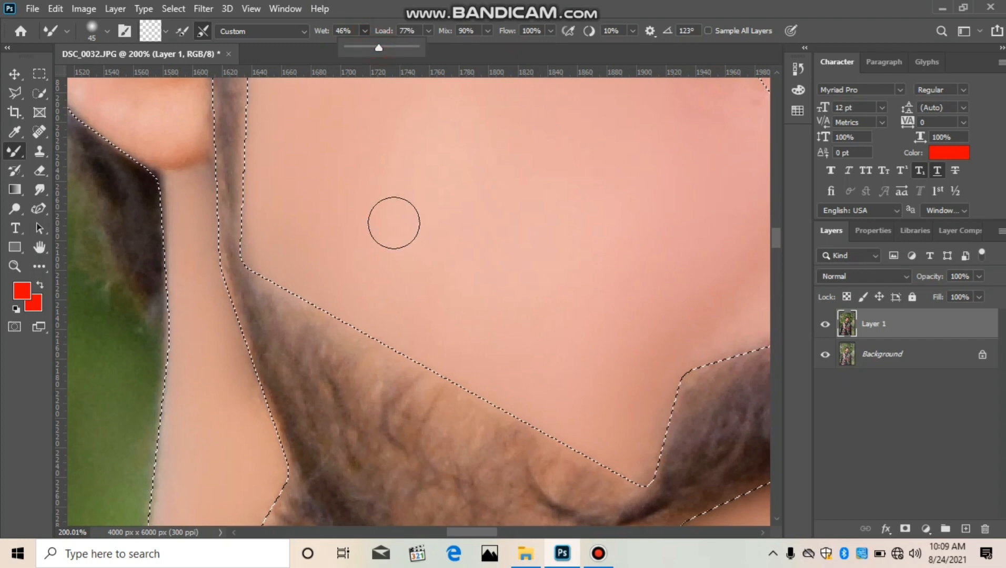
{"action": "scroll", "coordinate": [393, 221], "scroll_direction": "down", "scroll_amount": 6}
{"action": "left_click", "coordinate": [262, 400]}
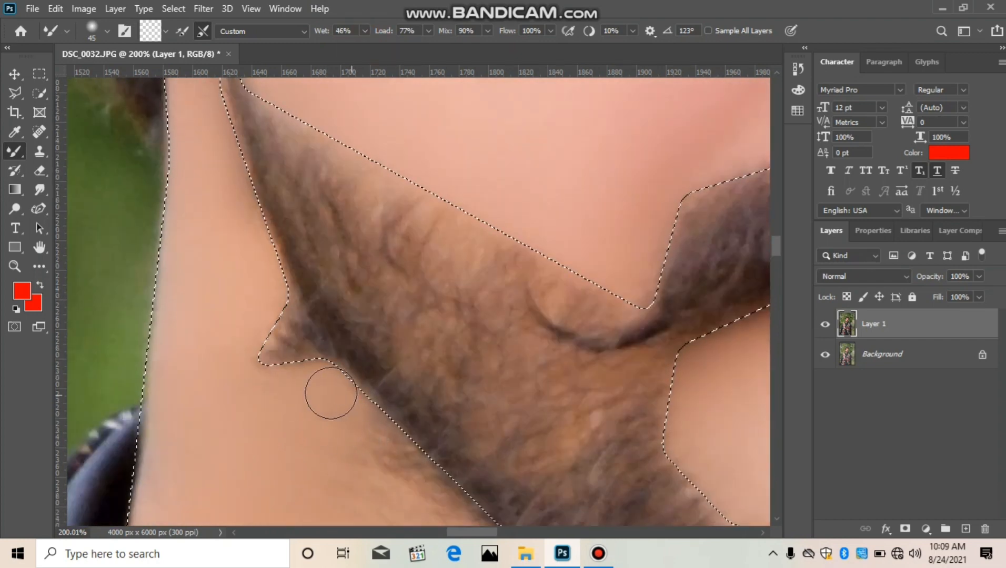
{"action": "scroll", "coordinate": [375, 442], "scroll_direction": "down", "scroll_amount": 3}
{"action": "scroll", "coordinate": [375, 443], "scroll_direction": "down", "scroll_amount": 2}
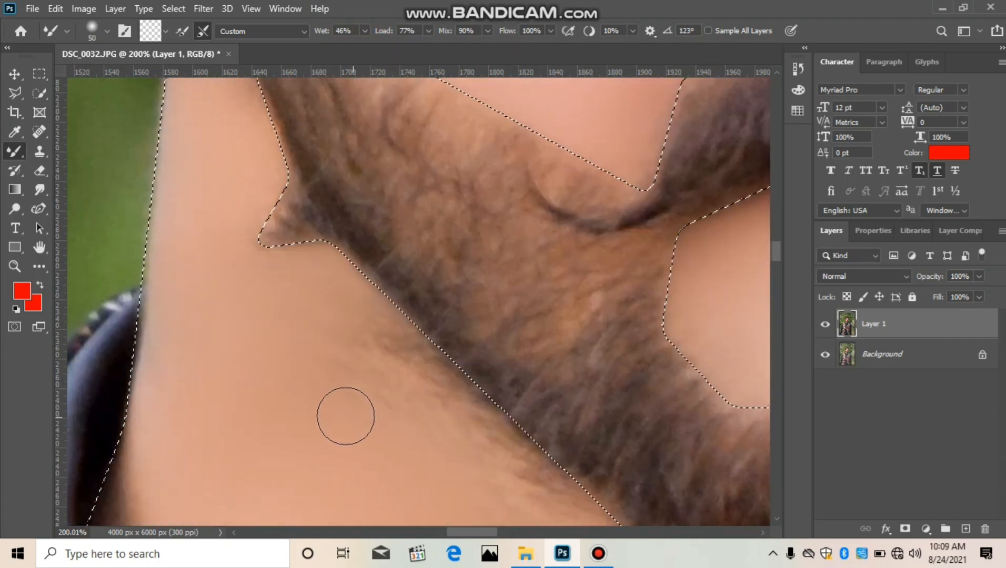
Enlarge the Mixer Brush to 80 and blend the stray hairs on the upper neck below the jaw corner
{"action": "left_click", "coordinate": [337, 411]}
{"action": "key", "text": "bracketright"}
{"action": "key", "text": "bracketright"}
{"action": "key", "text": "bracketright"}
{"action": "key", "text": "bracketright"}
{"action": "left_click", "coordinate": [330, 393]}
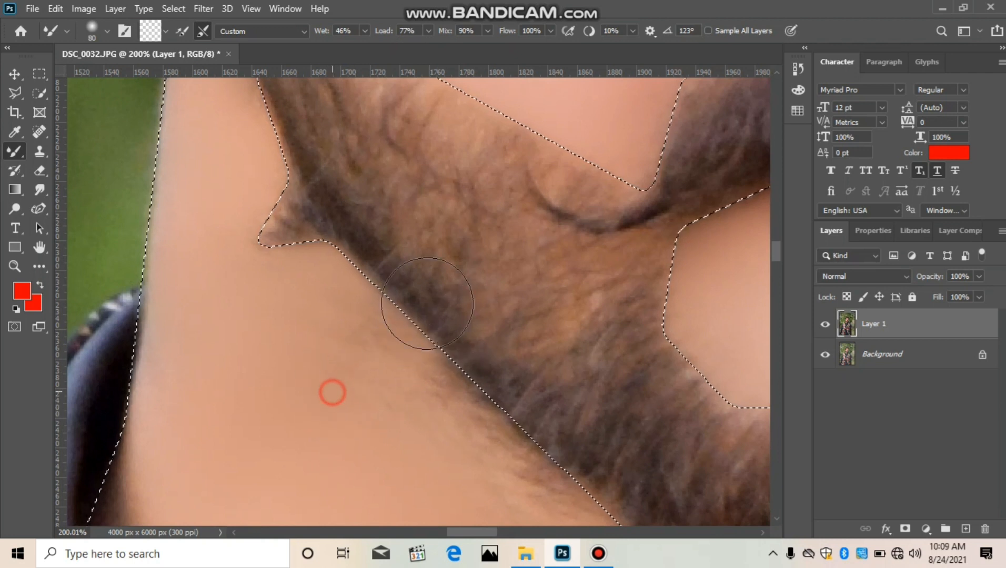
{"action": "left_click", "coordinate": [329, 377]}
{"action": "left_click", "coordinate": [238, 321]}
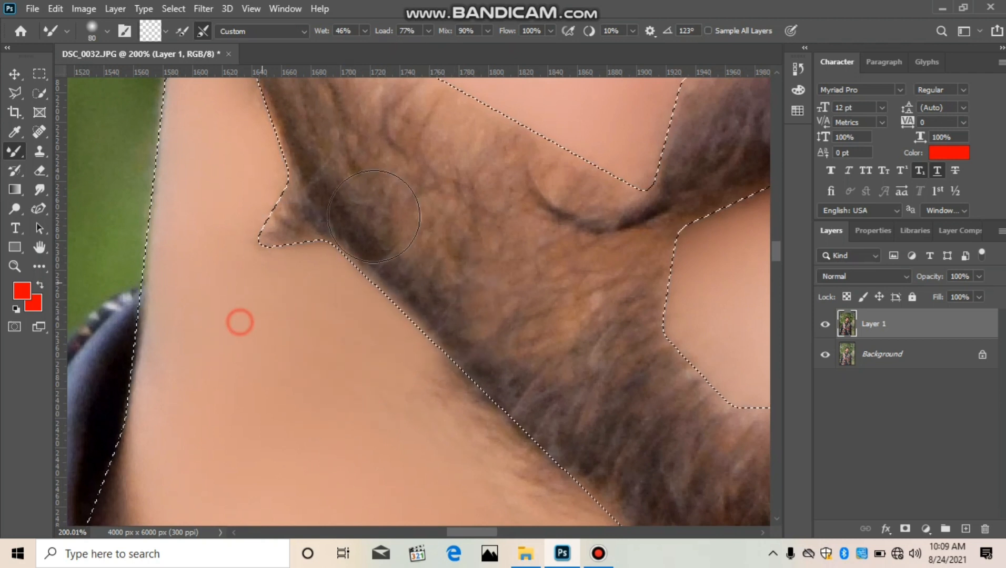
Blend away the stray hairs on the neck along the beard's diagonal lower edge with the Mixer Brush
{"action": "scroll", "coordinate": [364, 359], "scroll_direction": "down", "scroll_amount": 2}
{"action": "left_click", "coordinate": [350, 365]}
{"action": "left_click_drag", "start_coordinate": [369, 379], "coordinate": [497, 313]}
{"action": "left_click_drag", "start_coordinate": [369, 373], "coordinate": [526, 353]}
{"action": "left_click_drag", "start_coordinate": [429, 439], "coordinate": [636, 392]}
{"action": "left_click_drag", "start_coordinate": [476, 444], "coordinate": [573, 436]}
{"action": "left_click_drag", "start_coordinate": [399, 433], "coordinate": [538, 403]}
{"action": "left_click_drag", "start_coordinate": [320, 311], "coordinate": [516, 313]}
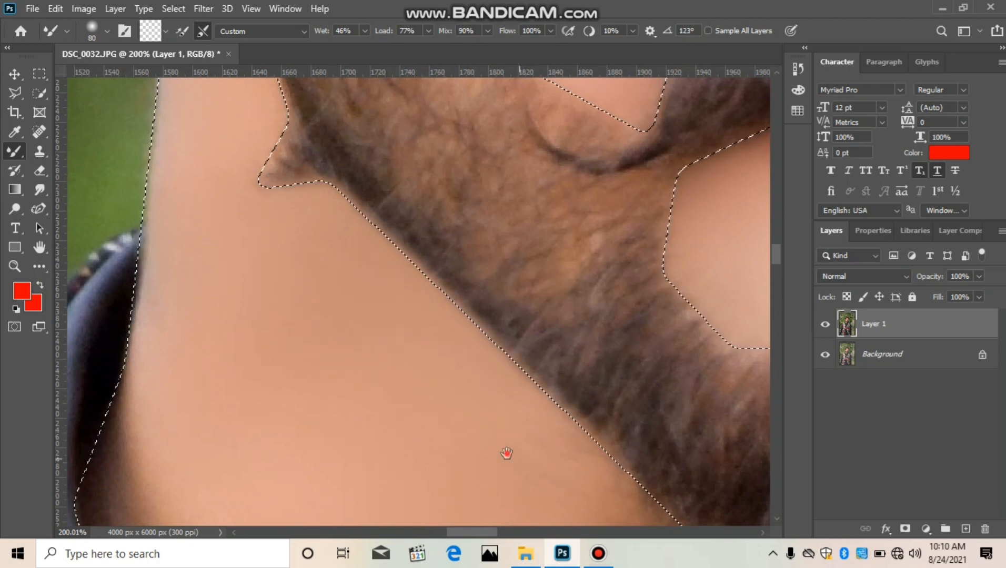
Smooth the neck skin and shadow under the chin, up to the beard's lower edge, with the Mixer Brush
{"action": "left_click_drag", "start_coordinate": [508, 453], "coordinate": [323, 221]}
{"action": "left_click_drag", "start_coordinate": [322, 267], "coordinate": [523, 230]}
{"action": "left_click_drag", "start_coordinate": [245, 233], "coordinate": [474, 237]}
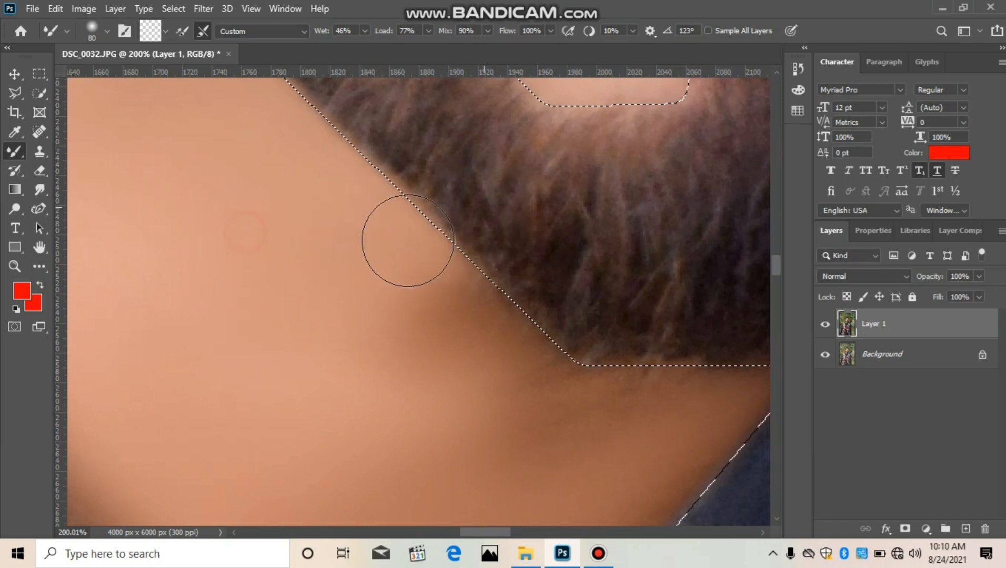
{"action": "left_click_drag", "start_coordinate": [375, 282], "coordinate": [553, 265]}
{"action": "left_click_drag", "start_coordinate": [417, 339], "coordinate": [597, 278]}
{"action": "mouse_move", "coordinate": [369, 348]}
{"action": "left_mouse_down"}
{"action": "mouse_move", "coordinate": [475, 293]}
{"action": "mouse_move", "coordinate": [553, 298]}
{"action": "left_mouse_up"}
{"action": "left_click_drag", "start_coordinate": [458, 392], "coordinate": [604, 323]}
{"action": "left_click_drag", "start_coordinate": [331, 361], "coordinate": [589, 289]}
Smooth the pointed neck area between the beard's bottom edge and the collar on the man's left with the Mixer Brush
{"action": "scroll", "coordinate": [548, 359], "scroll_direction": "down", "scroll_amount": 1}
{"action": "left_click_drag", "start_coordinate": [472, 391], "coordinate": [691, 266]}
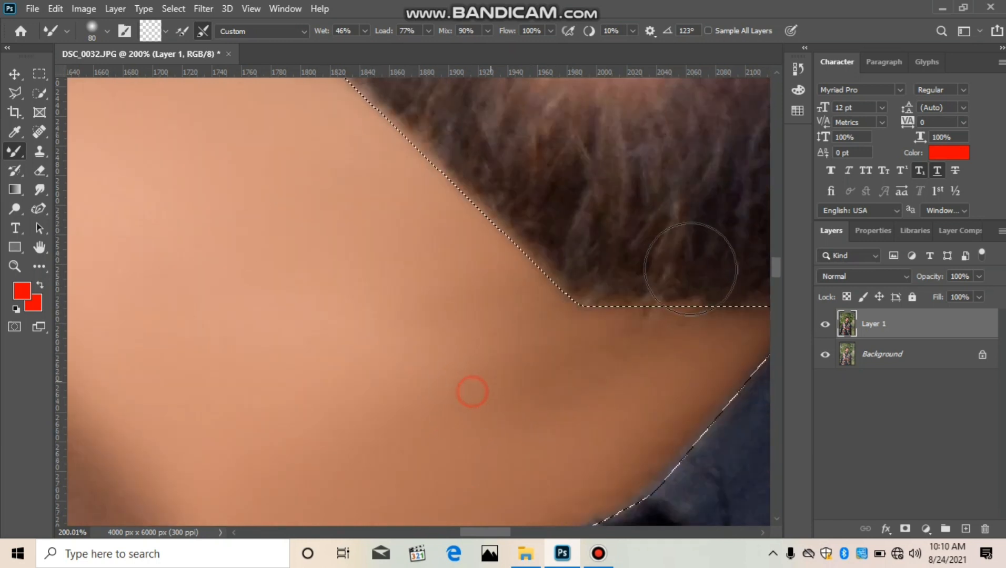
{"action": "mouse_move", "coordinate": [508, 372]}
{"action": "left_mouse_down"}
{"action": "mouse_move", "coordinate": [623, 336]}
{"action": "mouse_move", "coordinate": [725, 281]}
{"action": "left_mouse_up"}
{"action": "mouse_move", "coordinate": [600, 378]}
{"action": "left_mouse_down"}
{"action": "mouse_move", "coordinate": [735, 317]}
{"action": "mouse_move", "coordinate": [437, 359]}
{"action": "mouse_move", "coordinate": [639, 301]}
{"action": "left_mouse_up"}
{"action": "mouse_move", "coordinate": [341, 343]}
{"action": "left_mouse_down"}
{"action": "mouse_move", "coordinate": [575, 281]}
{"action": "mouse_move", "coordinate": [452, 393]}
{"action": "left_mouse_up"}
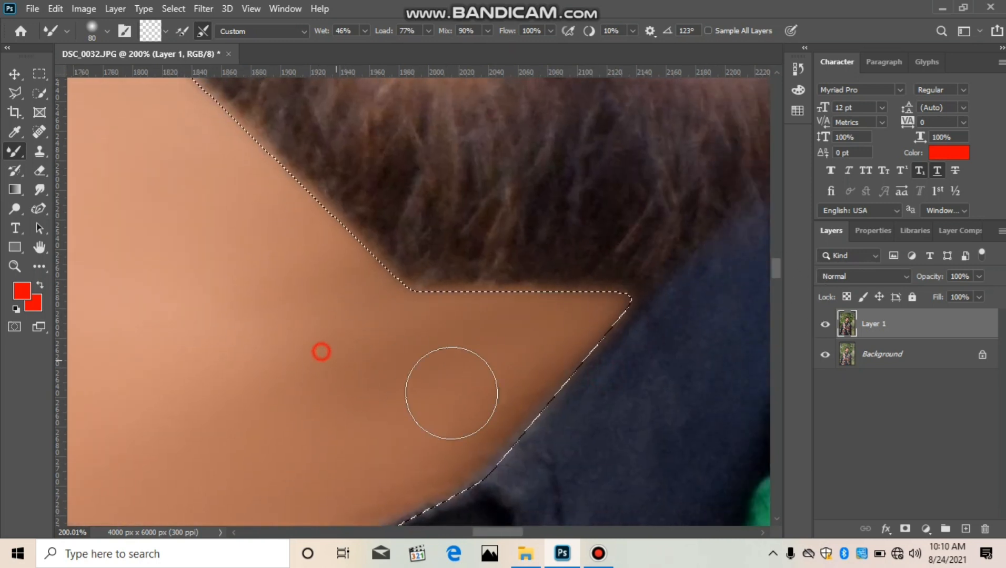
{"action": "mouse_move", "coordinate": [515, 421]}
{"action": "left_mouse_down"}
{"action": "mouse_move", "coordinate": [494, 366]}
{"action": "mouse_move", "coordinate": [407, 498]}
{"action": "mouse_move", "coordinate": [319, 312]}
{"action": "left_mouse_up"}
{"action": "left_click_drag", "start_coordinate": [251, 247], "coordinate": [416, 292]}
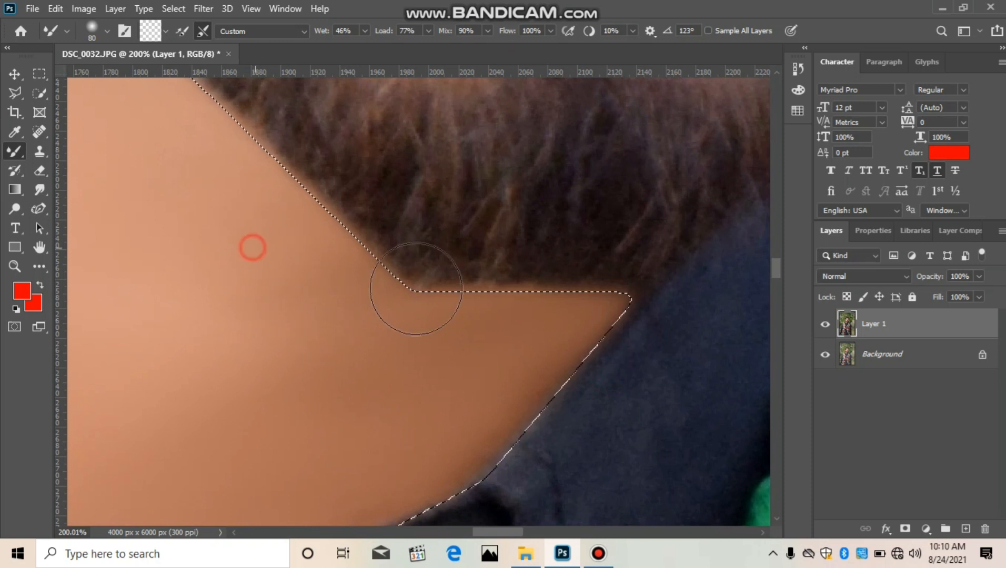
{"action": "left_click_drag", "start_coordinate": [367, 355], "coordinate": [572, 292]}
Smooth the shaded neck skin along the collar above the shirt buttons on the man's right with the Mixer Brush
{"action": "left_click_drag", "start_coordinate": [373, 395], "coordinate": [483, 241]}
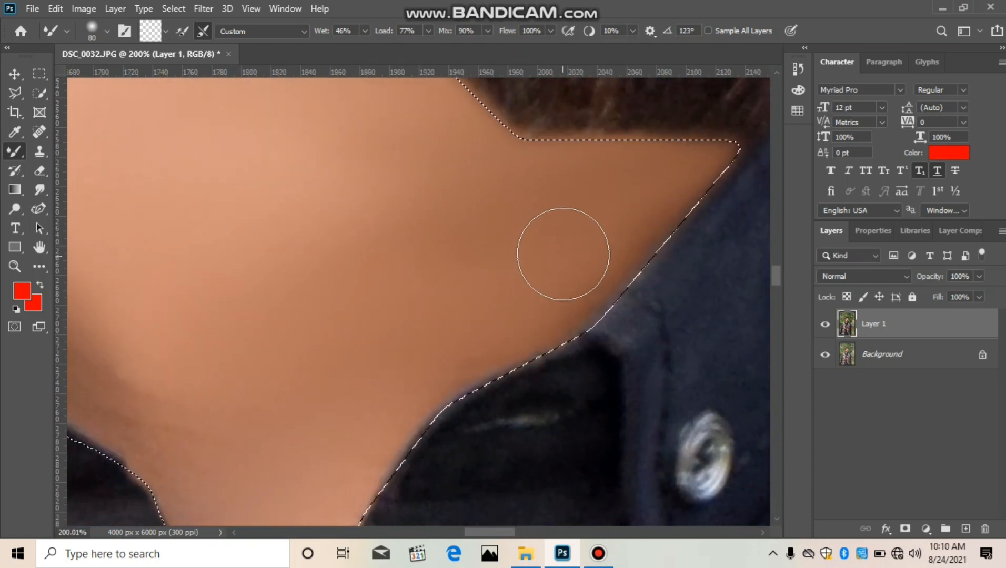
{"action": "left_click_drag", "start_coordinate": [189, 348], "coordinate": [181, 421]}
{"action": "left_click_drag", "start_coordinate": [179, 359], "coordinate": [407, 305]}
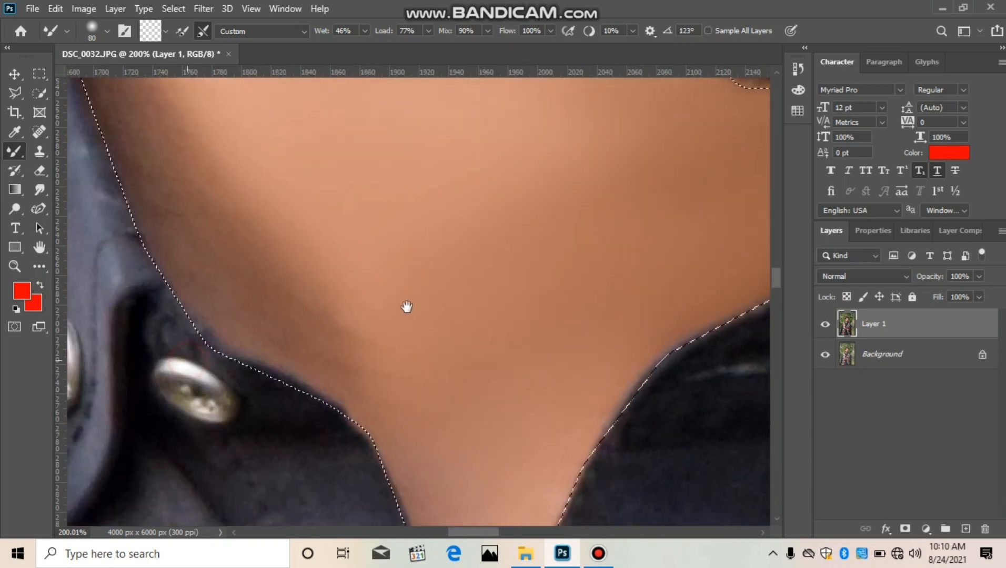
{"action": "left_click_drag", "start_coordinate": [312, 247], "coordinate": [341, 328]}
{"action": "left_click_drag", "start_coordinate": [224, 216], "coordinate": [342, 251]}
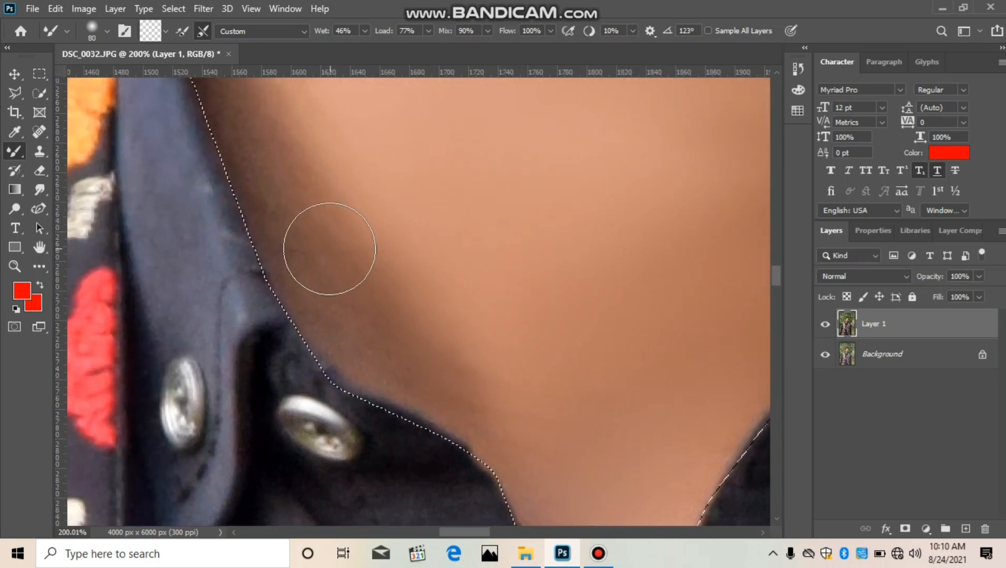
{"action": "left_click_drag", "start_coordinate": [324, 207], "coordinate": [327, 268]}
Touch up the upper neck, the strip below the ear and the cheek's lower edge above the beard with the Mixer Brush
{"action": "scroll", "coordinate": [329, 272], "scroll_direction": "down", "scroll_amount": 3}
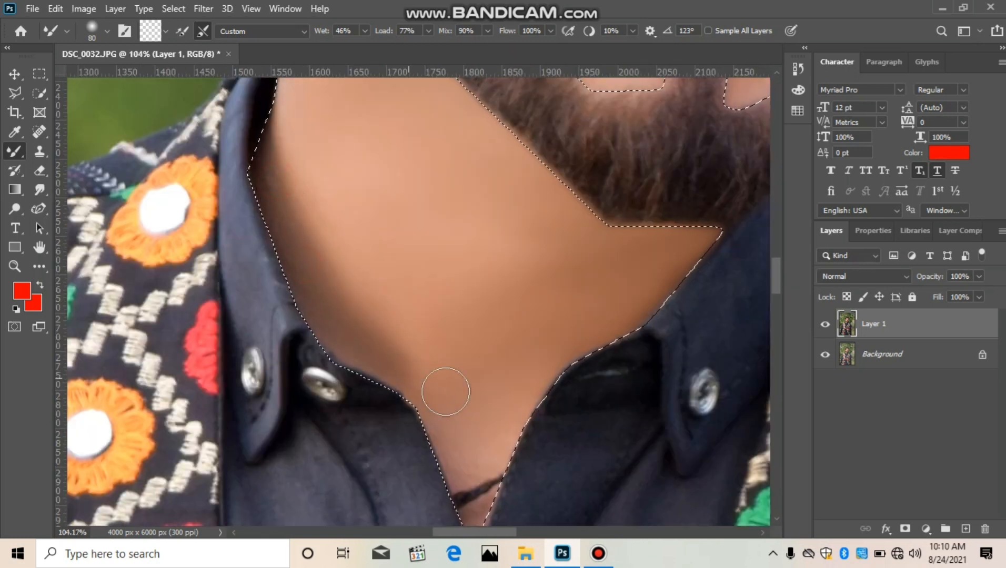
{"action": "scroll", "coordinate": [579, 284], "scroll_direction": "up", "scroll_amount": 1}
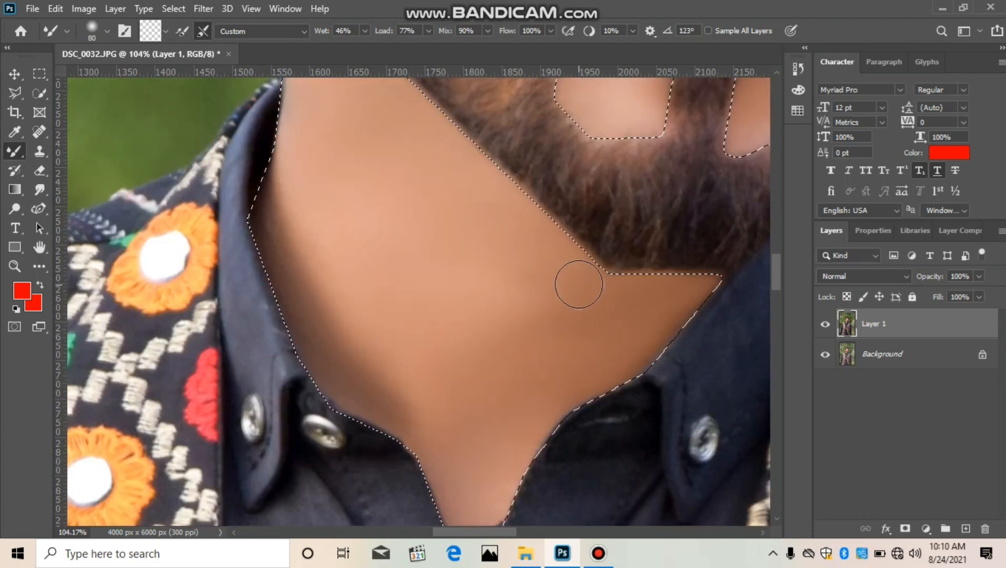
{"action": "scroll", "coordinate": [410, 256], "scroll_direction": "up", "scroll_amount": 2}
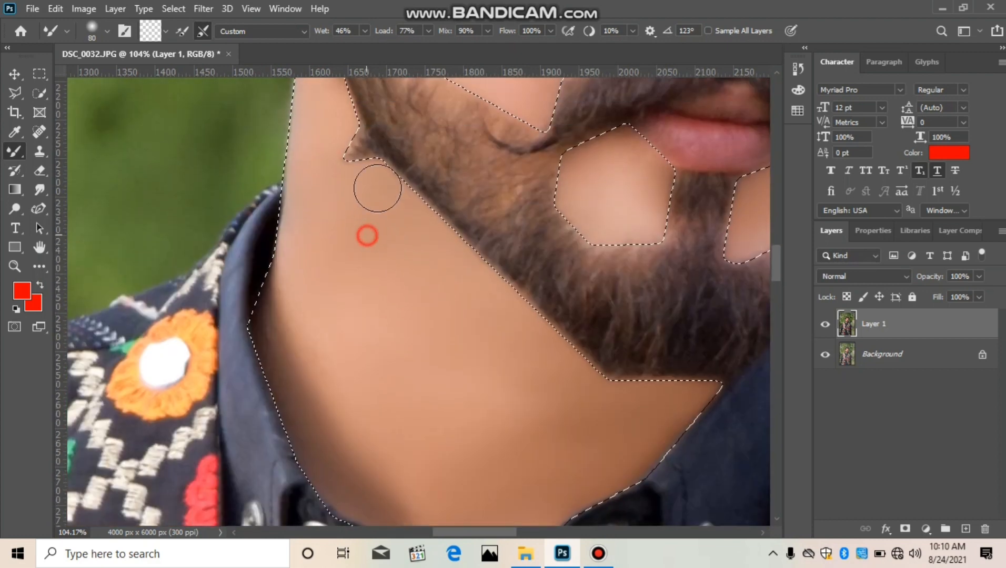
{"action": "scroll", "coordinate": [333, 226], "scroll_direction": "up", "scroll_amount": 1}
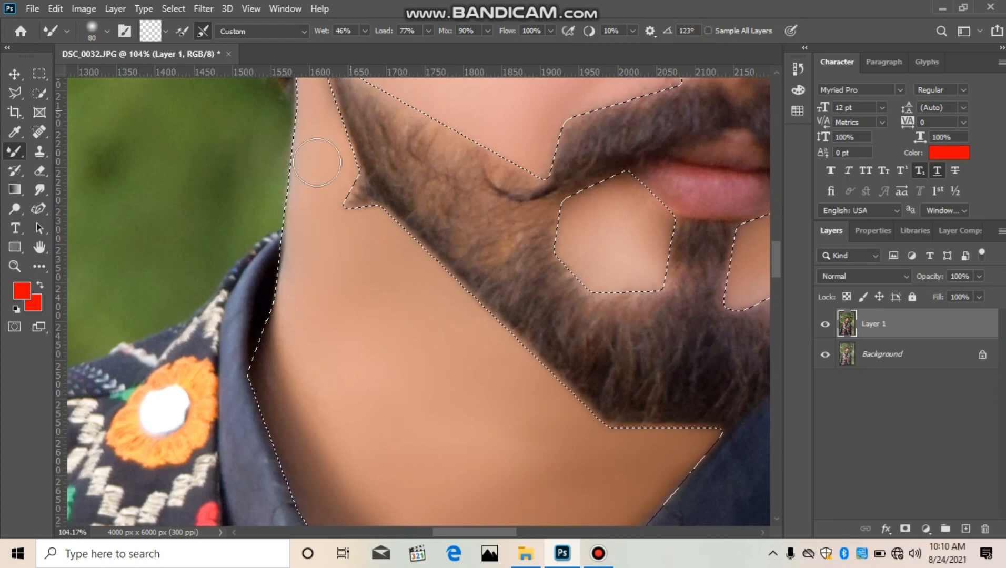
{"action": "scroll", "coordinate": [317, 163], "scroll_direction": "up", "scroll_amount": 1}
{"action": "left_click_drag", "start_coordinate": [310, 200], "coordinate": [337, 148]}
{"action": "mouse_move", "coordinate": [382, 107]}
{"action": "left_mouse_down"}
{"action": "mouse_move", "coordinate": [385, 126]}
{"action": "mouse_move", "coordinate": [459, 159]}
{"action": "left_mouse_up"}
Touch up the man's left cheek beside the moustache with the Mixer Brush at size 80
{"action": "mouse_move", "coordinate": [607, 279]}
{"action": "left_mouse_down"}
{"action": "mouse_move", "coordinate": [568, 285]}
{"action": "mouse_move", "coordinate": [638, 356]}
{"action": "mouse_move", "coordinate": [496, 344]}
{"action": "left_mouse_up"}
{"action": "left_click", "coordinate": [577, 341]}
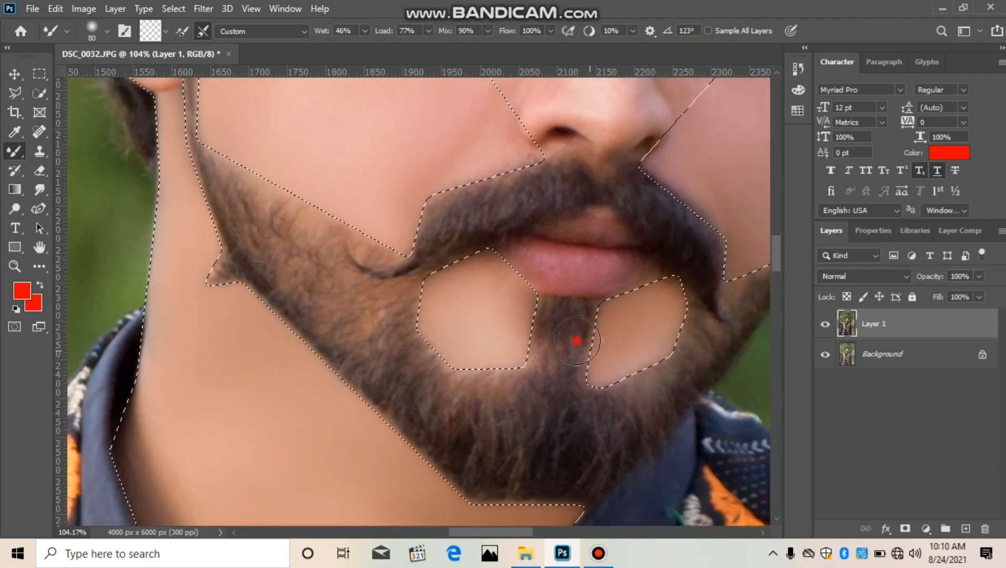
{"action": "left_click_drag", "start_coordinate": [664, 311], "coordinate": [445, 333]}
{"action": "left_click_drag", "start_coordinate": [533, 207], "coordinate": [525, 226]}
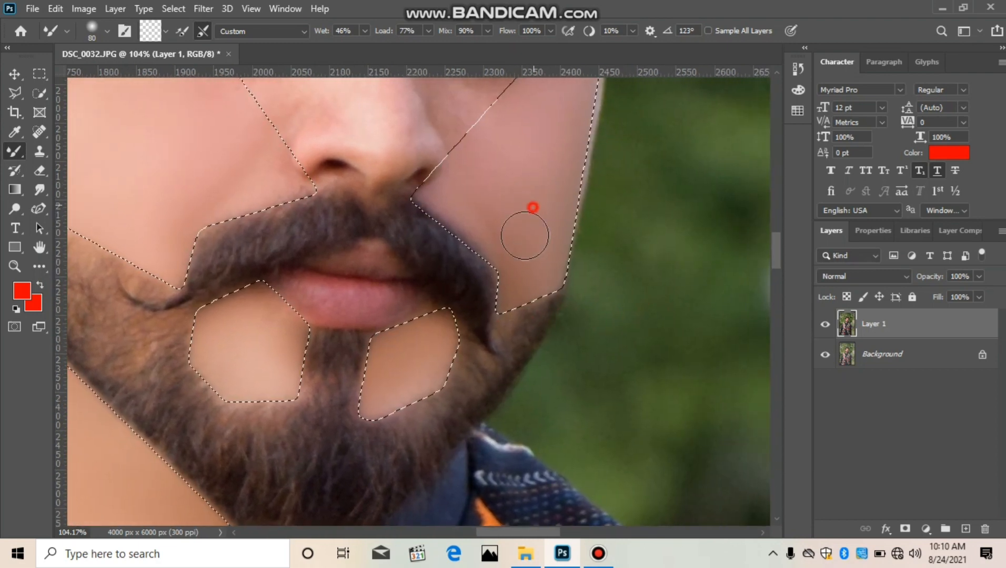
Clear the selection around the smoothed skin and show the eyes and nose area
{"action": "scroll", "coordinate": [510, 194], "scroll_direction": "up", "scroll_amount": 3}
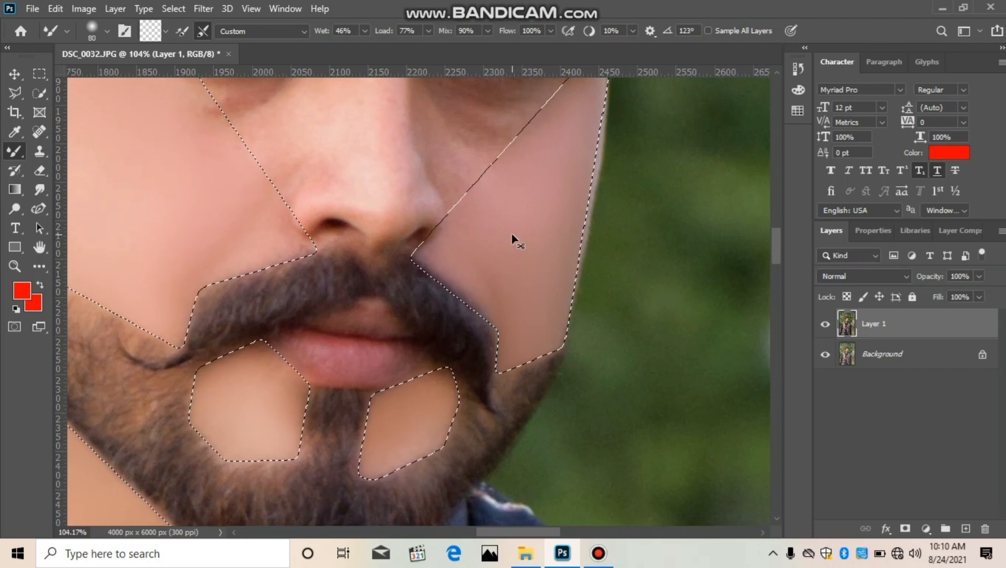
{"action": "key", "text": "ctrl+d"}
{"action": "left_click_drag", "start_coordinate": [507, 220], "coordinate": [537, 355]}
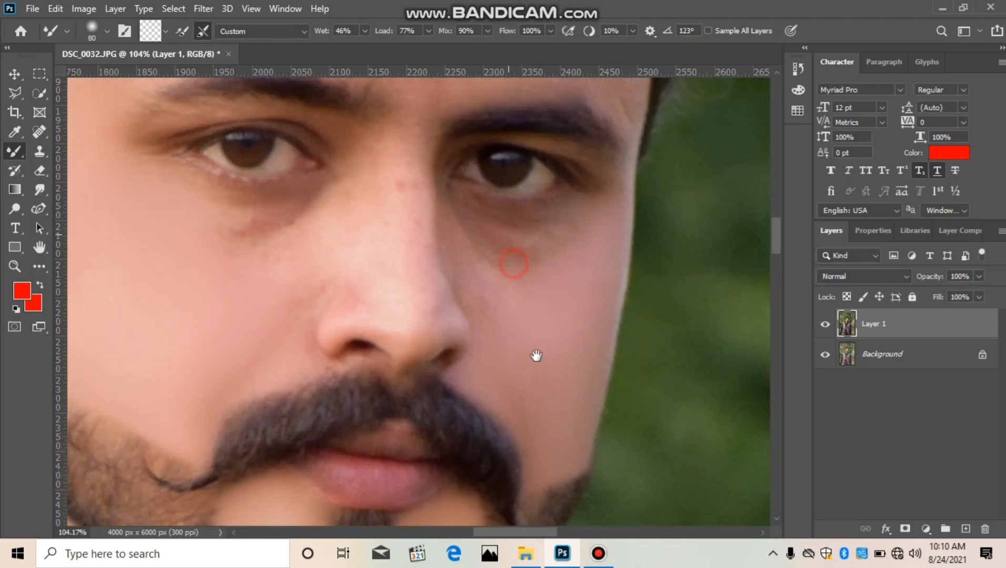
{"action": "left_click", "coordinate": [595, 558]}
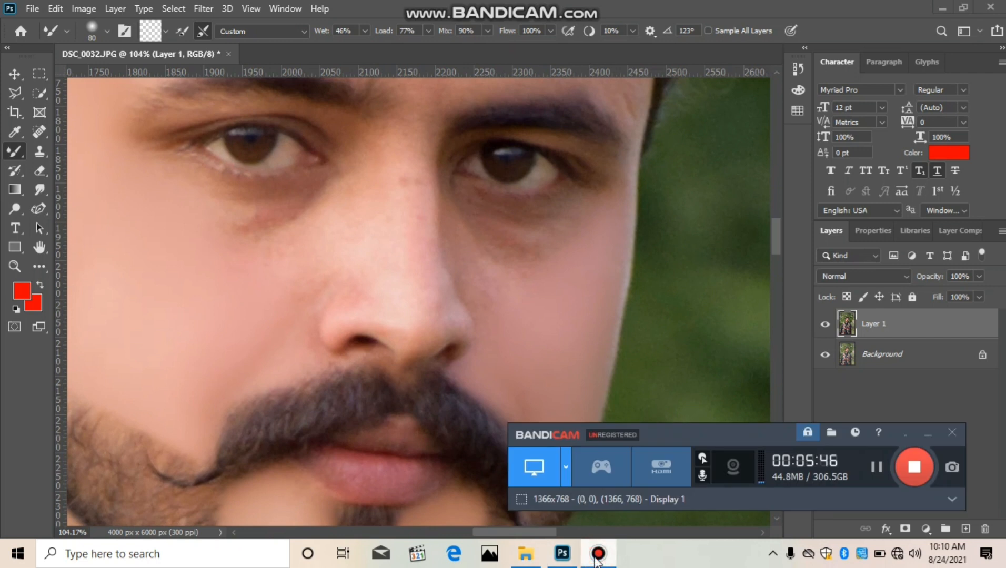
{"action": "left_click", "coordinate": [597, 556]}
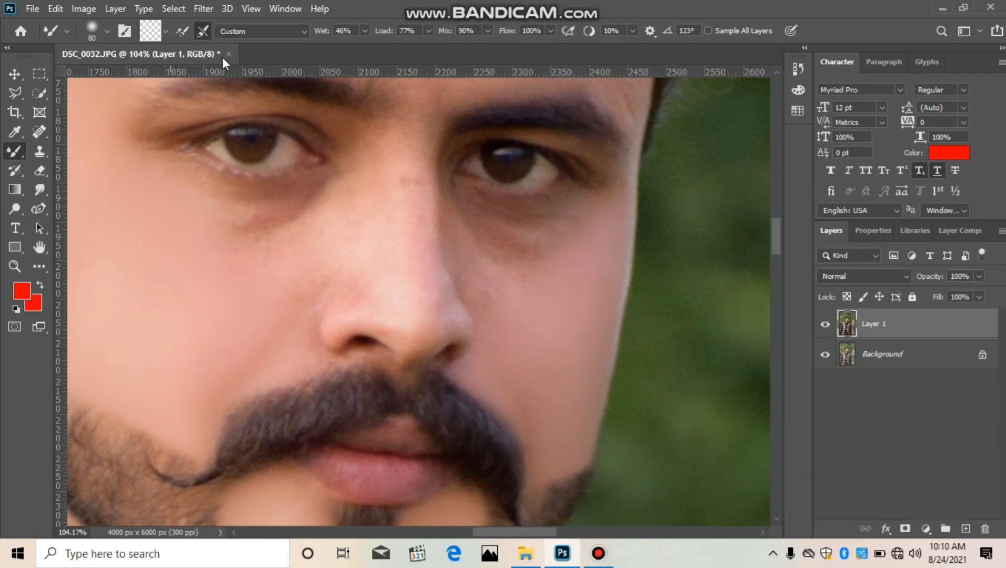
Set the Mixer Brush's Wet value to 25% and smooth the skin under both eyes and on the nose at size 100
{"action": "left_click", "coordinate": [364, 30]}
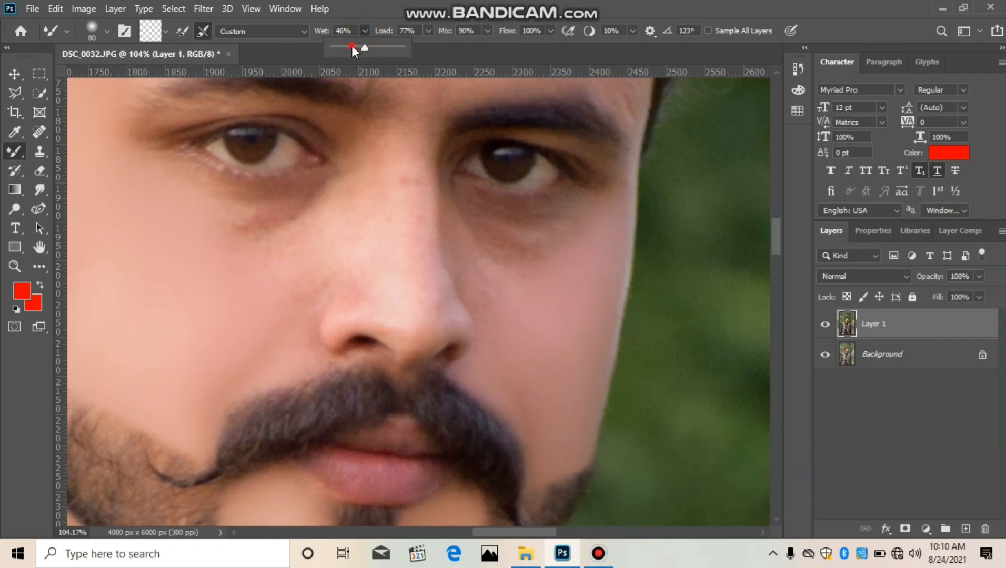
{"action": "left_click", "coordinate": [518, 261]}
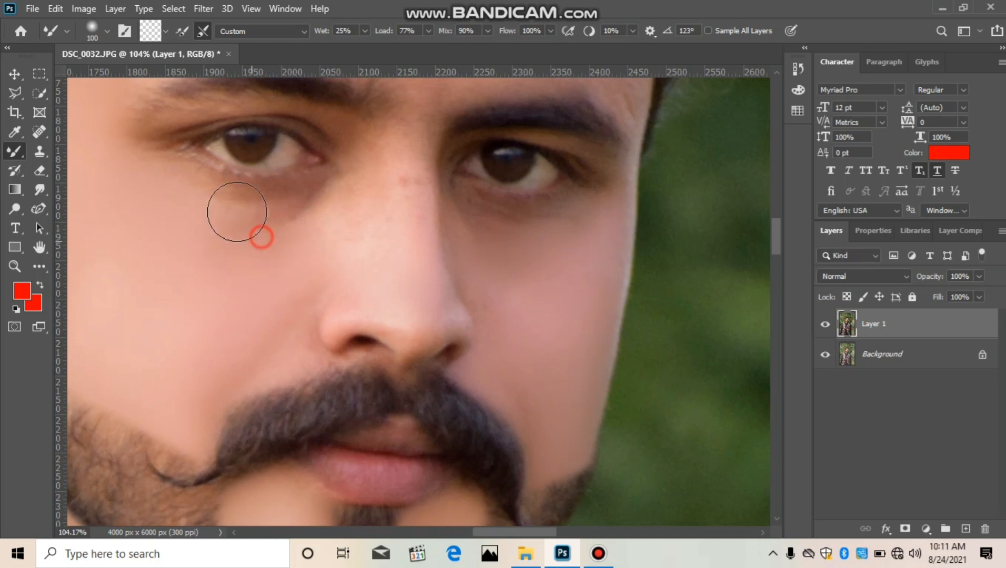
{"action": "left_click_drag", "start_coordinate": [267, 292], "coordinate": [402, 216]}
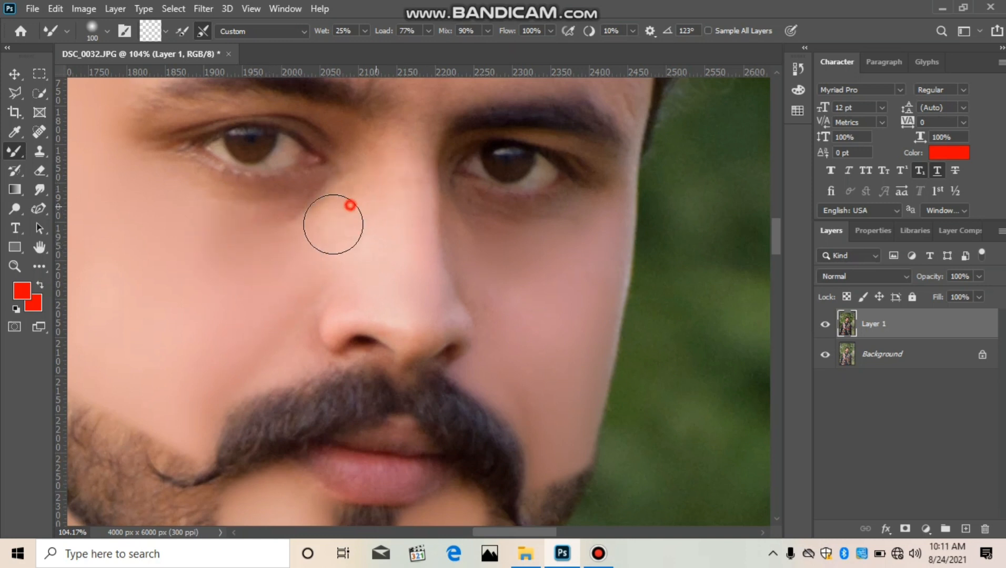
{"action": "mouse_move", "coordinate": [333, 225]}
{"action": "left_mouse_down"}
{"action": "mouse_move", "coordinate": [321, 303]}
{"action": "mouse_move", "coordinate": [417, 302]}
{"action": "left_mouse_up"}
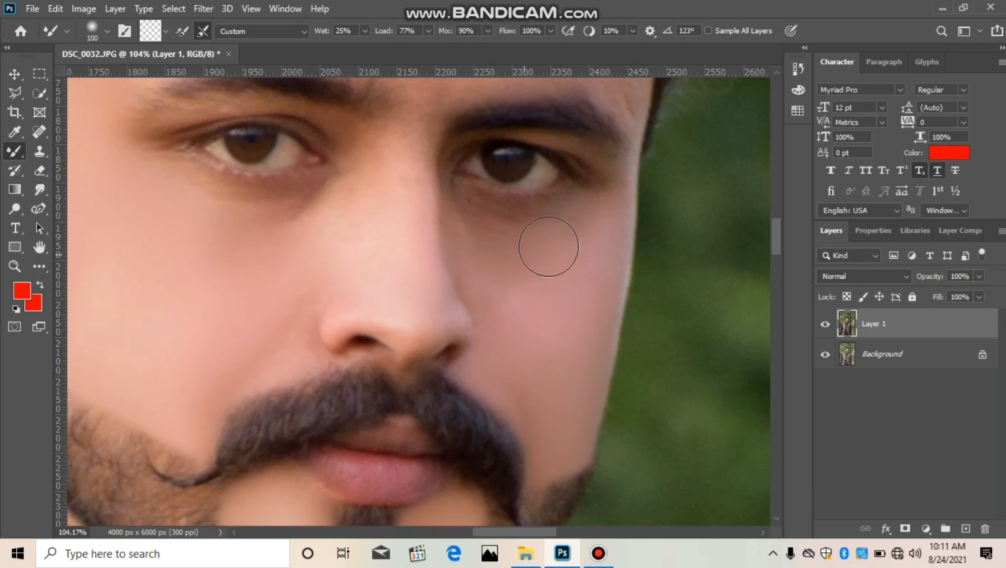
Smooth the temple and the whole forehead from the hairline to the eyebrows, enlarging the Mixer Brush from size 100 to 175
{"action": "left_click_drag", "start_coordinate": [462, 201], "coordinate": [529, 389]}
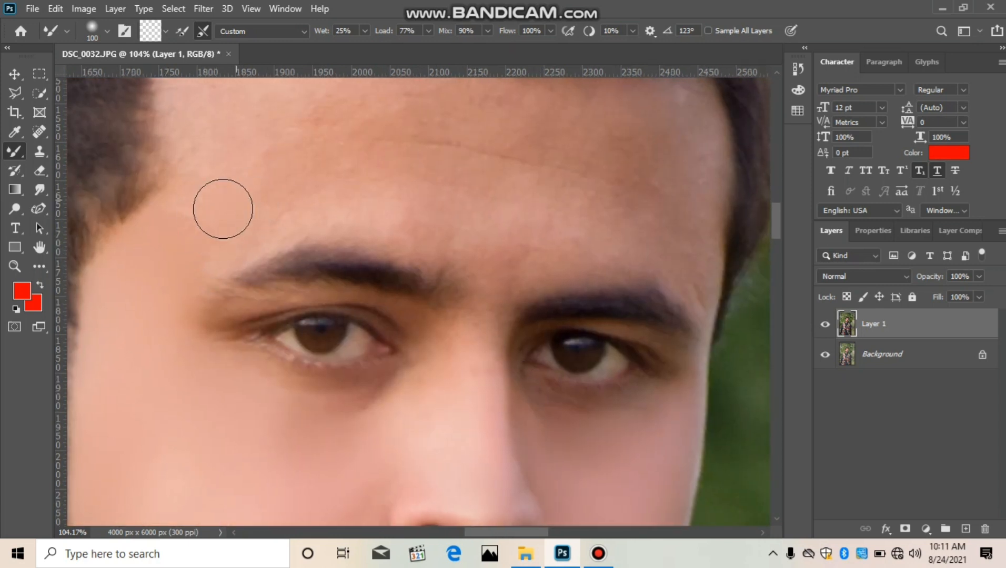
{"action": "left_click_drag", "start_coordinate": [195, 184], "coordinate": [302, 196]}
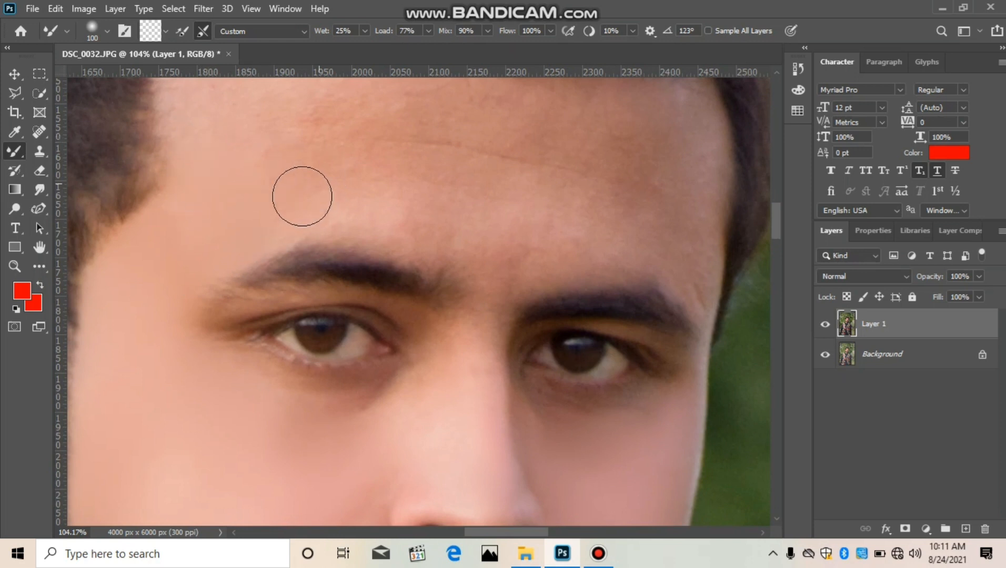
{"action": "scroll", "coordinate": [291, 198], "scroll_direction": "up", "scroll_amount": 3}
{"action": "key", "text": "bracketright"}
{"action": "key", "text": "bracketright"}
{"action": "key", "text": "bracketright"}
{"action": "left_click", "coordinate": [254, 205]}
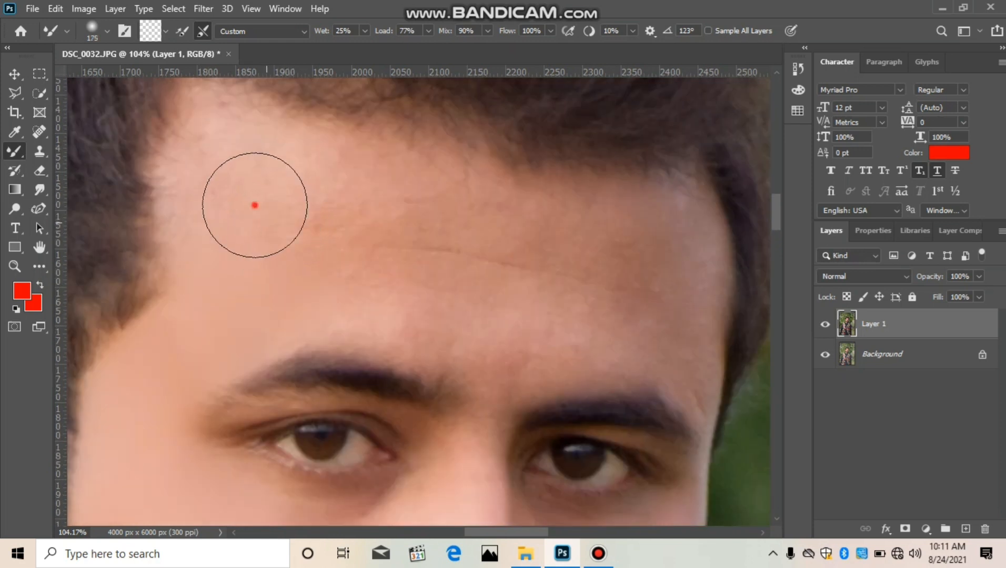
{"action": "mouse_move", "coordinate": [245, 157]}
{"action": "left_mouse_down"}
{"action": "mouse_move", "coordinate": [379, 211]}
{"action": "mouse_move", "coordinate": [319, 193]}
{"action": "mouse_move", "coordinate": [260, 209]}
{"action": "mouse_move", "coordinate": [376, 279]}
{"action": "mouse_move", "coordinate": [499, 299]}
{"action": "mouse_move", "coordinate": [478, 247]}
{"action": "mouse_move", "coordinate": [431, 229]}
{"action": "mouse_move", "coordinate": [591, 287]}
{"action": "mouse_move", "coordinate": [595, 277]}
{"action": "mouse_move", "coordinate": [555, 353]}
{"action": "mouse_move", "coordinate": [485, 353]}
{"action": "mouse_move", "coordinate": [509, 354]}
{"action": "left_mouse_up"}
Smooth the skin between the eyebrows and above the man's right eyebrow with the Mixer Brush at size 90
{"action": "scroll", "coordinate": [508, 354], "scroll_direction": "down", "scroll_amount": 1}
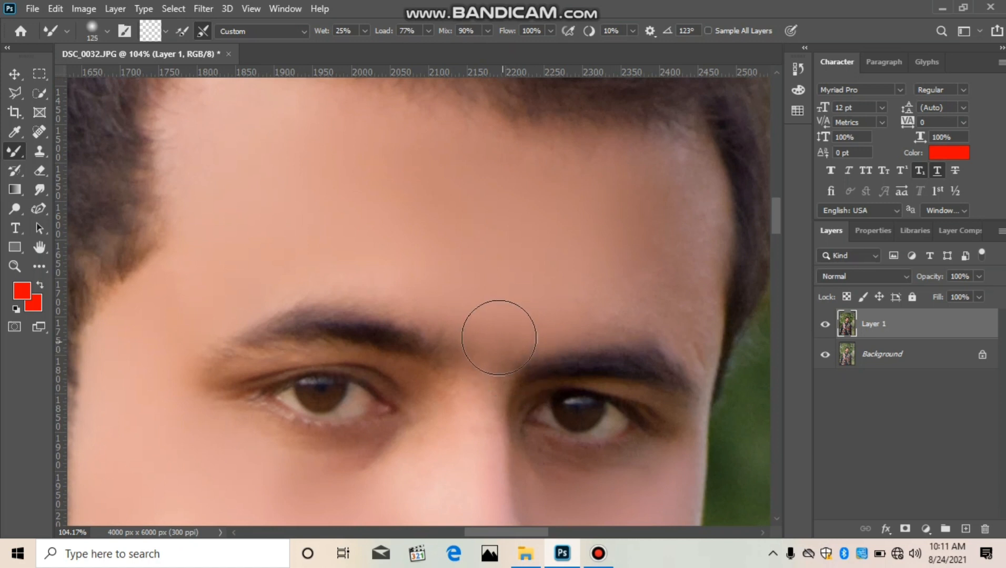
{"action": "left_click_drag", "start_coordinate": [471, 384], "coordinate": [482, 396]}
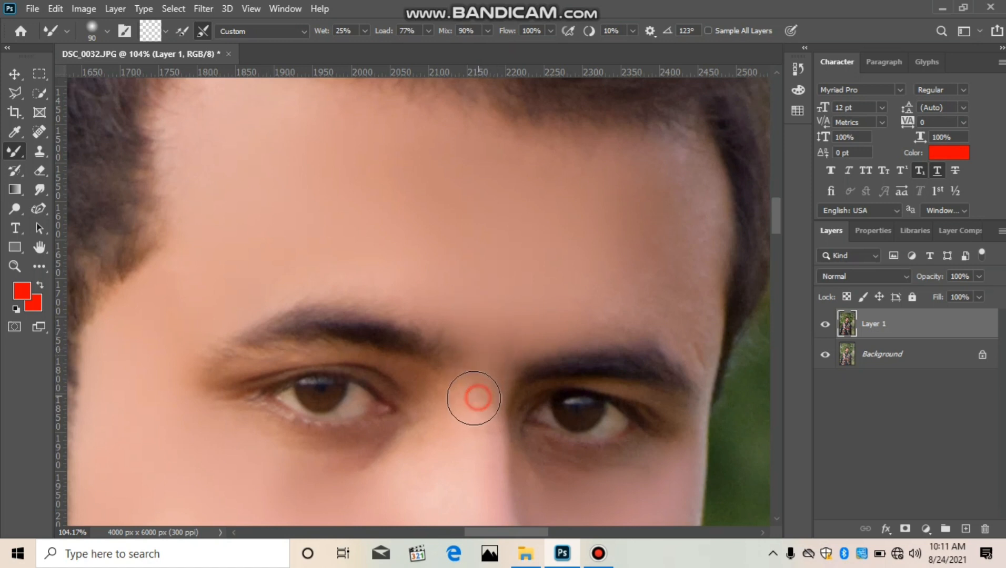
{"action": "left_click_drag", "start_coordinate": [374, 292], "coordinate": [205, 336]}
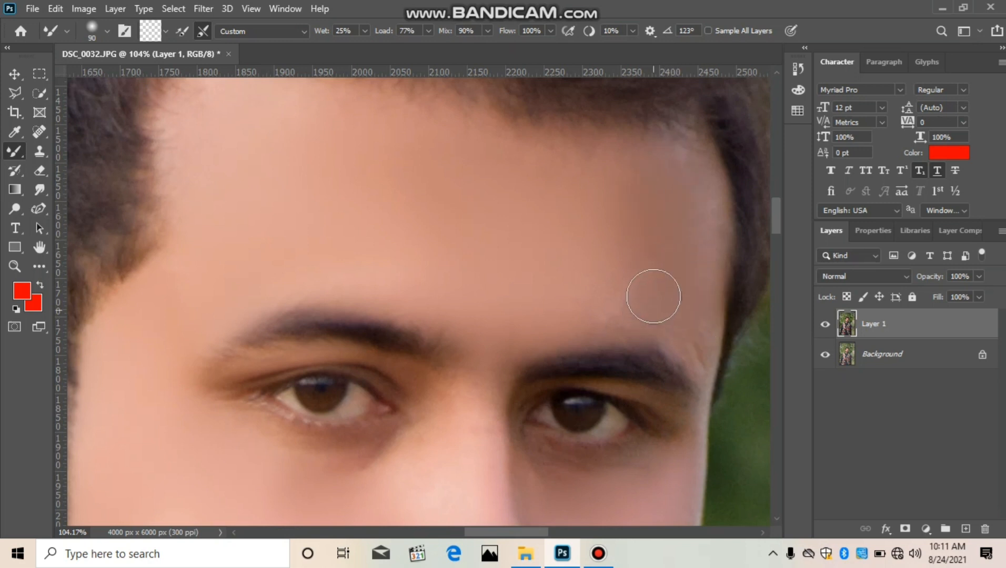
Blend the forehead's remaining tone differences below the hairline with the Mixer Brush at size 150, finishing above the brows at size 125
{"action": "scroll", "coordinate": [574, 244], "scroll_direction": "up", "scroll_amount": 2}
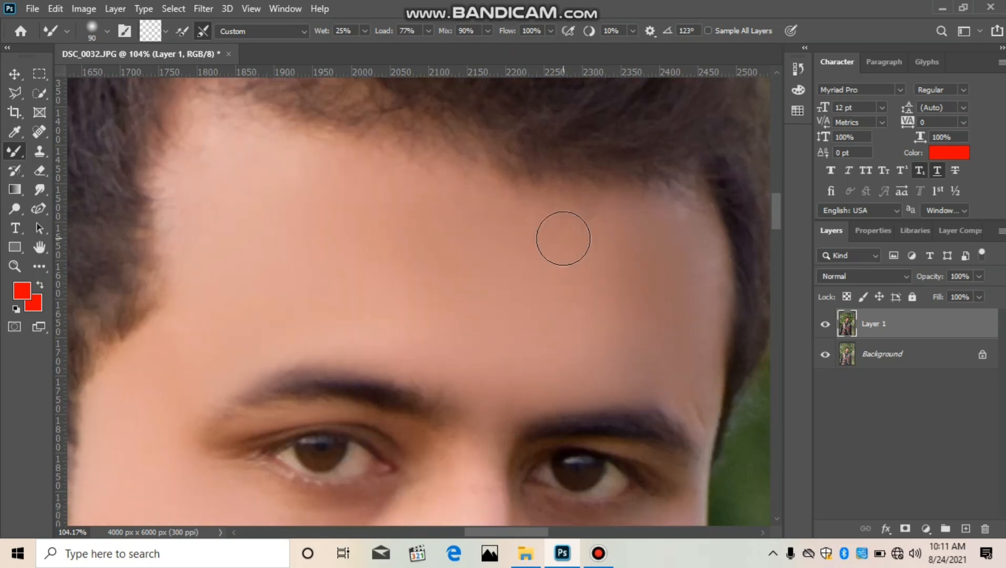
{"action": "left_click_drag", "start_coordinate": [582, 251], "coordinate": [549, 253]}
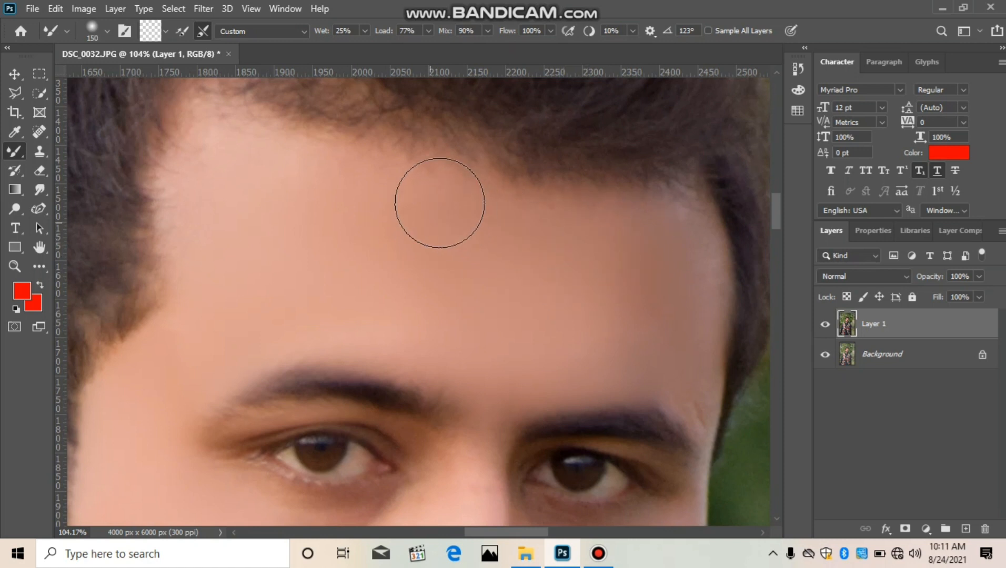
{"action": "left_click_drag", "start_coordinate": [463, 255], "coordinate": [603, 240]}
{"action": "left_click_drag", "start_coordinate": [593, 316], "coordinate": [440, 317]}
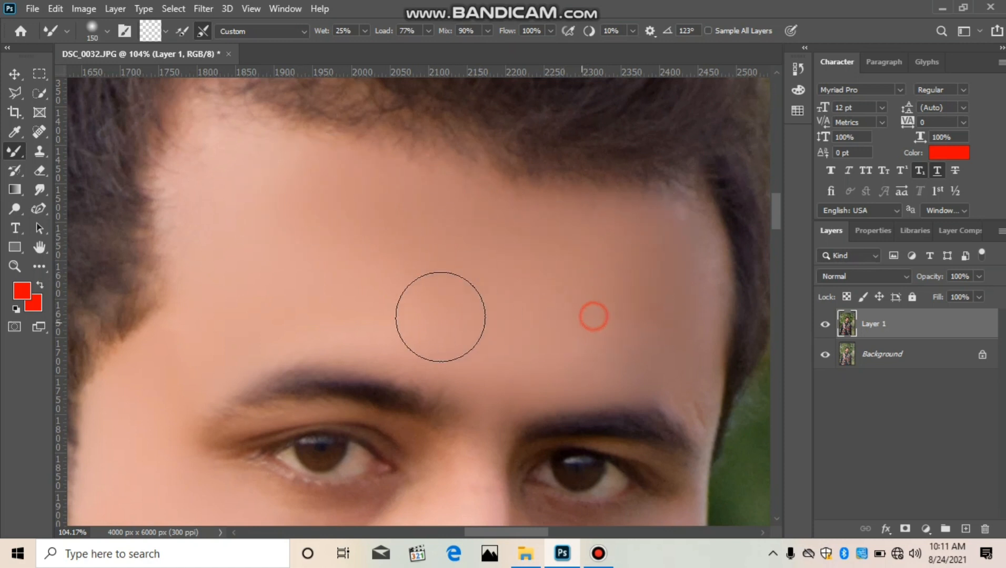
{"action": "mouse_move", "coordinate": [235, 287]}
{"action": "left_mouse_down"}
{"action": "mouse_move", "coordinate": [240, 324]}
{"action": "mouse_move", "coordinate": [494, 364]}
{"action": "left_mouse_up"}
{"action": "mouse_move", "coordinate": [356, 250]}
{"action": "left_mouse_down"}
{"action": "mouse_move", "coordinate": [341, 230]}
{"action": "mouse_move", "coordinate": [507, 226]}
{"action": "left_mouse_up"}
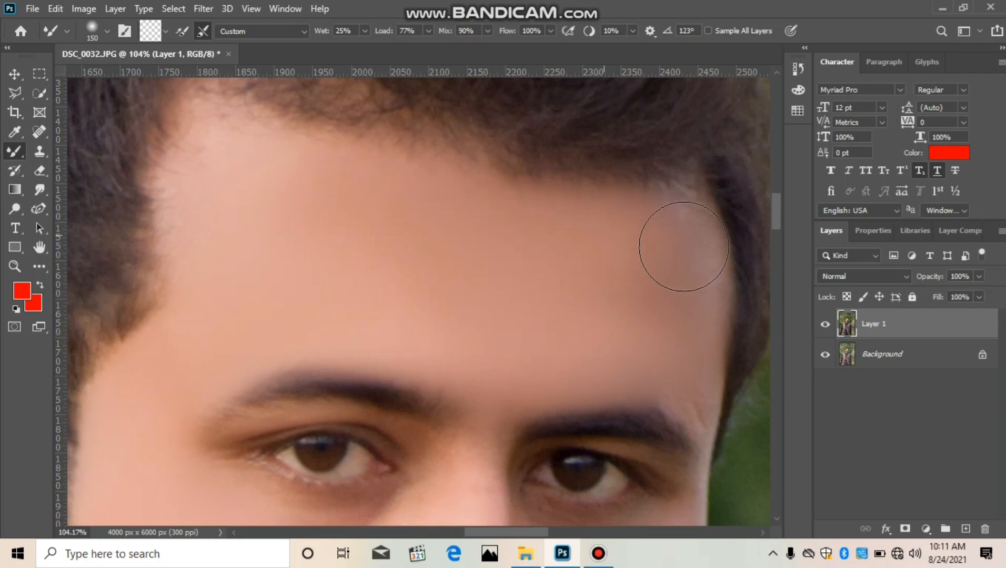
{"action": "key", "text": "bracketleft"}
{"action": "left_click_drag", "start_coordinate": [548, 314], "coordinate": [534, 360]}
Touch up the side of the nose and the under-eye skin at brush size 80, then the man's left eyebrow end with a smaller brush
{"action": "scroll", "coordinate": [491, 426], "scroll_direction": "down", "scroll_amount": 3}
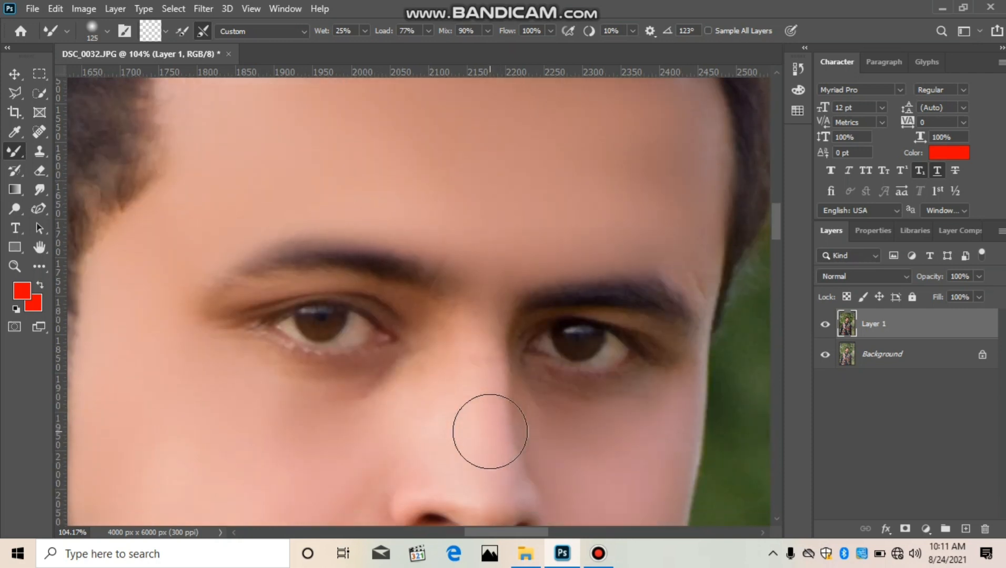
{"action": "scroll", "coordinate": [490, 431], "scroll_direction": "down", "scroll_amount": 2}
{"action": "key", "text": "bracketleft"}
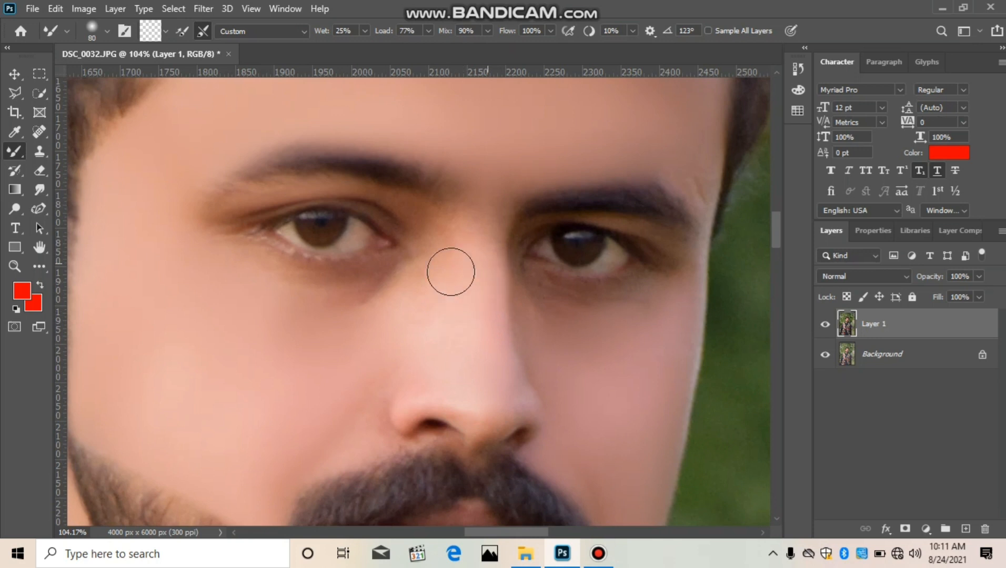
{"action": "left_click", "coordinate": [364, 308]}
{"action": "left_click", "coordinate": [353, 362]}
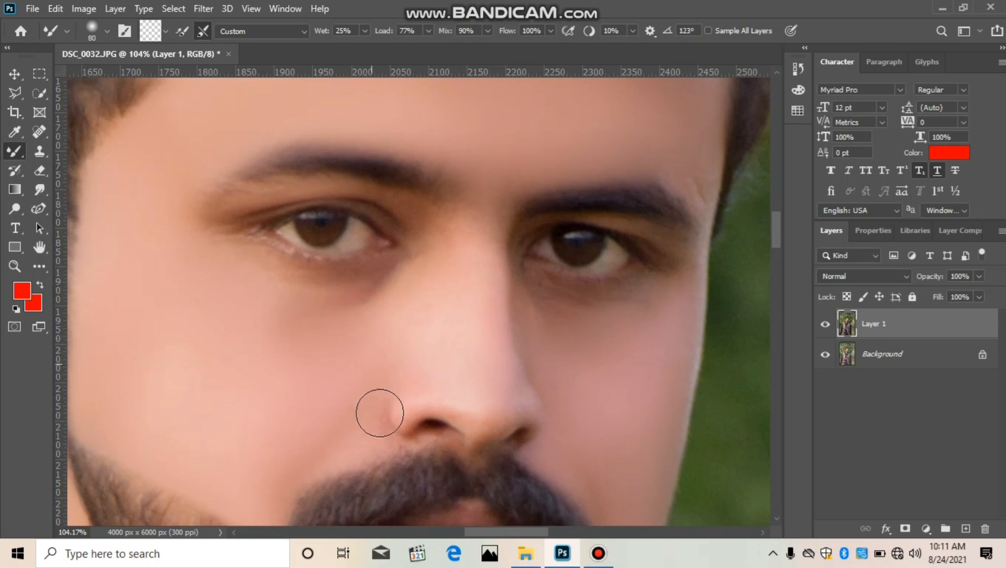
{"action": "left_click", "coordinate": [296, 308]}
{"action": "left_click", "coordinate": [592, 305]}
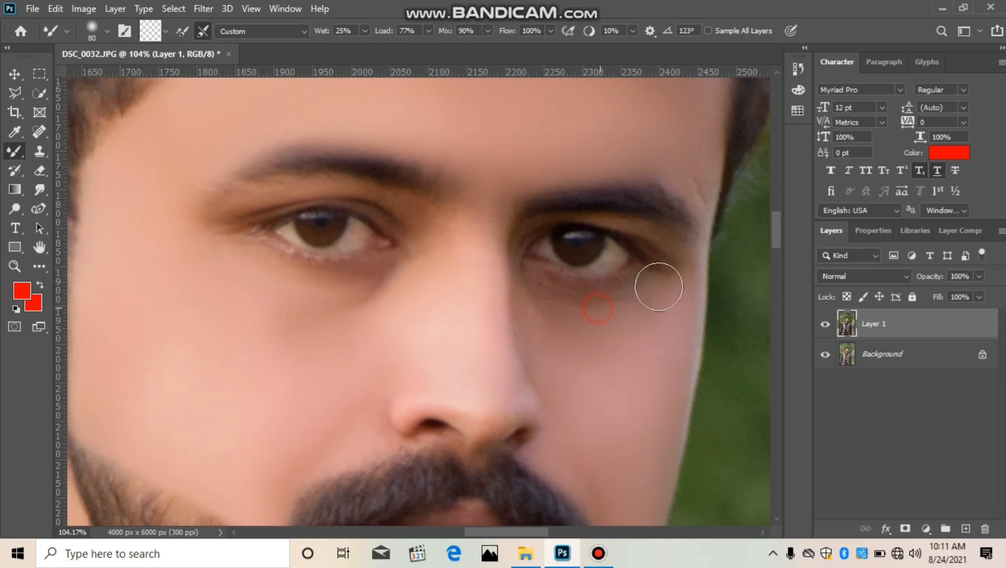
{"action": "key", "text": "bracketleft"}
{"action": "key", "text": "bracketleft"}
{"action": "left_click", "coordinate": [688, 177]}
Fit the whole photo in the view
{"action": "left_click", "coordinate": [14, 266]}
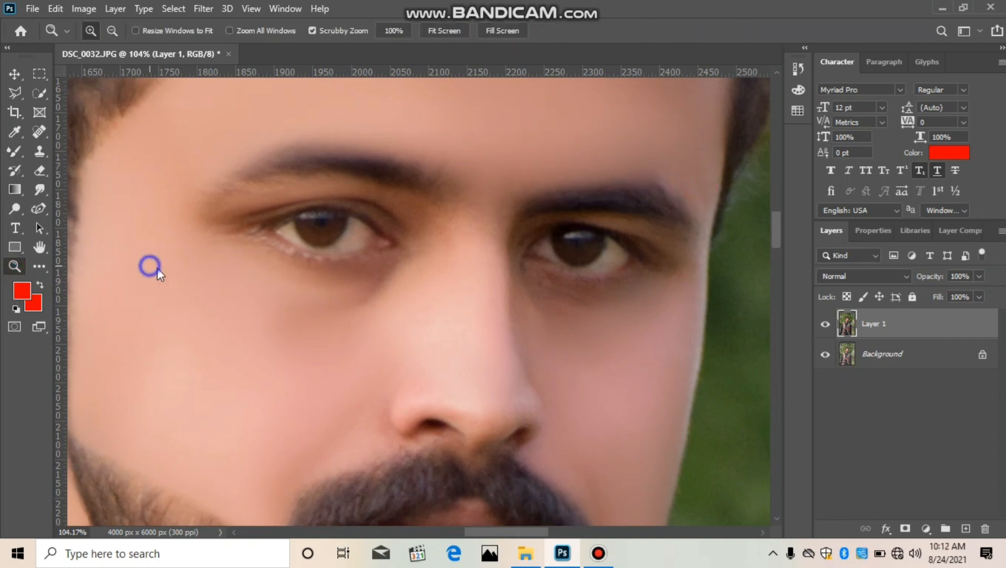
{"action": "right_click", "coordinate": [150, 267]}
{"action": "left_click", "coordinate": [173, 277]}
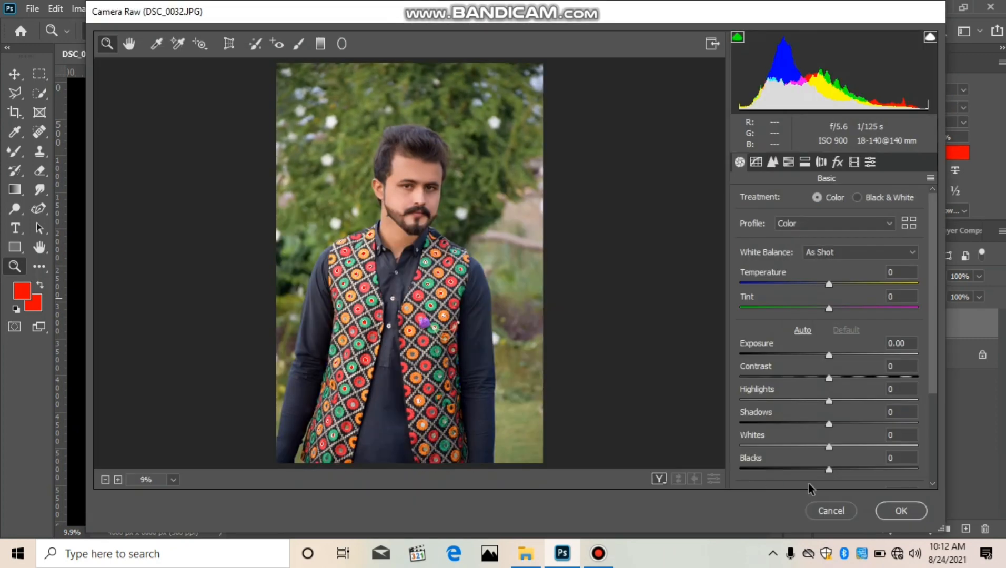
Reopen the Camera Raw Filter on the retouched layer and bring up its list of user presets
{"action": "left_click", "coordinate": [831, 509]}
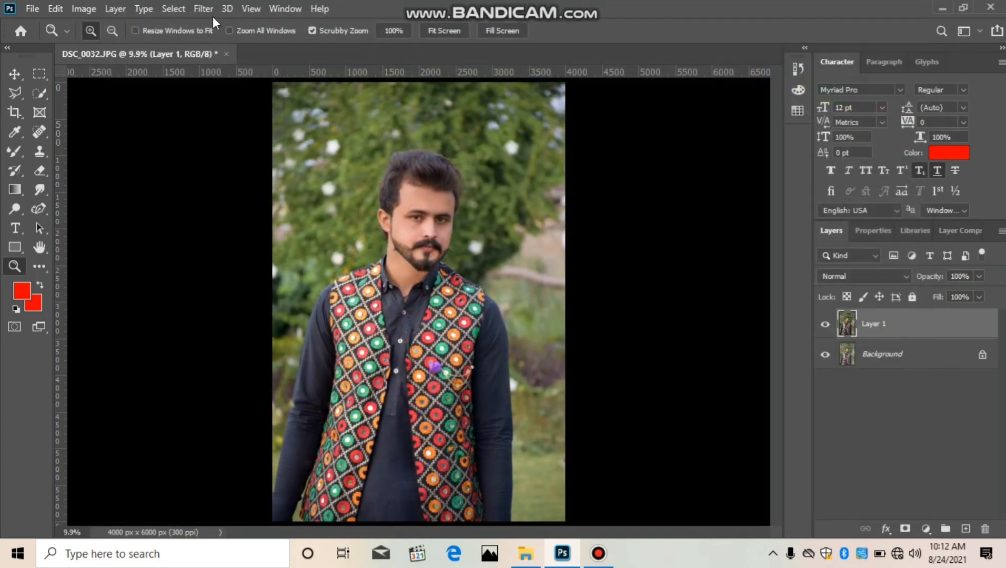
{"action": "left_click", "coordinate": [213, 8]}
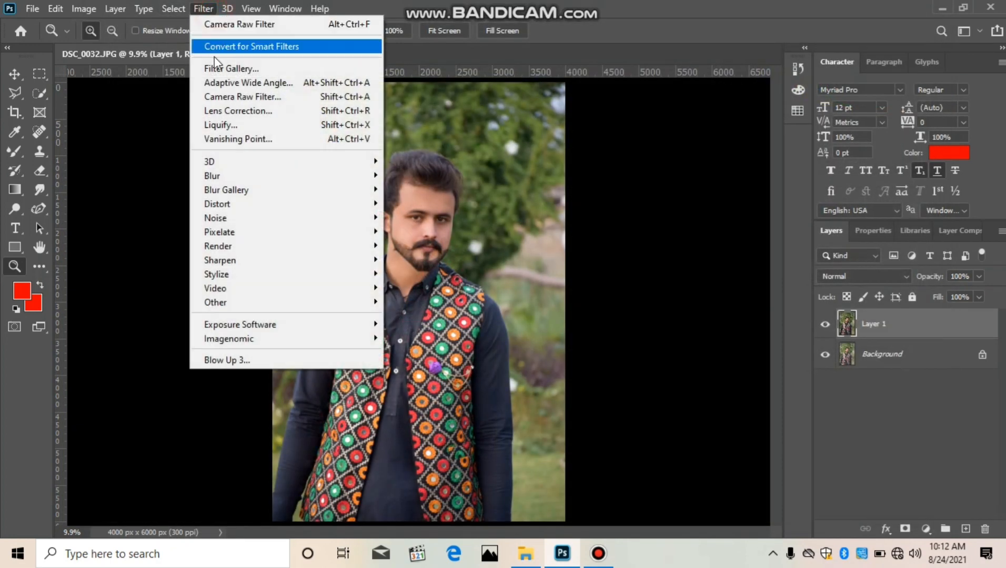
{"action": "left_click", "coordinate": [235, 97]}
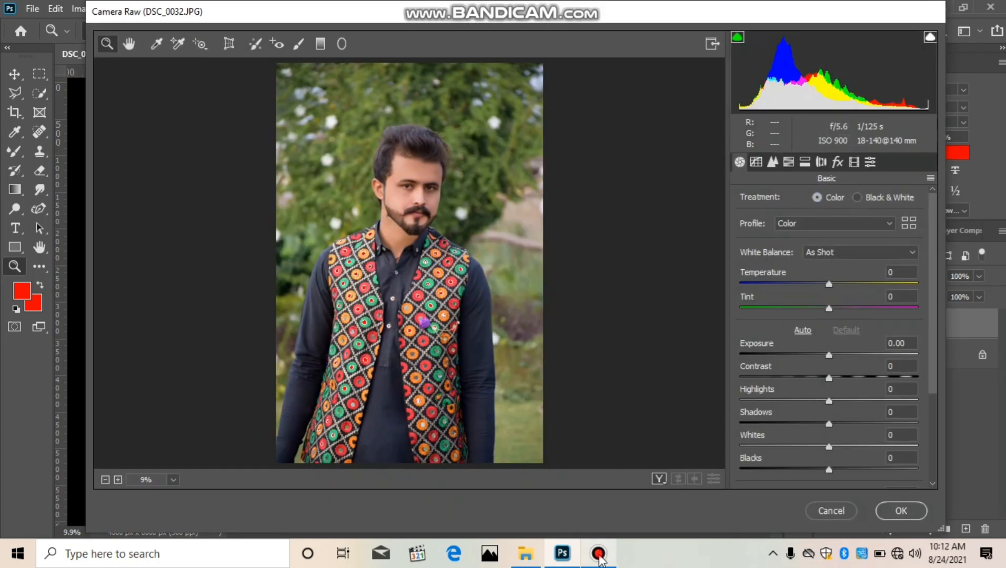
{"action": "left_click", "coordinate": [598, 556]}
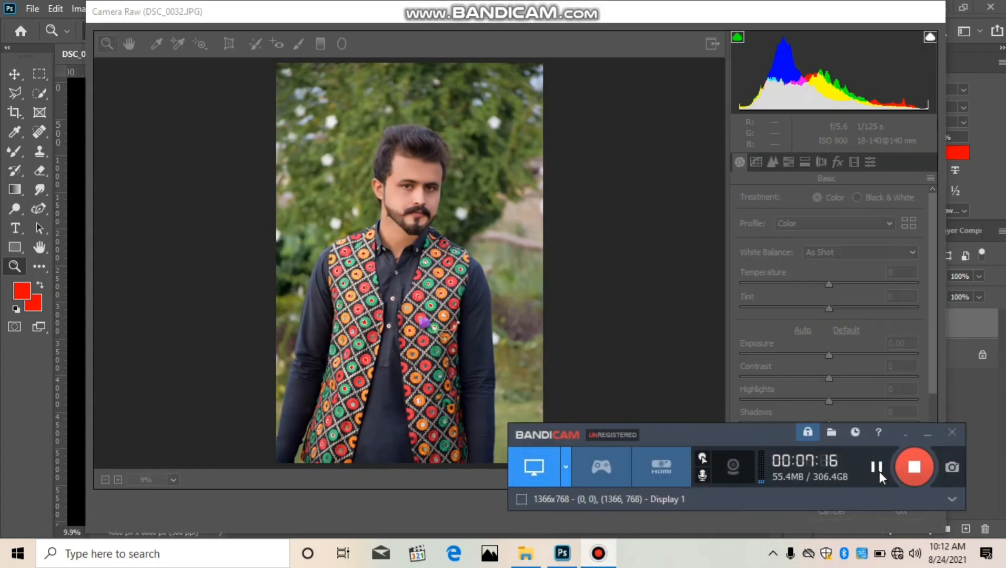
{"action": "left_click", "coordinate": [870, 162]}
{"action": "left_click", "coordinate": [929, 392]}
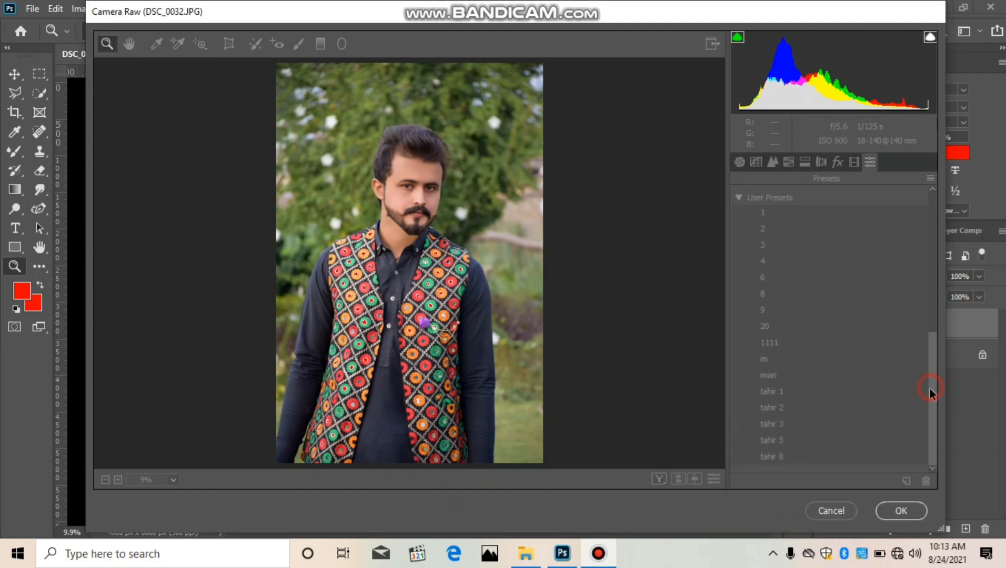
Try several Camera Raw user presets on the portrait, including iman and 9, and settle on preset 4
{"action": "left_click", "coordinate": [779, 457]}
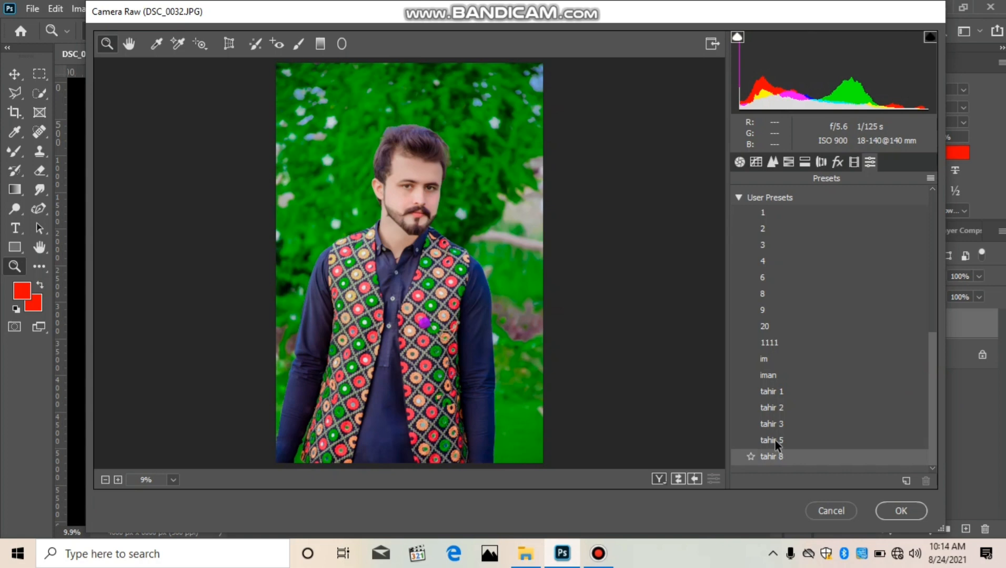
{"action": "left_click", "coordinate": [774, 439]}
{"action": "left_click", "coordinate": [775, 424]}
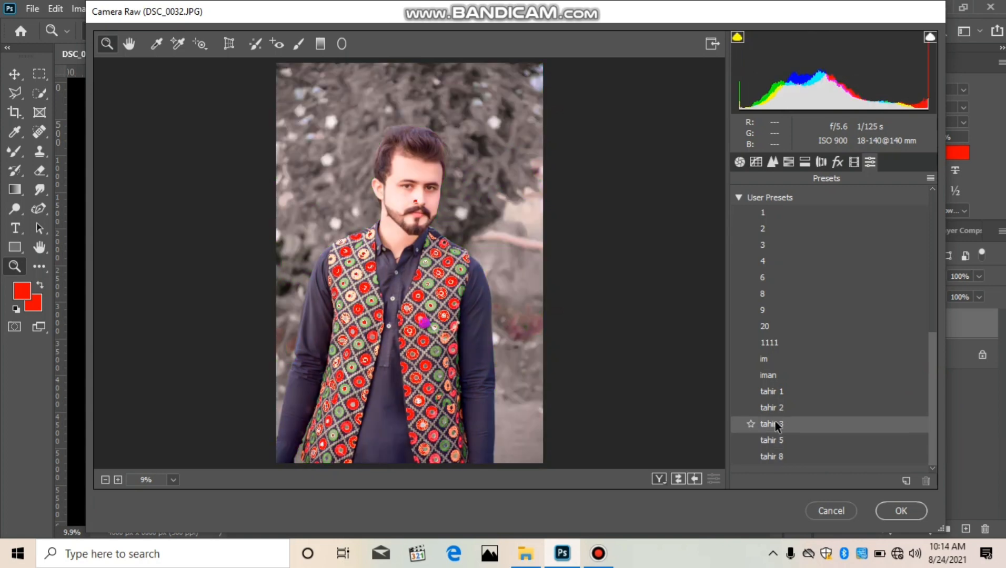
{"action": "left_click", "coordinate": [775, 413]}
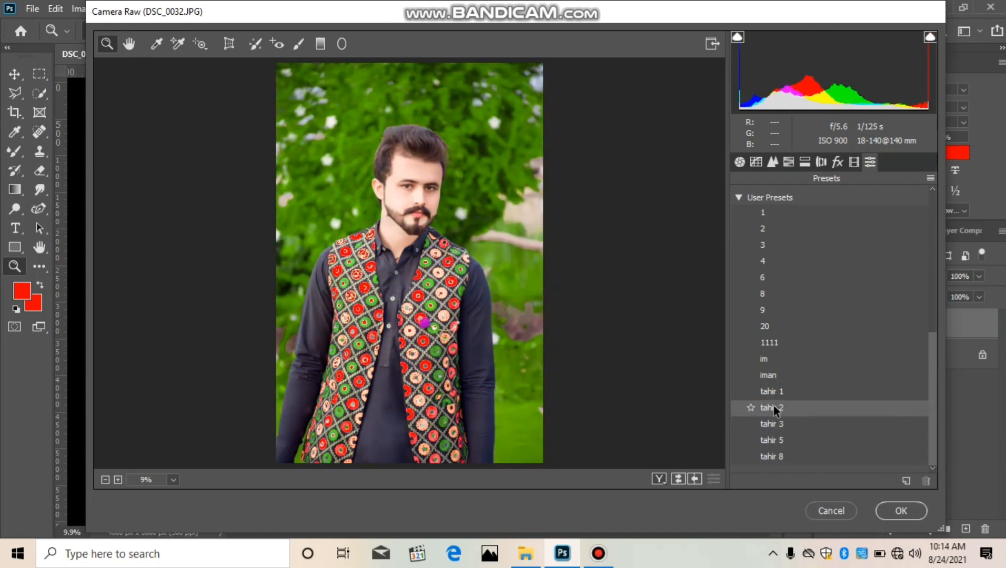
{"action": "left_click", "coordinate": [771, 385]}
{"action": "left_click", "coordinate": [769, 375]}
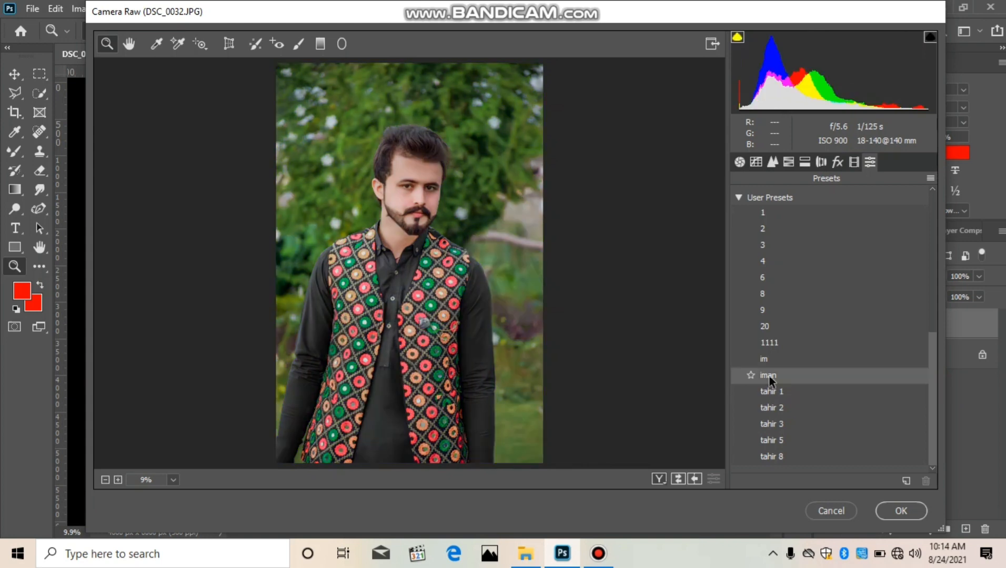
{"action": "left_click", "coordinate": [763, 312]}
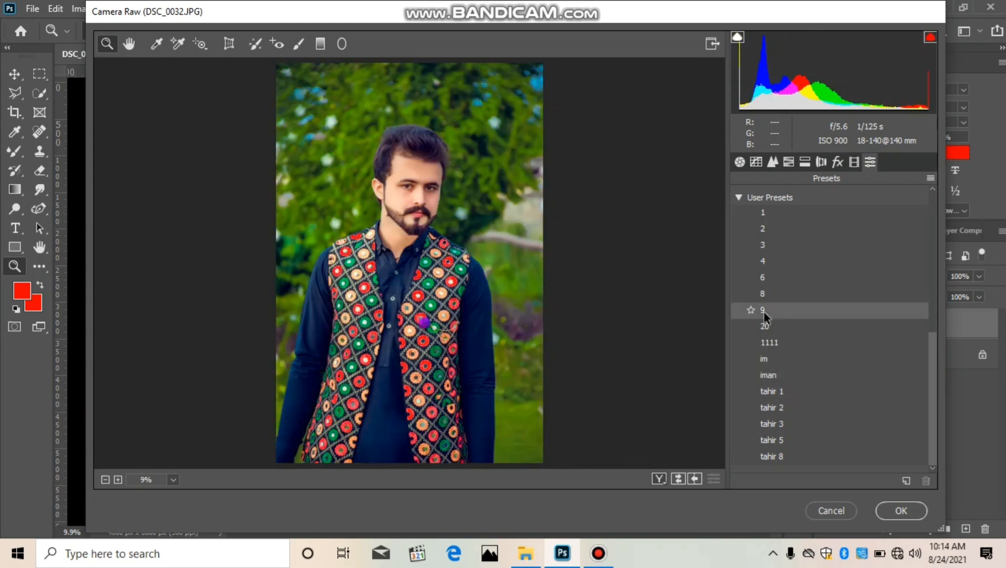
{"action": "left_click", "coordinate": [765, 260]}
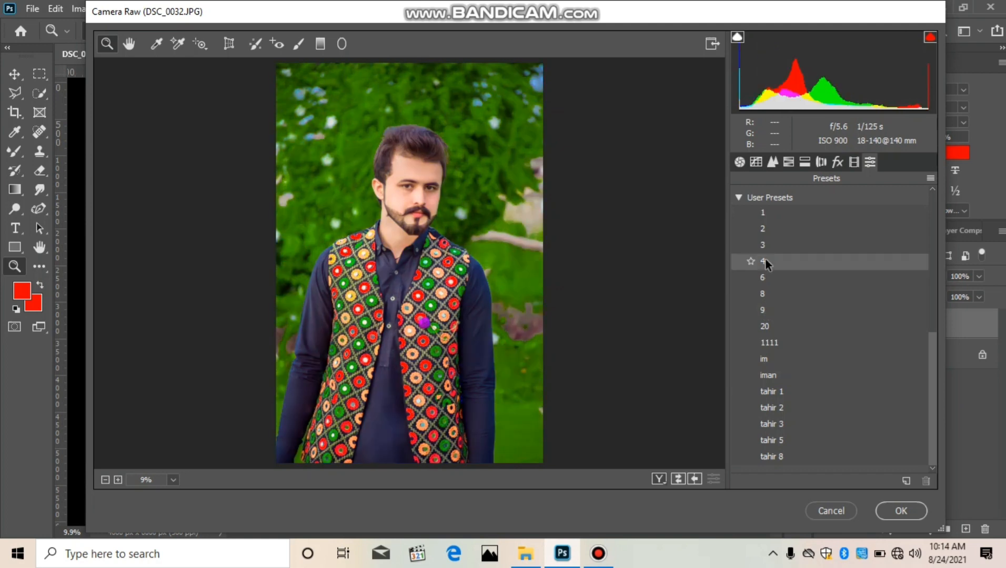
In the Basic adjustments, set Clarity to +14, Vibrance to 0, Saturation to +11, Highlights to -83 and Contrast to +6
{"action": "left_click", "coordinate": [739, 162]}
{"action": "scroll", "coordinate": [837, 448], "scroll_direction": "down", "scroll_amount": 5}
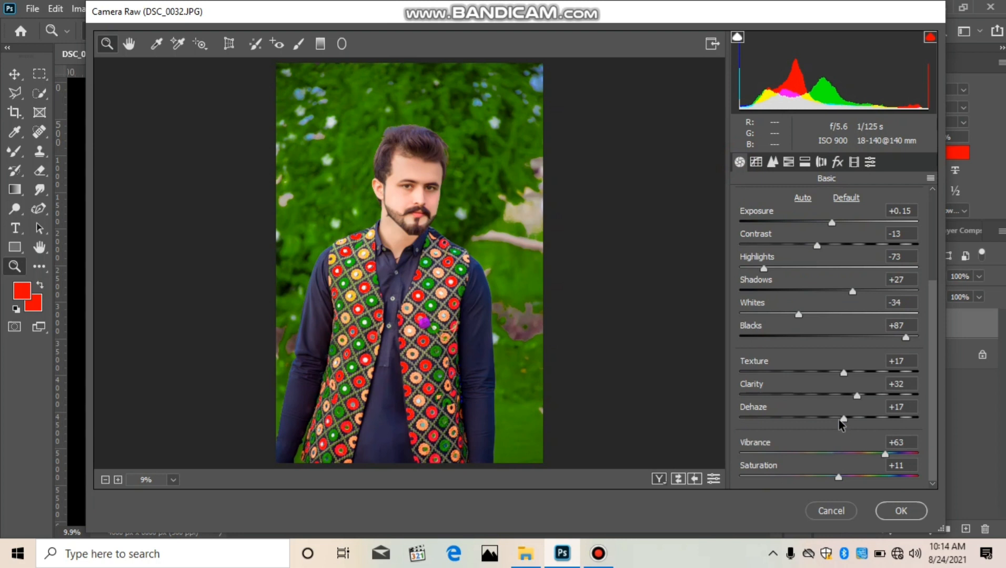
{"action": "left_click", "coordinate": [840, 396]}
{"action": "double_click", "coordinate": [829, 462]}
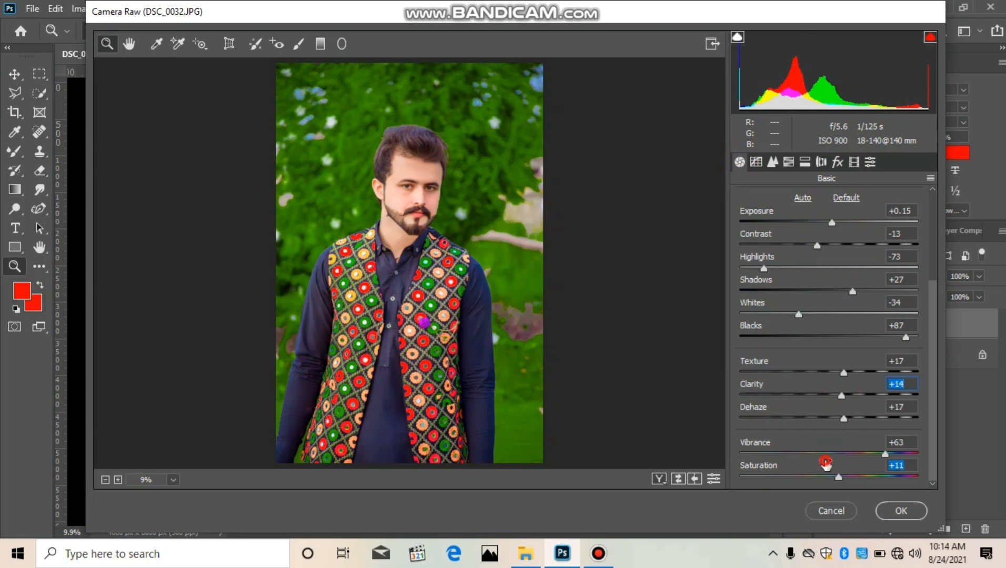
{"action": "double_click", "coordinate": [832, 453]}
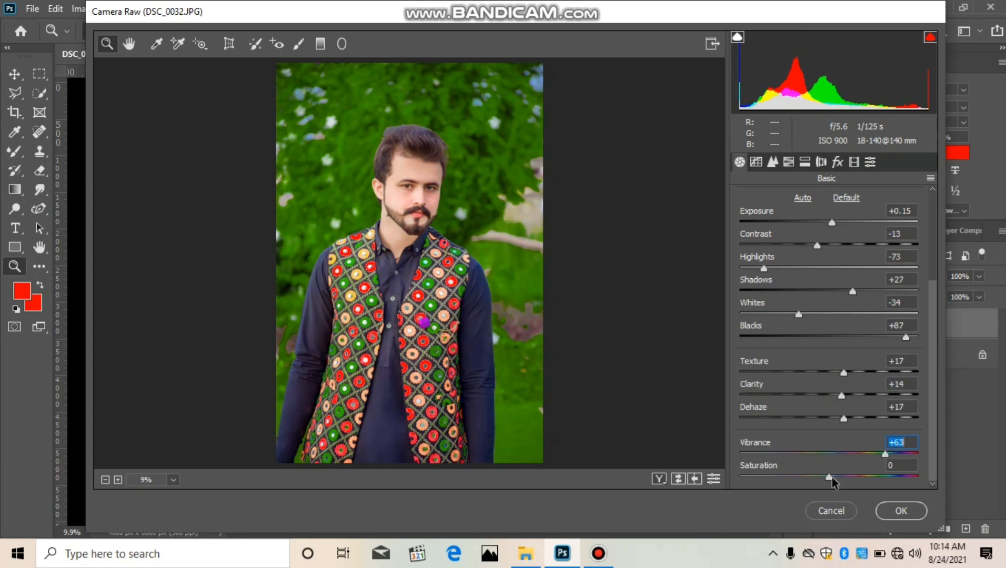
{"action": "left_click_drag", "start_coordinate": [830, 477], "coordinate": [839, 477]}
{"action": "double_click", "coordinate": [829, 454]}
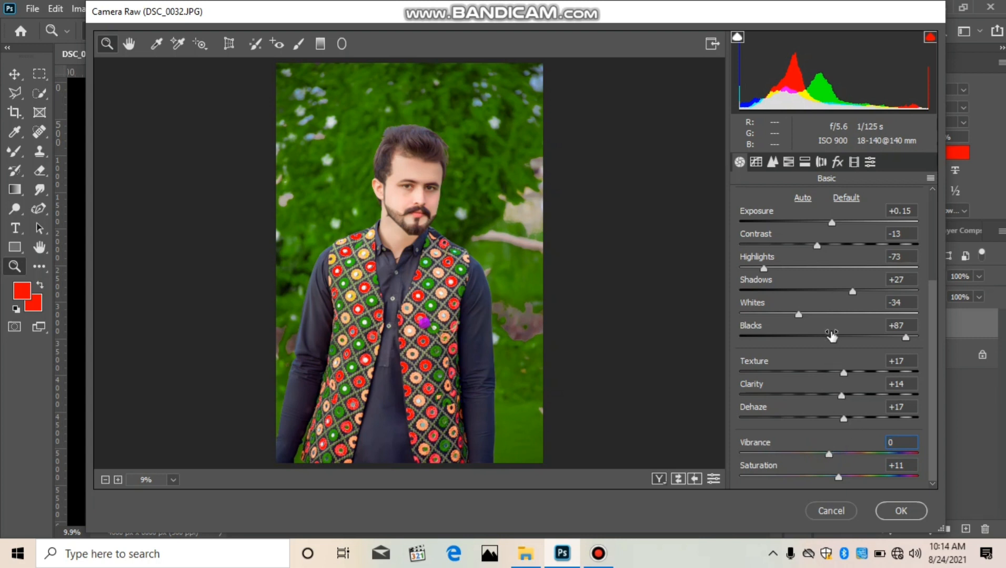
{"action": "left_click", "coordinate": [837, 395]}
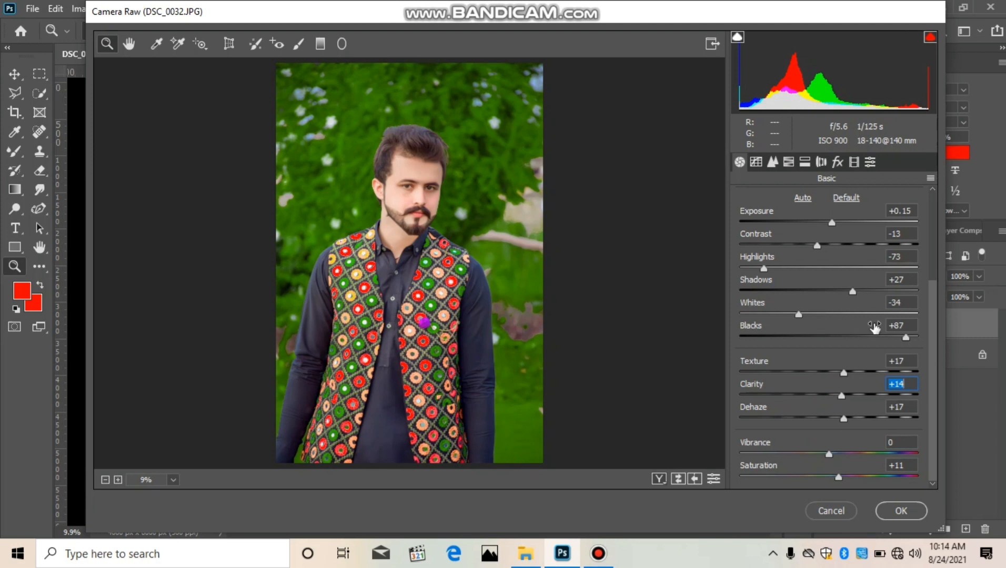
{"action": "left_click", "coordinate": [755, 268]}
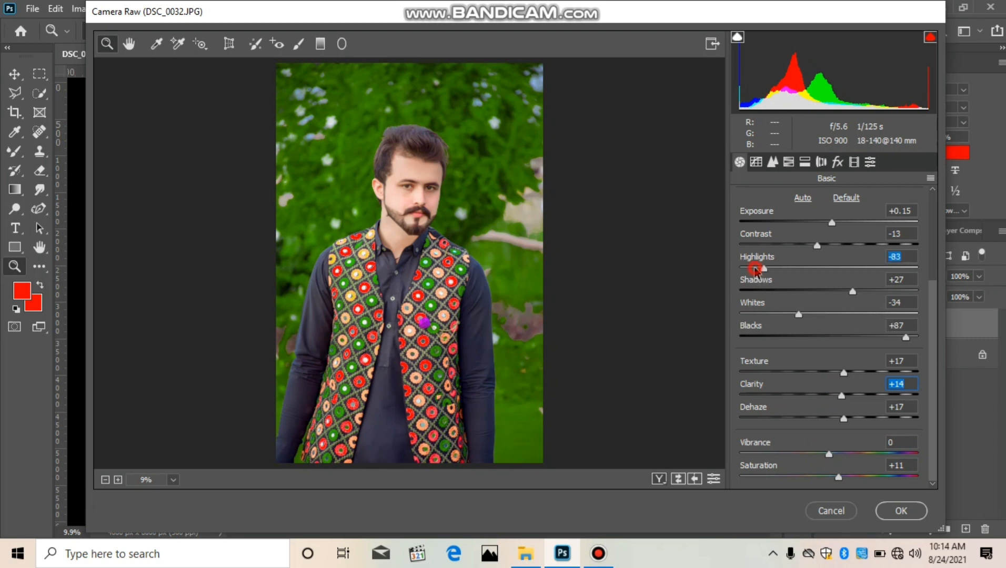
{"action": "left_click", "coordinate": [834, 245]}
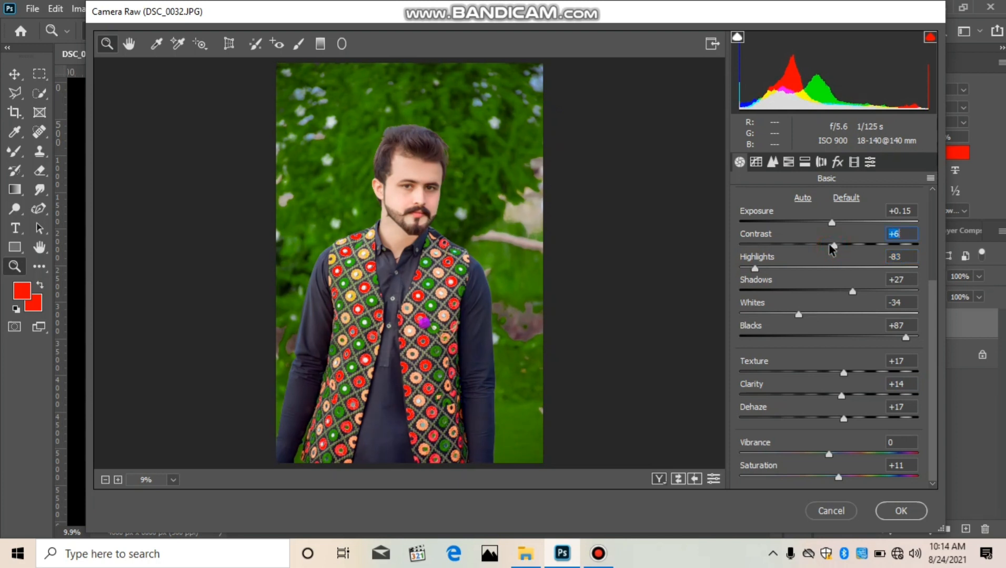
Raise the luminance of the Reds and Oranges slightly in the HSL adjustments
{"action": "left_click", "coordinate": [773, 163]}
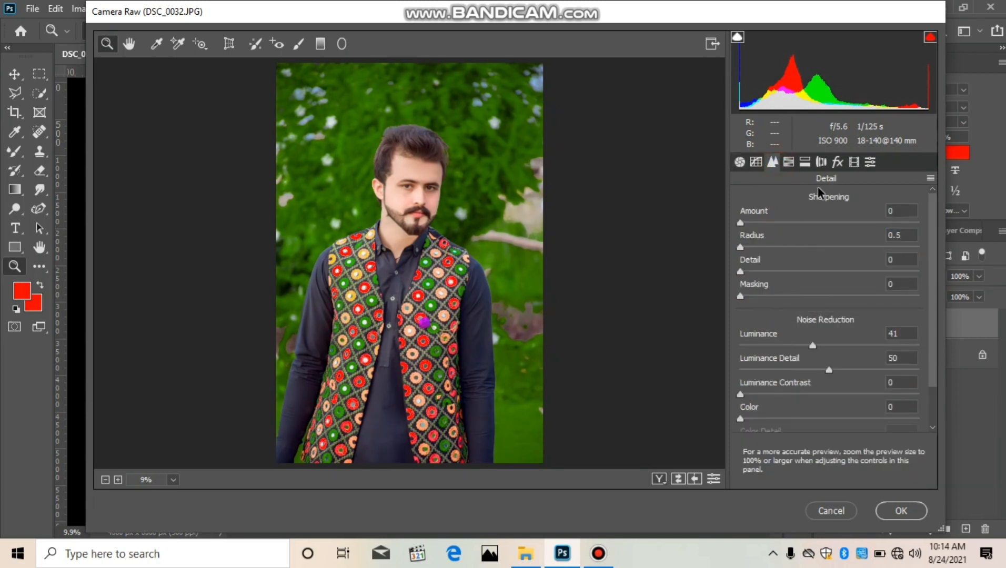
{"action": "left_click", "coordinate": [788, 162]}
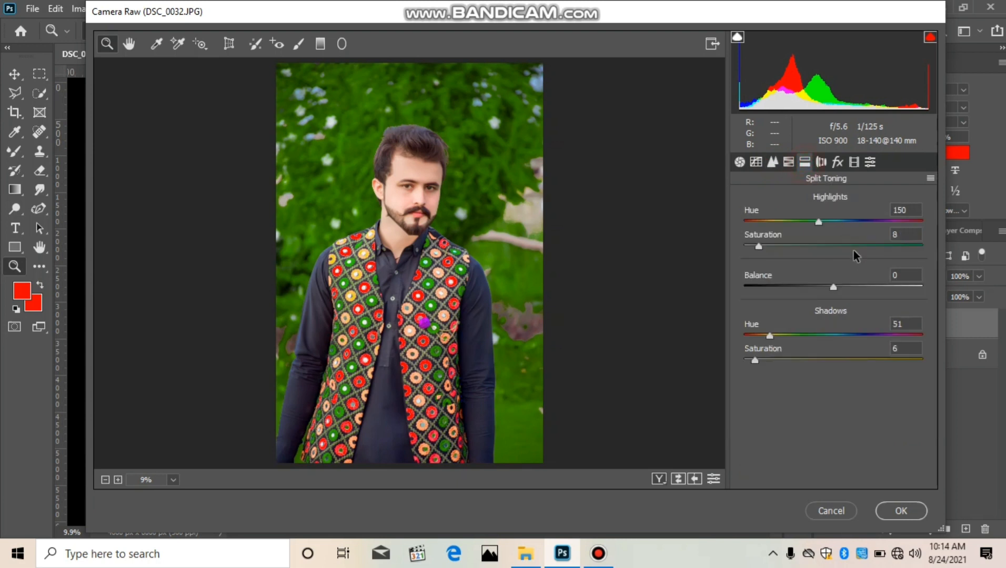
{"action": "left_click", "coordinate": [788, 163]}
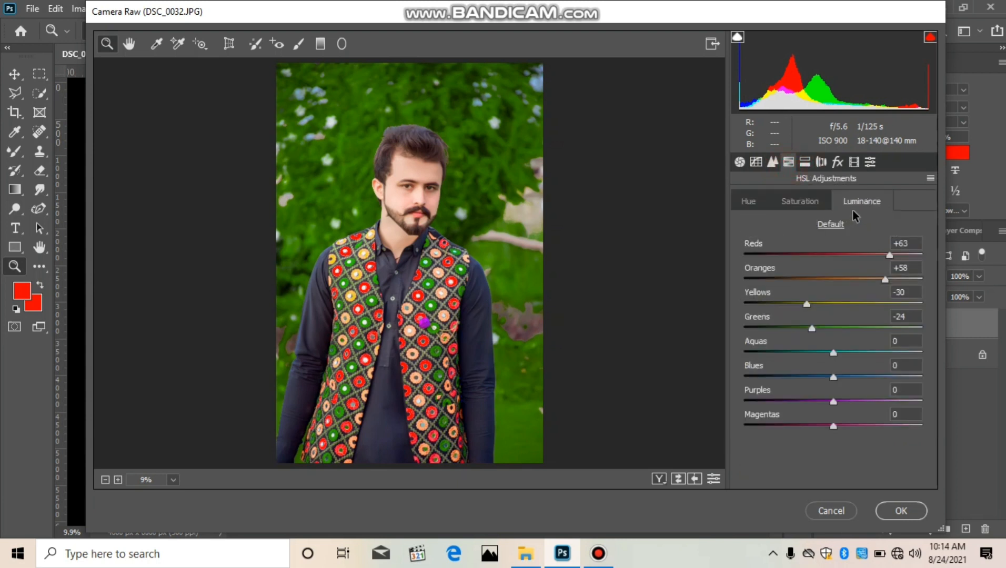
{"action": "left_click", "coordinate": [897, 255]}
{"action": "left_click", "coordinate": [891, 279]}
Set the HSL saturation of the Blues to -100 and of the Oranges to -57
{"action": "left_click", "coordinate": [814, 204]}
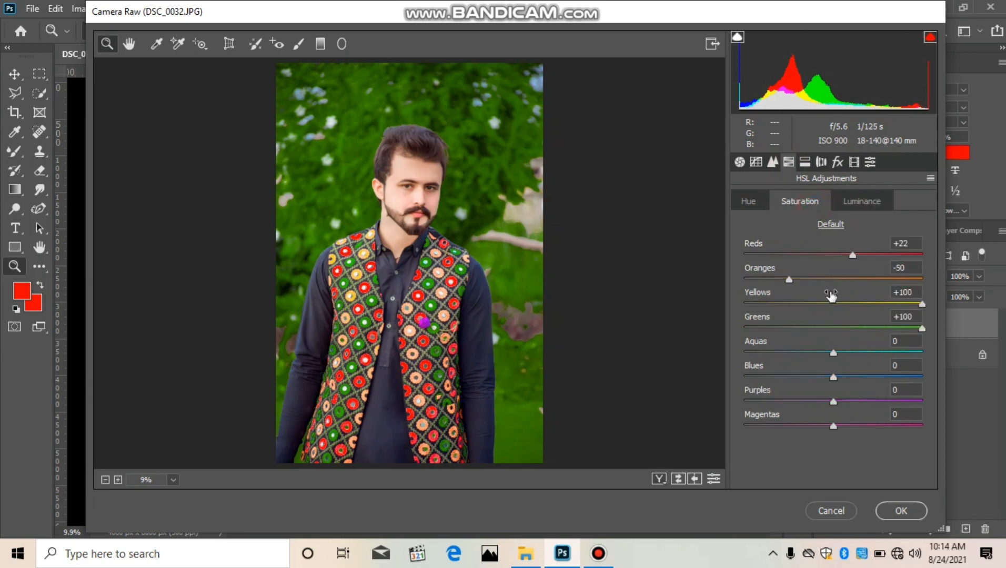
{"action": "left_click", "coordinate": [785, 280]}
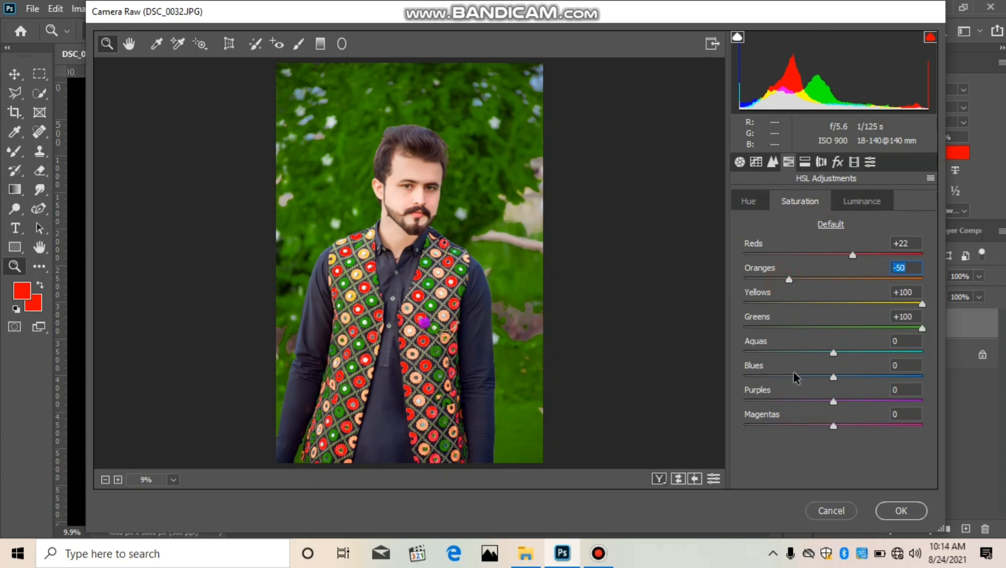
{"action": "left_click_drag", "start_coordinate": [796, 376], "coordinate": [751, 389]}
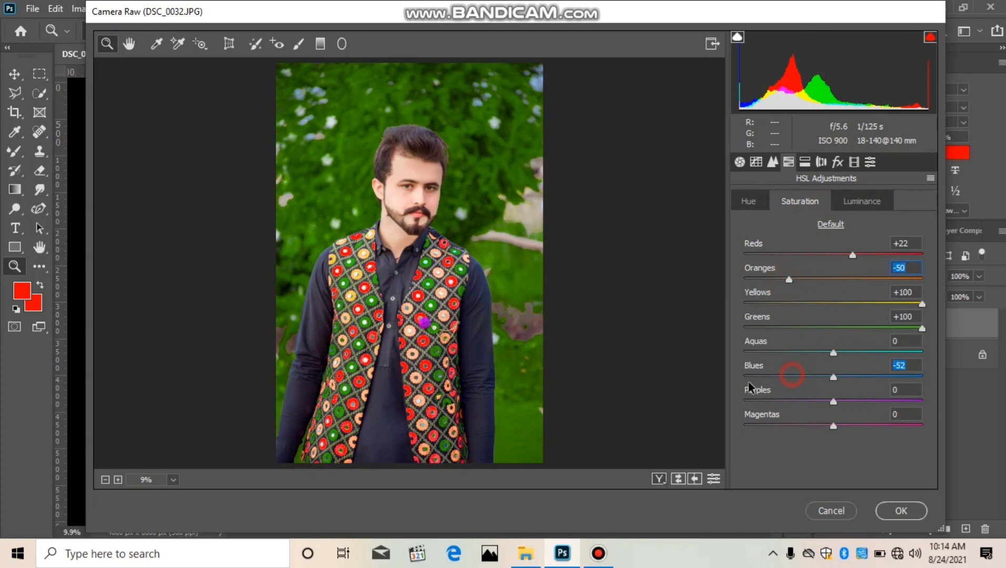
{"action": "left_click", "coordinate": [755, 208]}
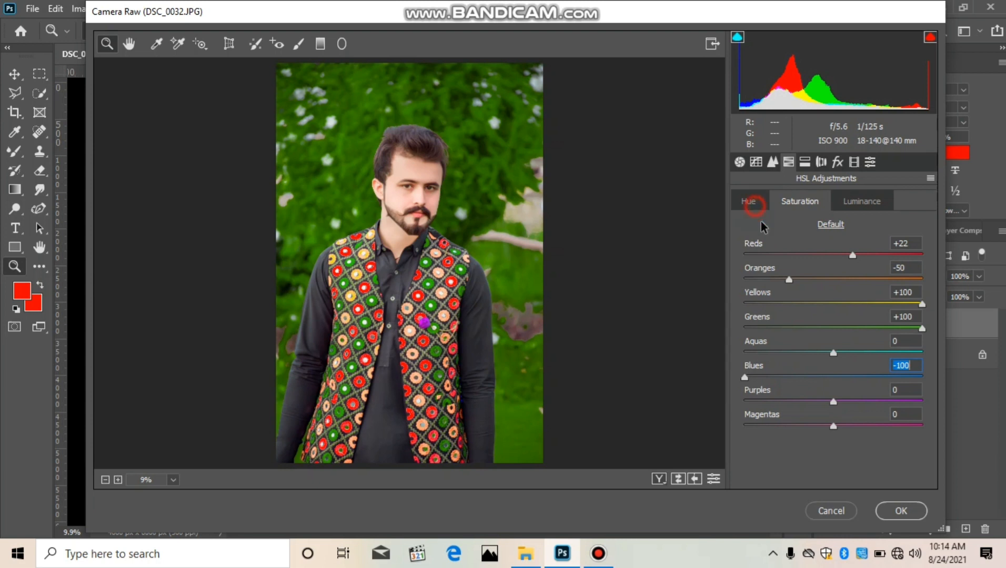
{"action": "left_click", "coordinate": [819, 204]}
{"action": "left_click", "coordinate": [784, 279]}
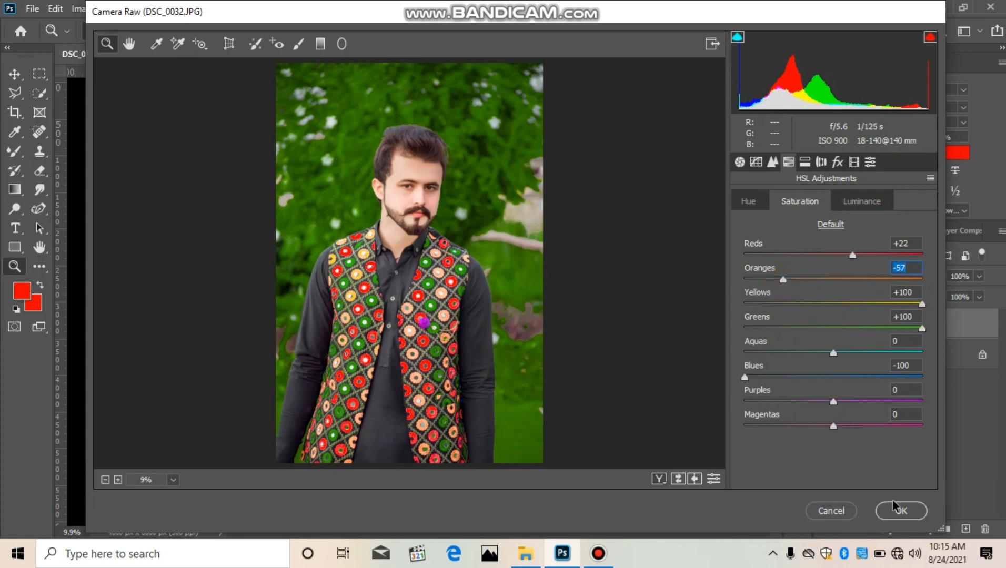
Set the post-crop vignetting amount to 0 and apply the Camera Raw grade to the retouched layer
{"action": "left_click", "coordinate": [837, 162]}
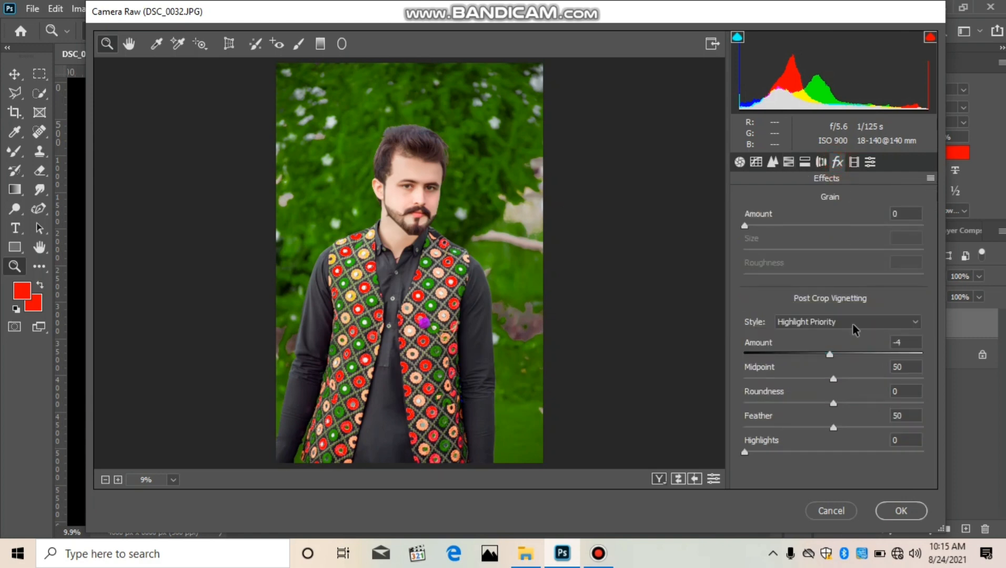
{"action": "double_click", "coordinate": [837, 356]}
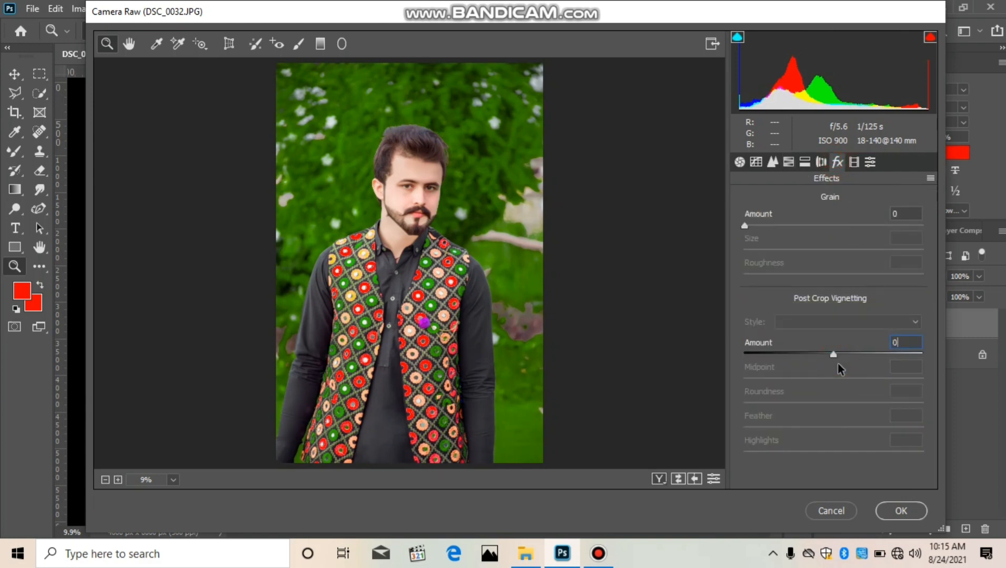
{"action": "left_click", "coordinate": [891, 513]}
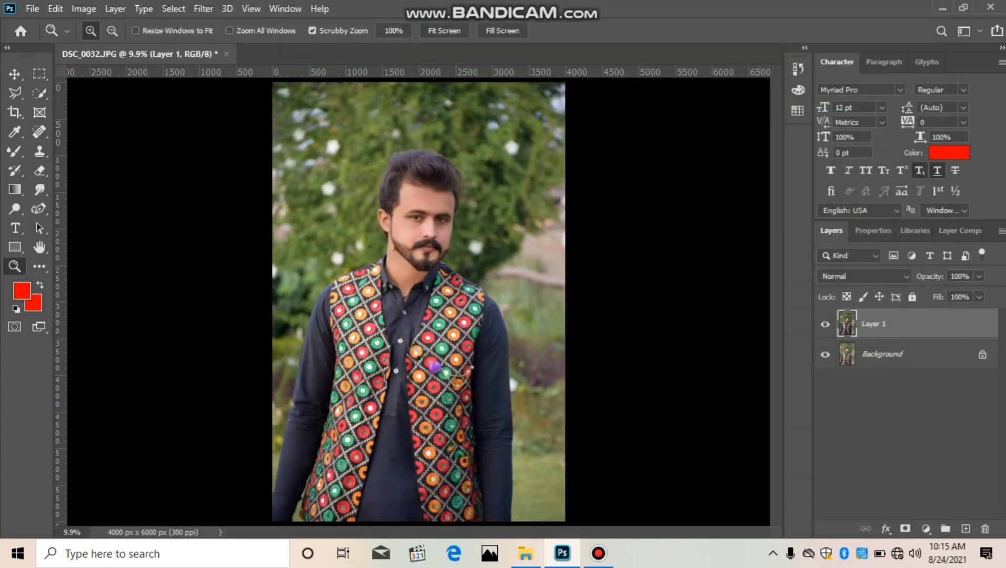
{"action": "left_click", "coordinate": [600, 558]}
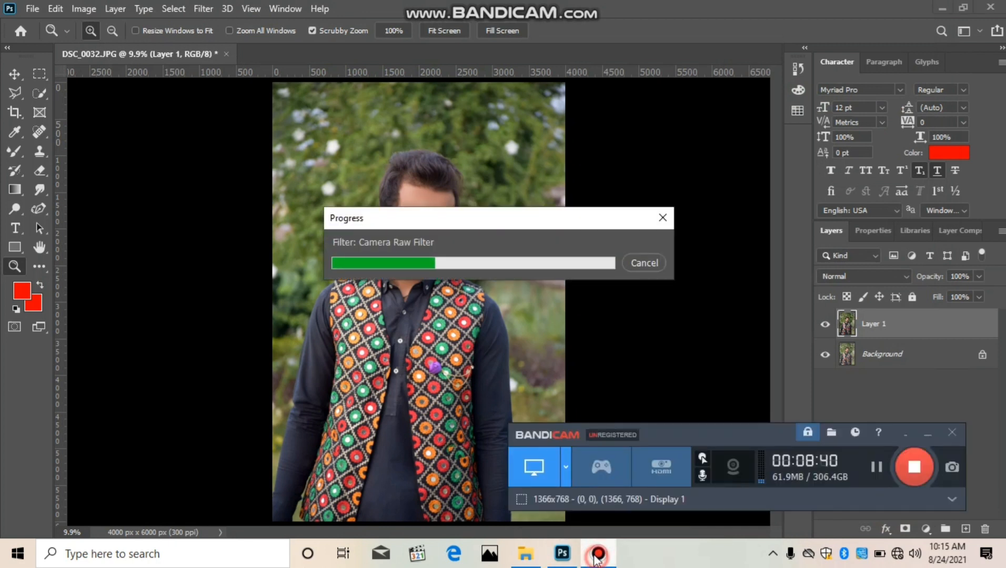
{"action": "left_click", "coordinate": [598, 557]}
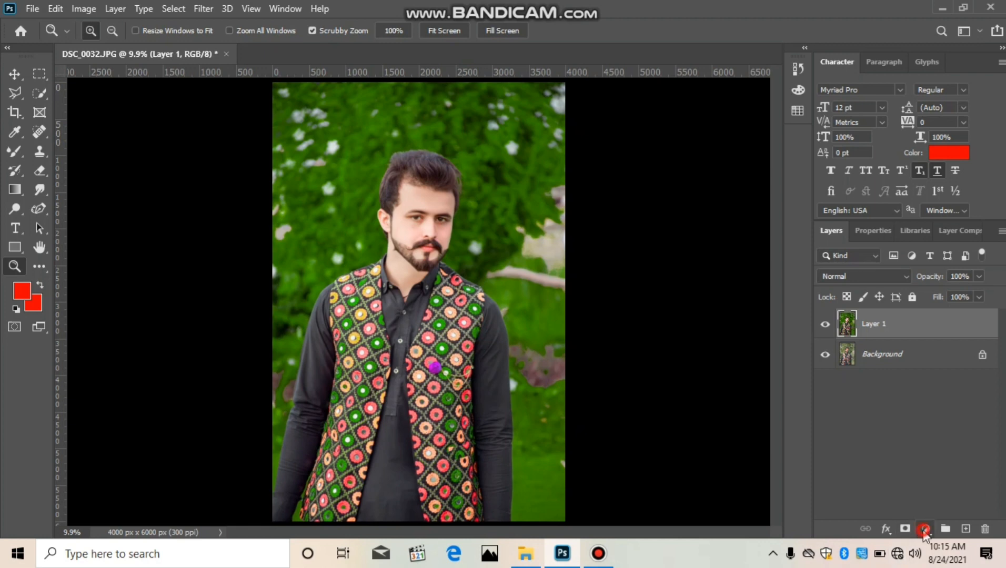
Add a Selective Color adjustment layer above the graded layer
{"action": "left_click", "coordinate": [924, 528]}
{"action": "left_click", "coordinate": [925, 522]}
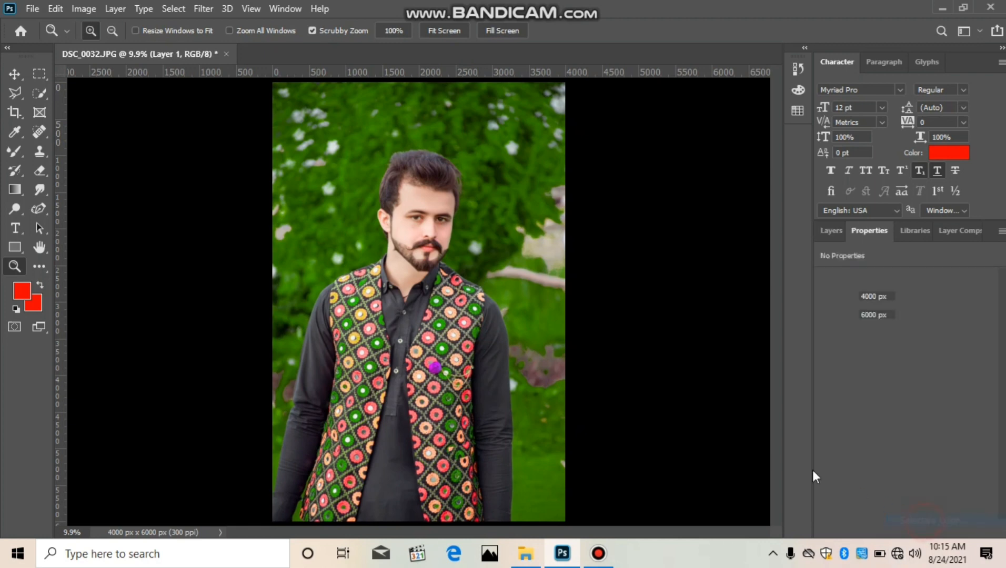
{"action": "left_click_drag", "start_coordinate": [407, 278], "coordinate": [455, 294]}
{"action": "scroll", "coordinate": [457, 333], "scroll_direction": "up", "scroll_amount": 2}
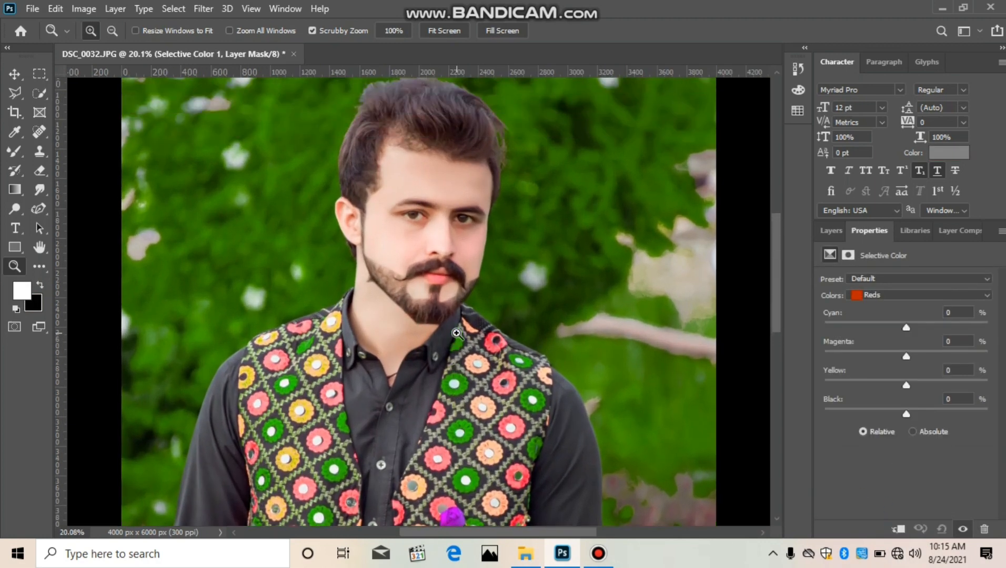
{"action": "scroll", "coordinate": [486, 358], "scroll_direction": "up", "scroll_amount": 1}
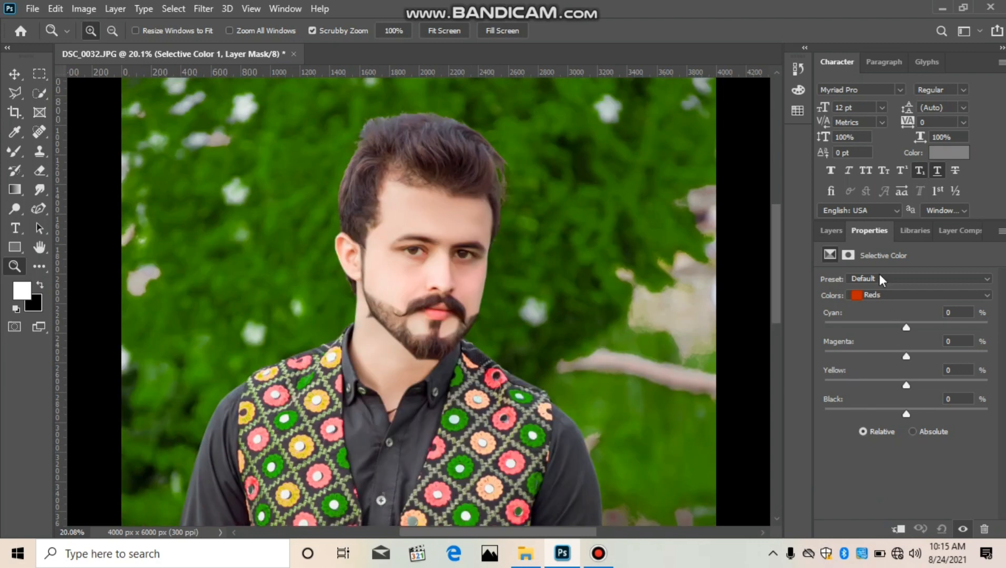
For the Whites in Selective Color, set Cyan to -9% and Magenta, Yellow and Black to +8% each
{"action": "left_click", "coordinate": [886, 296]}
{"action": "left_click", "coordinate": [888, 378]}
{"action": "left_click", "coordinate": [899, 325]}
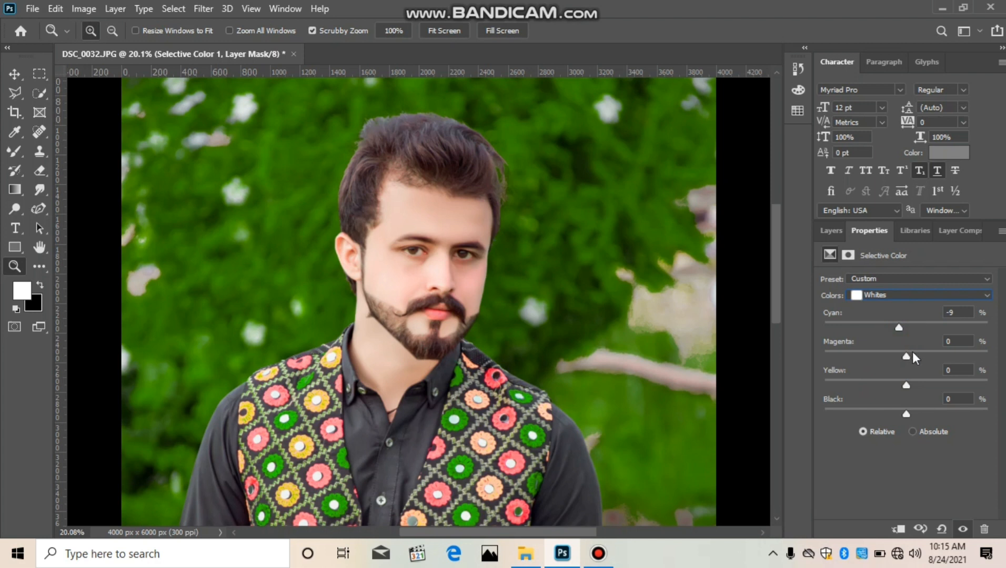
{"action": "left_click", "coordinate": [913, 353]}
{"action": "left_click", "coordinate": [913, 381]}
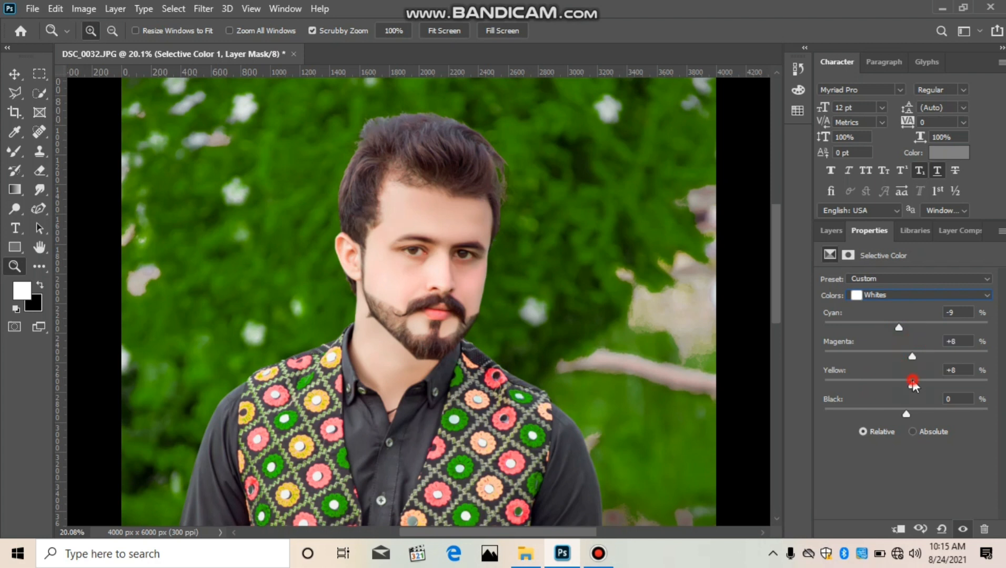
{"action": "left_click", "coordinate": [913, 411]}
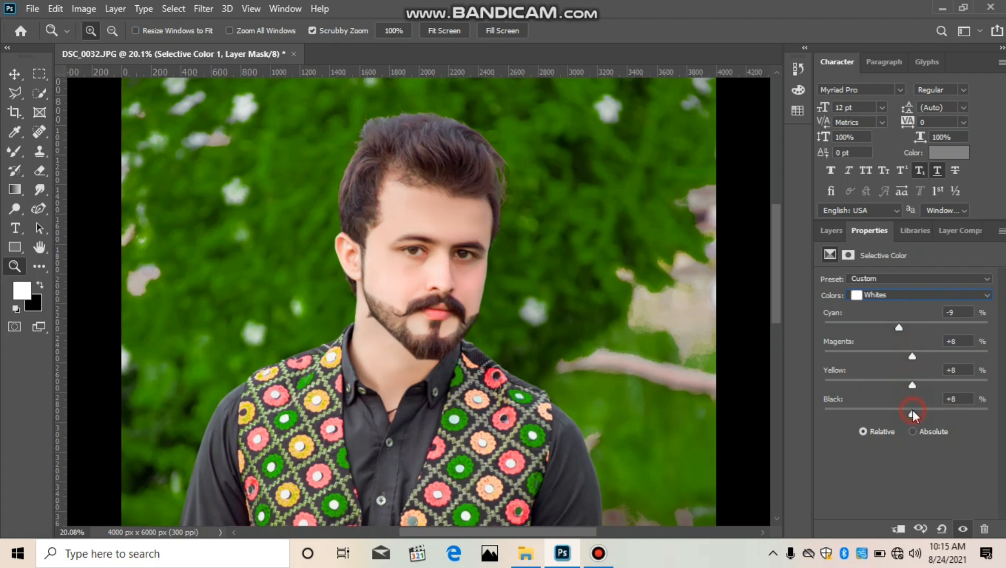
For the Blacks in Selective Color, set Cyan and Magenta to +4%, Yellow to +8% and Black to -6%
{"action": "left_click", "coordinate": [905, 297]}
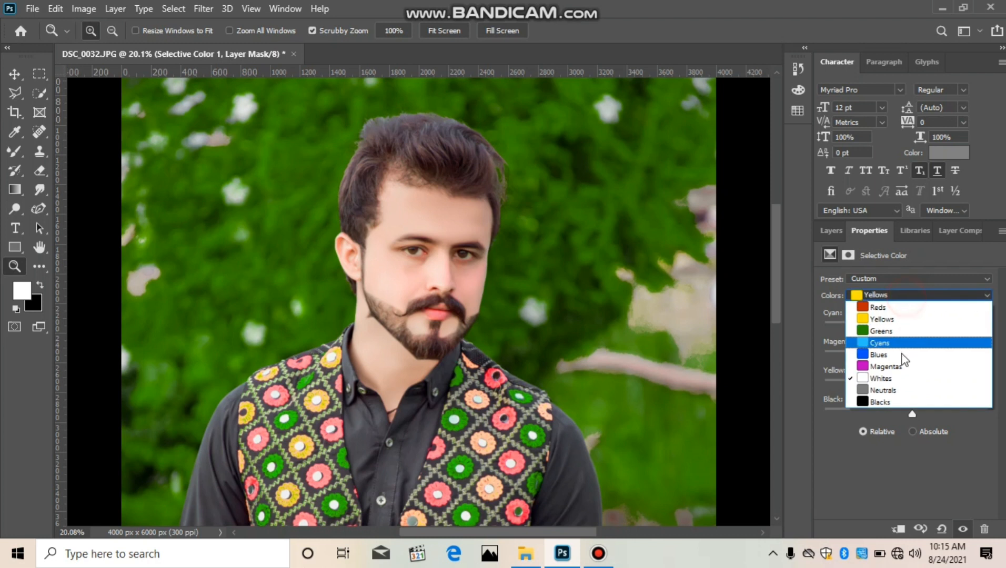
{"action": "left_click", "coordinate": [888, 400]}
{"action": "left_click", "coordinate": [910, 327]}
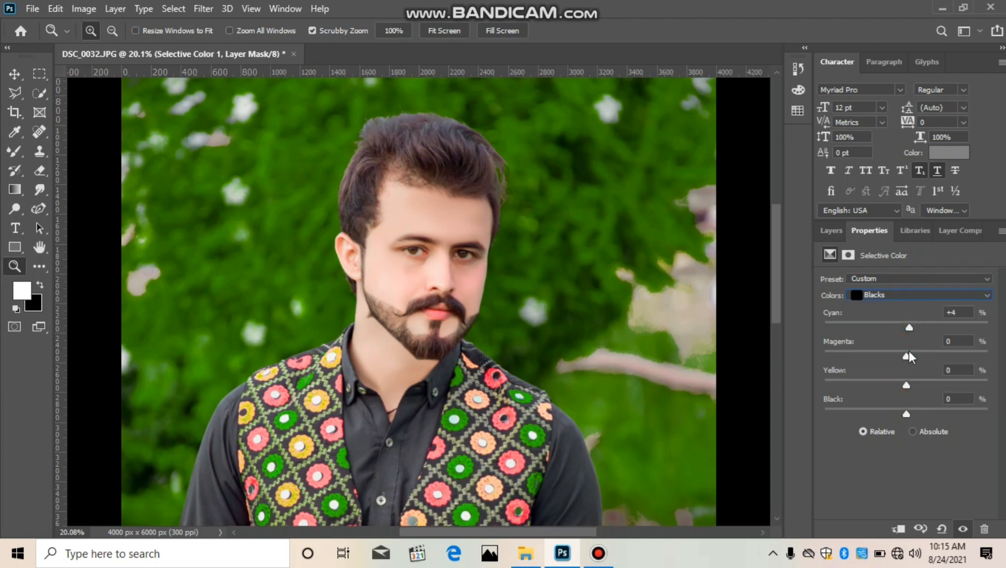
{"action": "left_click", "coordinate": [910, 351]}
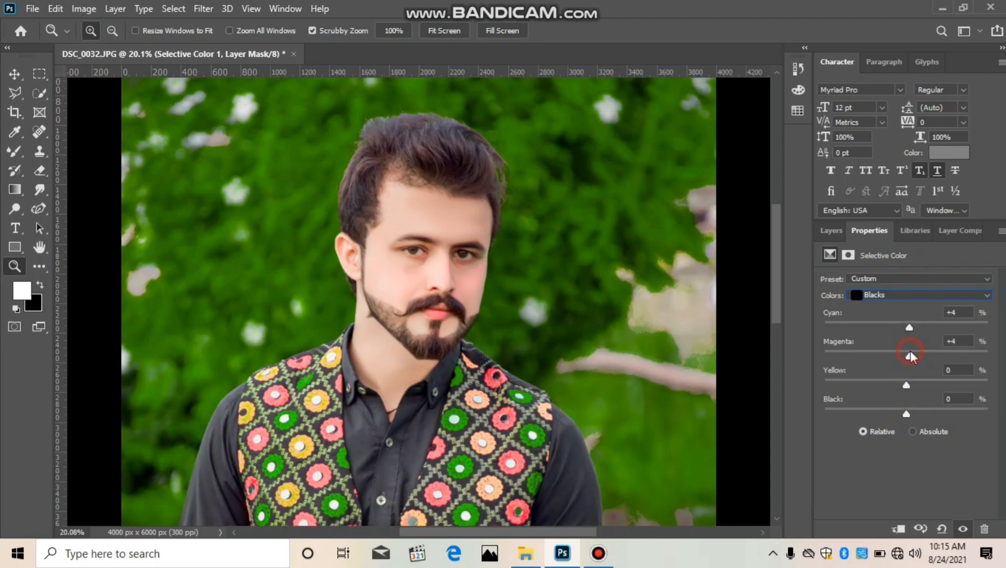
{"action": "left_click", "coordinate": [912, 383]}
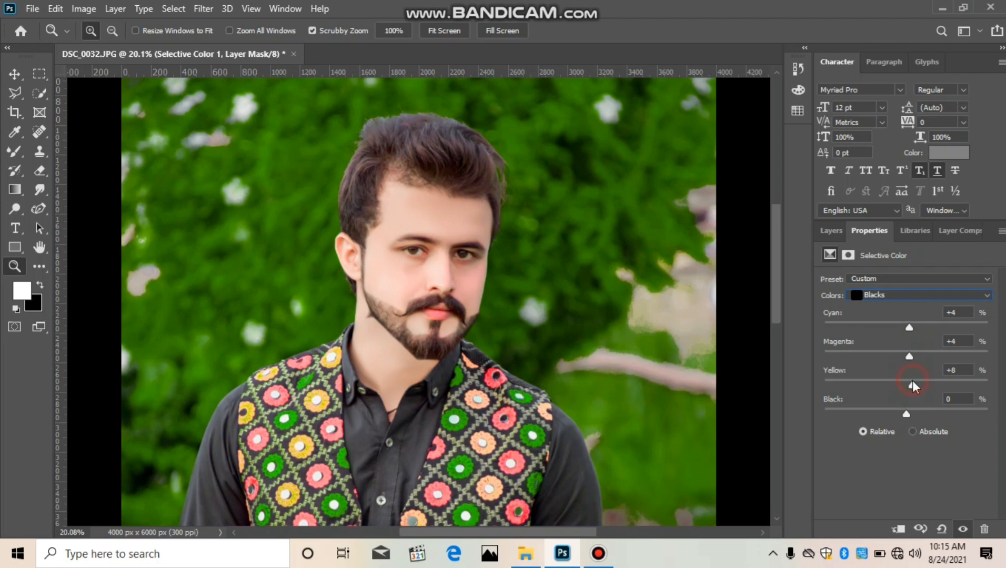
{"action": "left_click", "coordinate": [901, 411]}
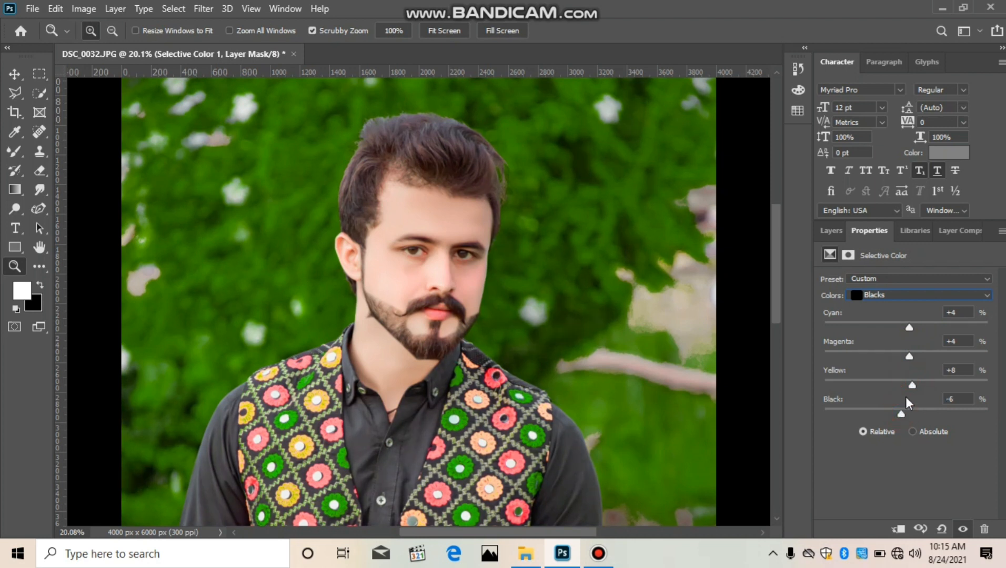
Slightly adjust the Black and Yellow amounts for the Neutrals in Selective Color, judging them on the whole photo
{"action": "left_click", "coordinate": [910, 292]}
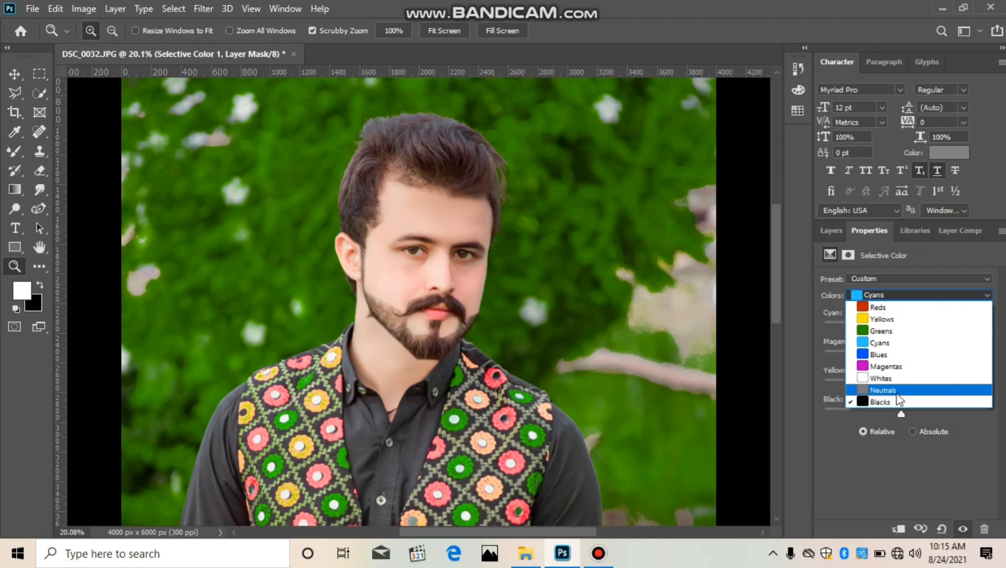
{"action": "left_click", "coordinate": [897, 388]}
{"action": "right_click", "coordinate": [342, 271]}
{"action": "left_click", "coordinate": [368, 279]}
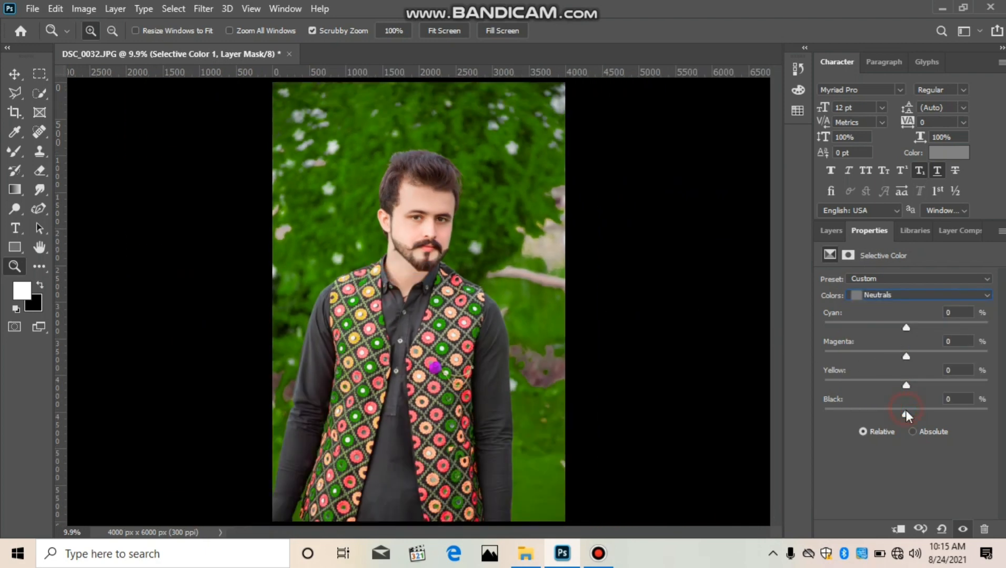
{"action": "left_click_drag", "start_coordinate": [905, 411], "coordinate": [904, 414]}
{"action": "left_click", "coordinate": [908, 383]}
Delete the Selective Color adjustment layer above the retouched layer
{"action": "left_click", "coordinate": [830, 233]}
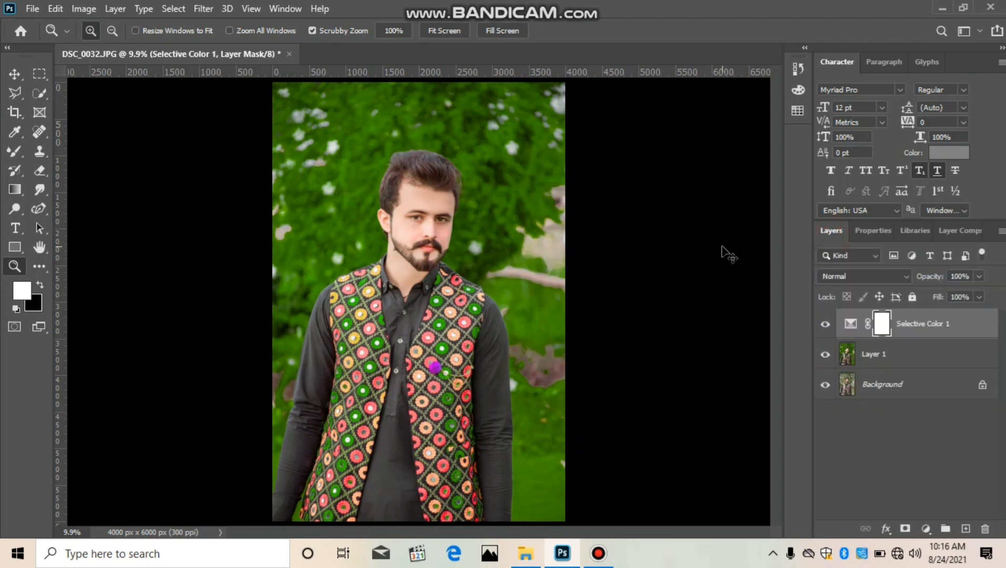
{"action": "key", "text": "Delete"}
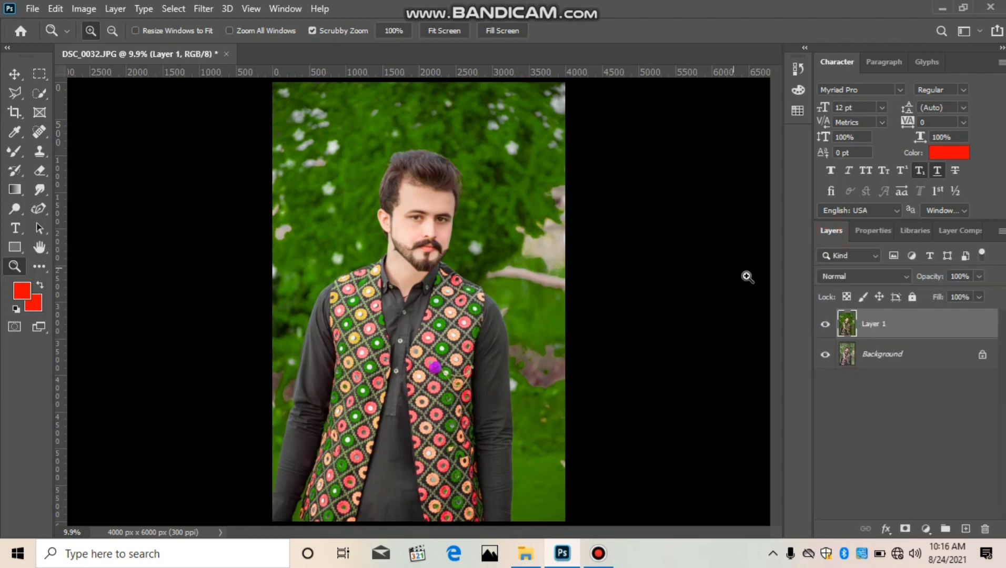
Add a thin white Stroke effect around Layer 1, using the second stroke entry with the 87 px one turned off
{"action": "left_click", "coordinate": [893, 329]}
{"action": "double_click", "coordinate": [894, 329]}
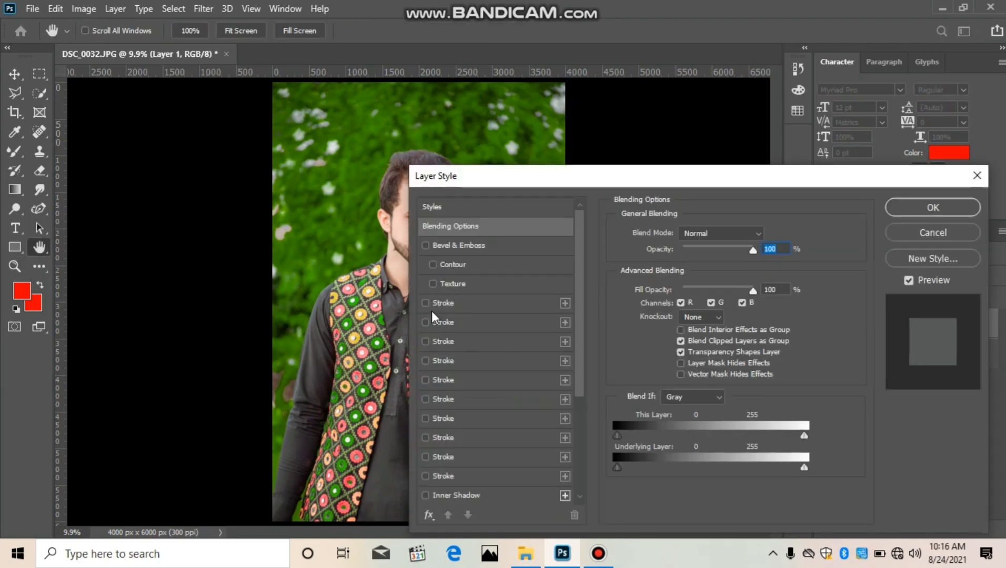
{"action": "left_click", "coordinate": [426, 303]}
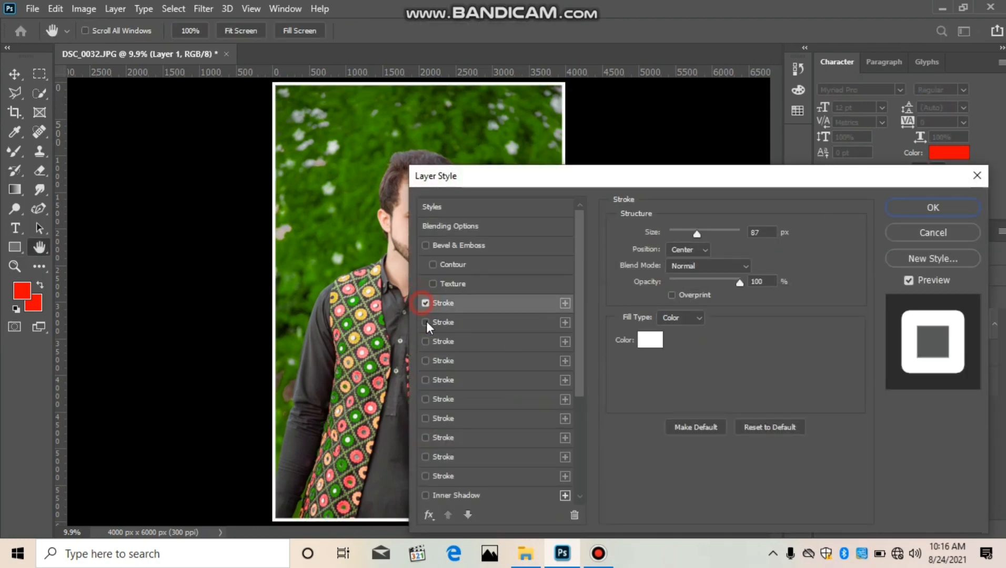
{"action": "left_click", "coordinate": [425, 303]}
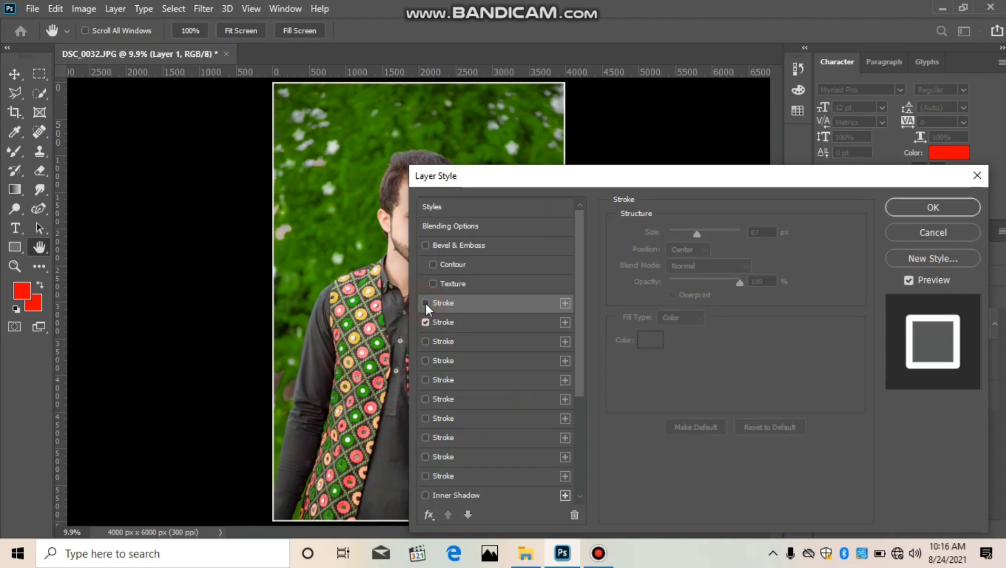
{"action": "left_click", "coordinate": [889, 208]}
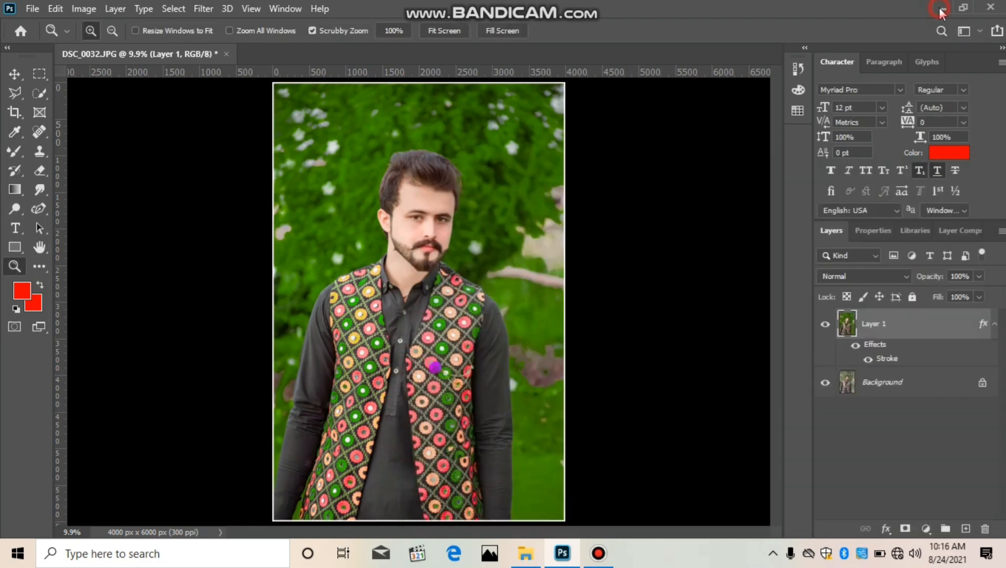
Place the white photography logo PNG on the photo, scale it to 79.08% and position it beside the man's arm near the right edge
{"action": "left_click", "coordinate": [942, 8]}
{"action": "left_click_drag", "start_coordinate": [980, 167], "coordinate": [558, 342]}
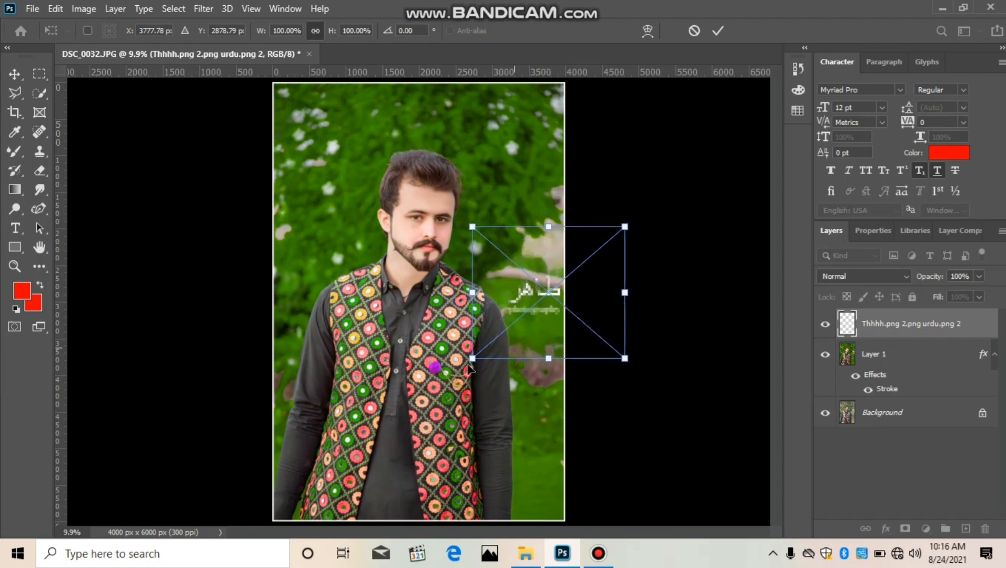
{"action": "left_click_drag", "start_coordinate": [472, 358], "coordinate": [504, 330]}
{"action": "left_click_drag", "start_coordinate": [578, 306], "coordinate": [562, 328]}
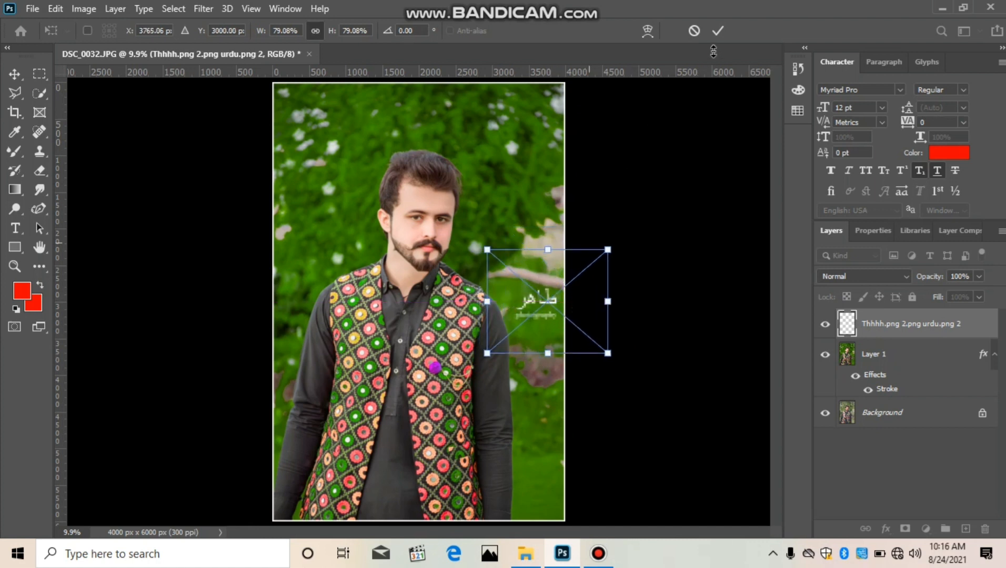
{"action": "key", "text": "Return"}
{"action": "key", "text": "z"}
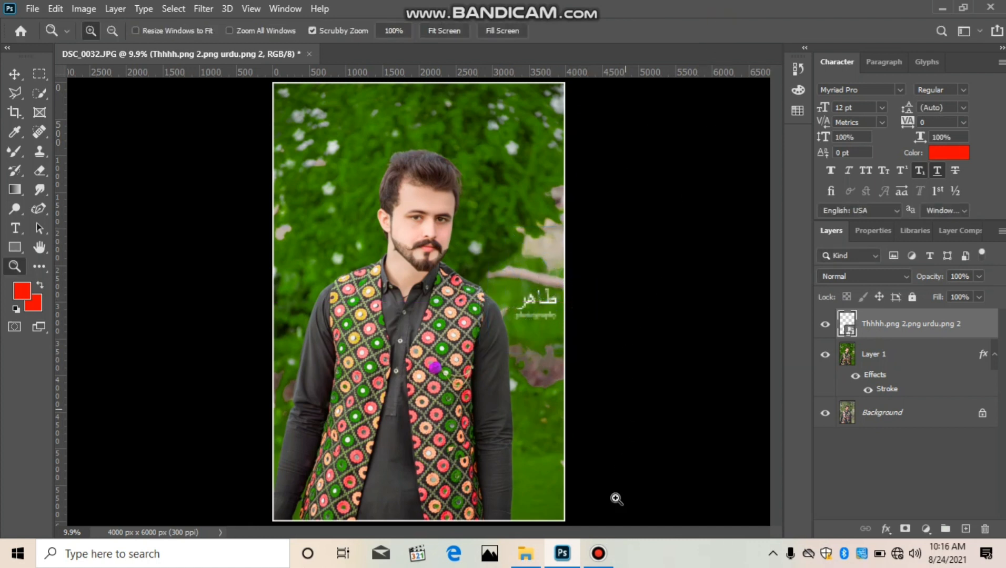
{"action": "mouse_move", "coordinate": [597, 561]}
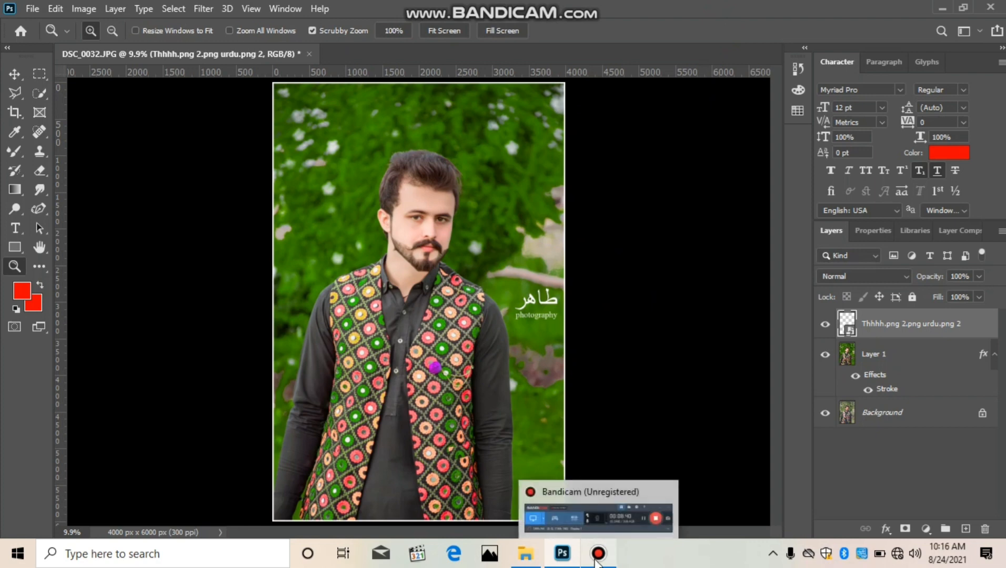